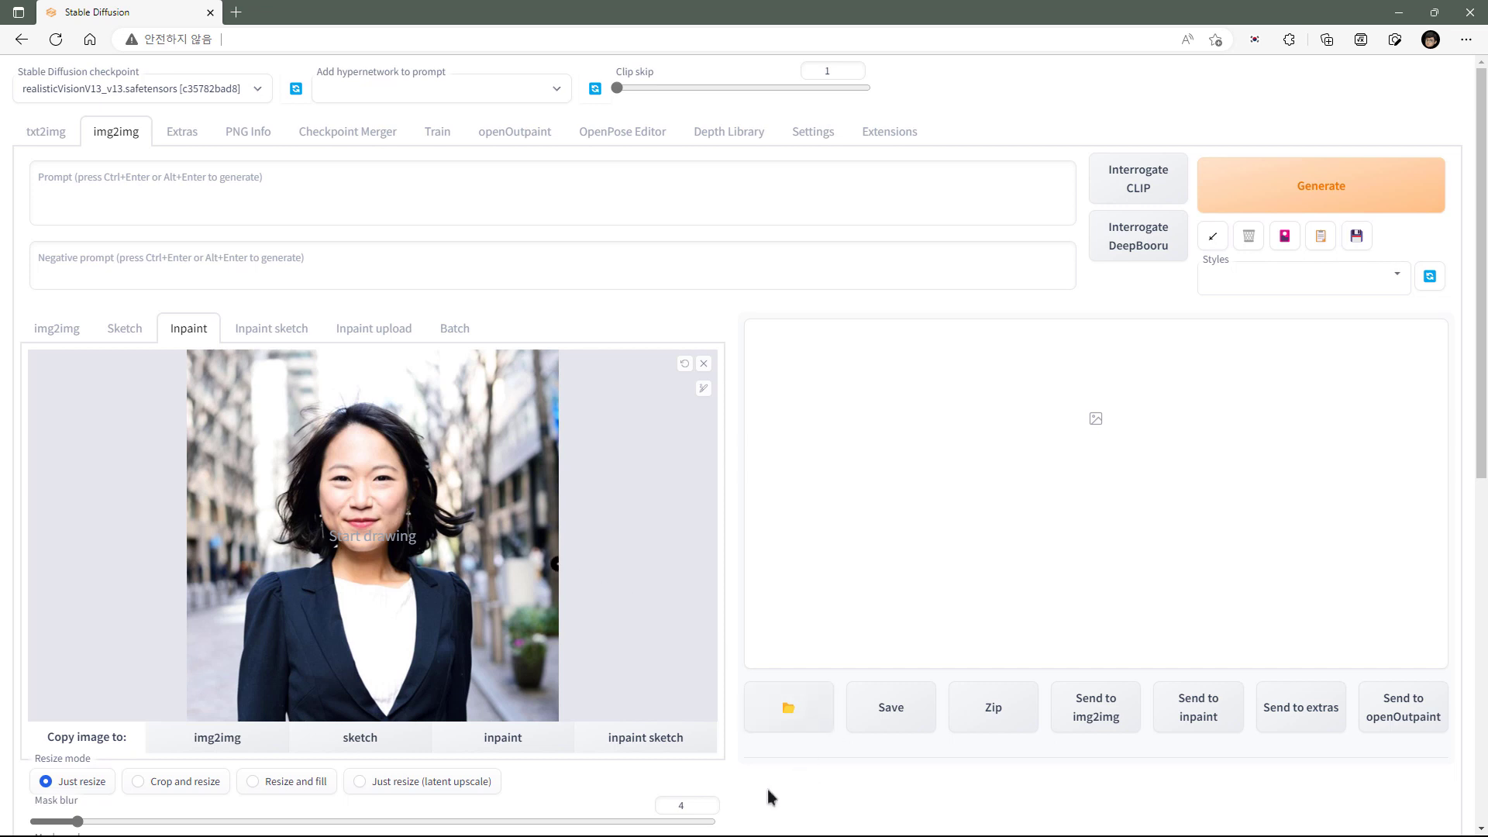
Examine the inpaint settings below the portrait, covering mask options, sampling, image size, CFG scale, denoising strength and seed
scroll(768, 789, "down", 1)
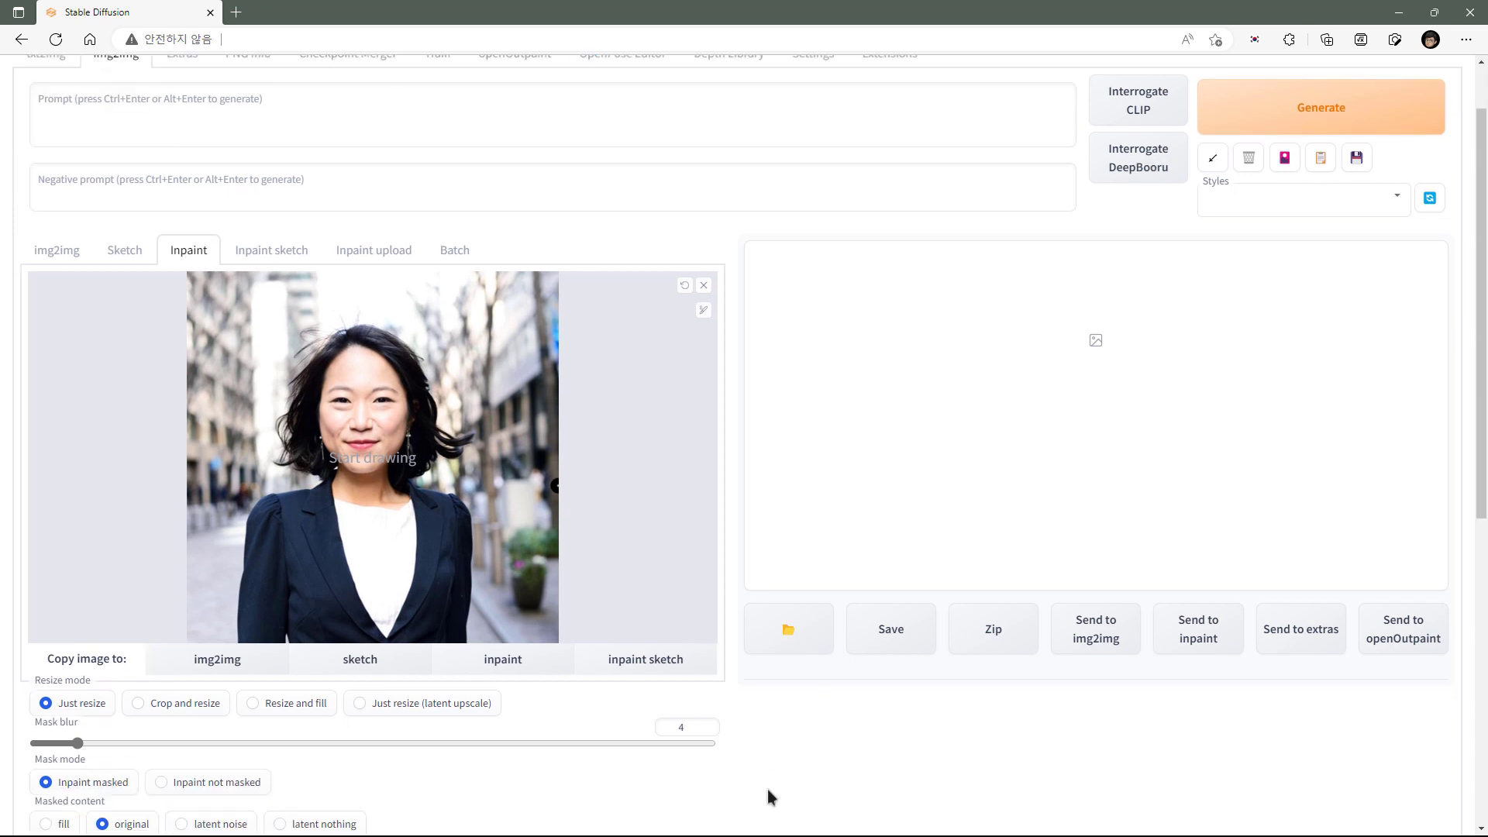
scroll(767, 789, "down", 3)
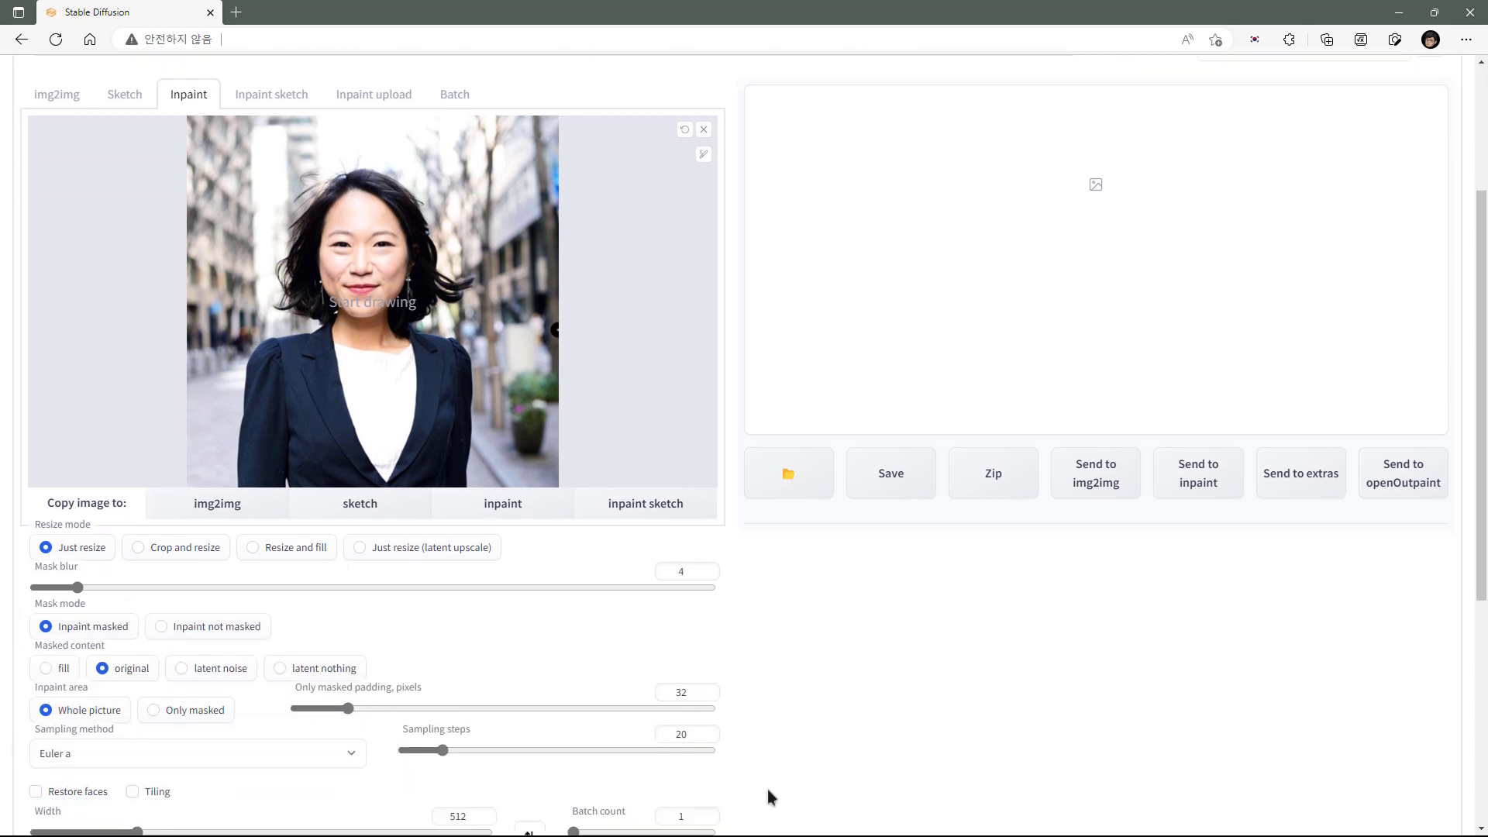
scroll(382, 397, "up", 2)
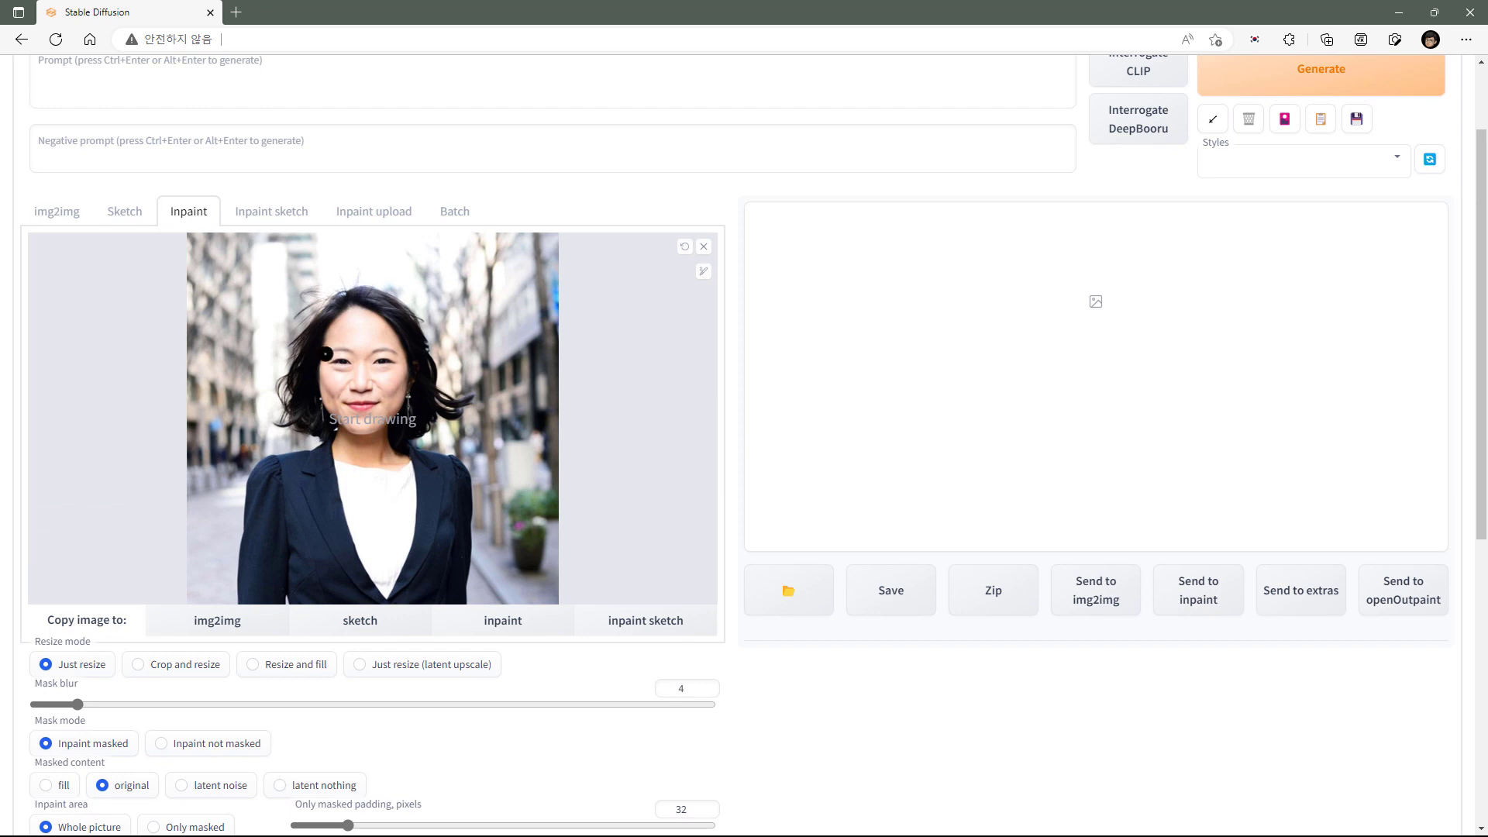
scroll(367, 284, "up", 2)
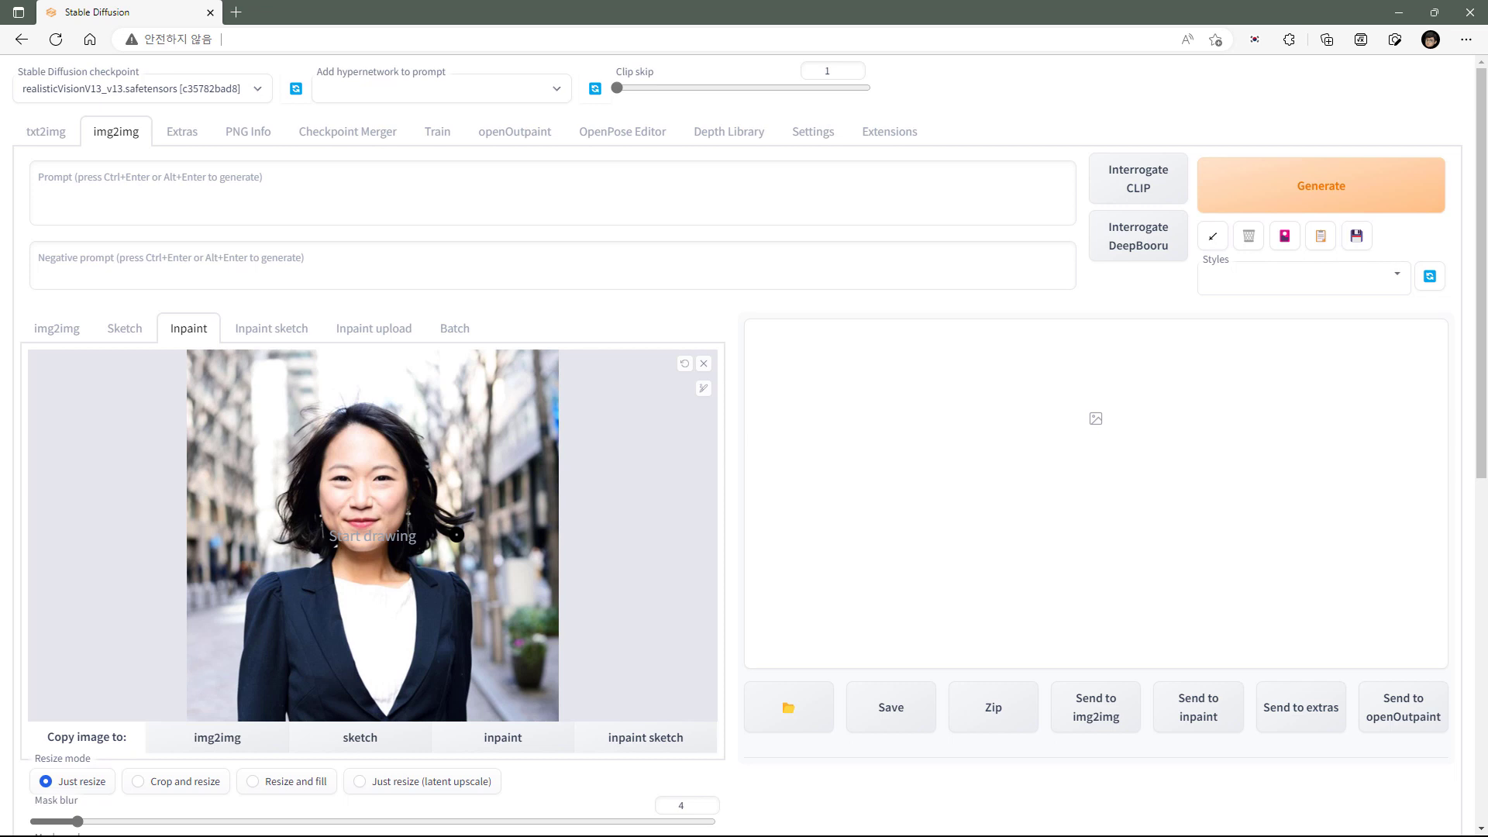
scroll(457, 535, "down", 2)
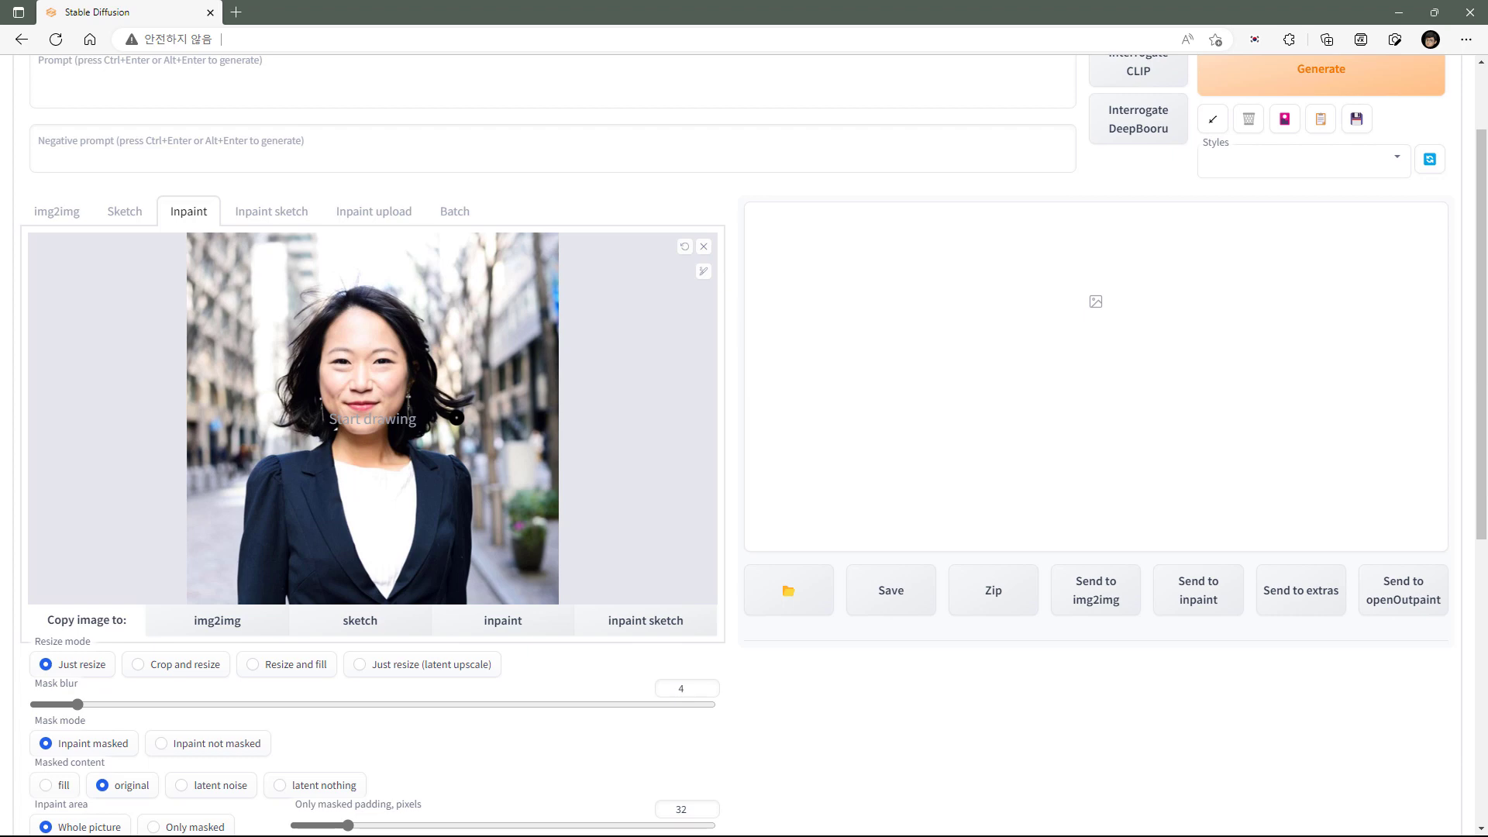
scroll(457, 418, "down", 2)
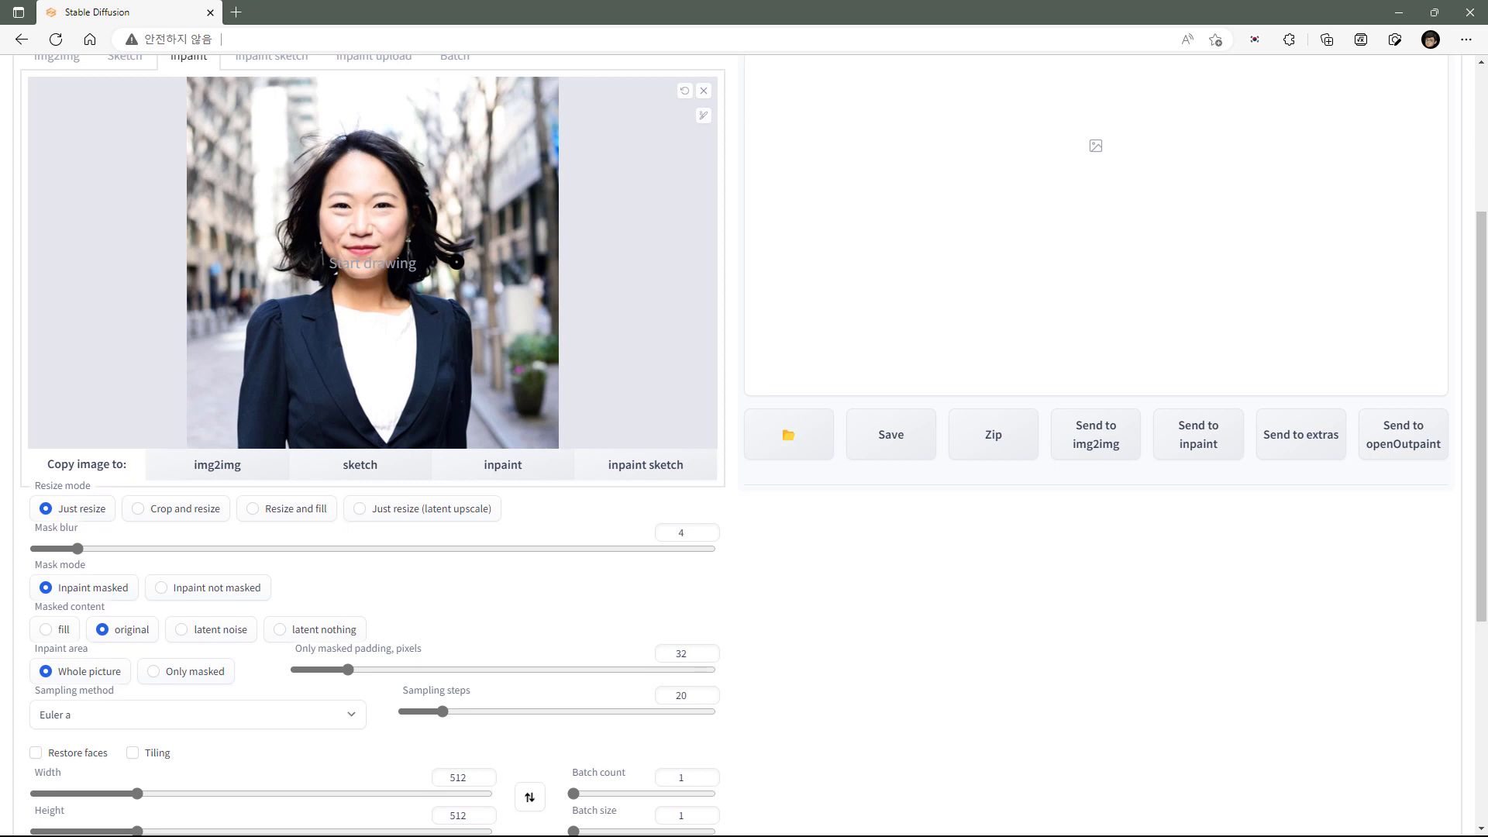
scroll(457, 262, "down", 3)
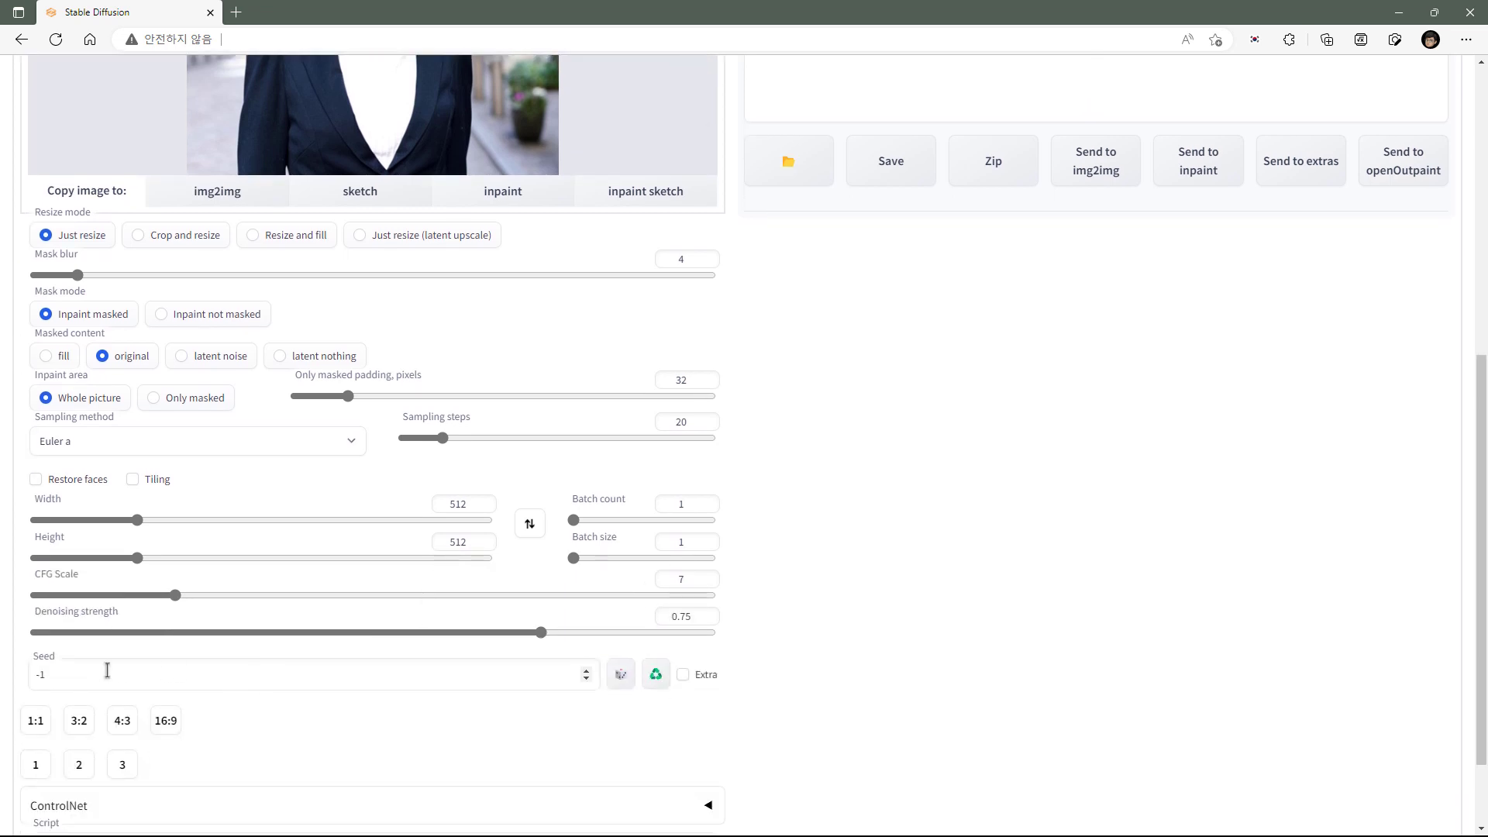
scroll(128, 673, "up", 2)
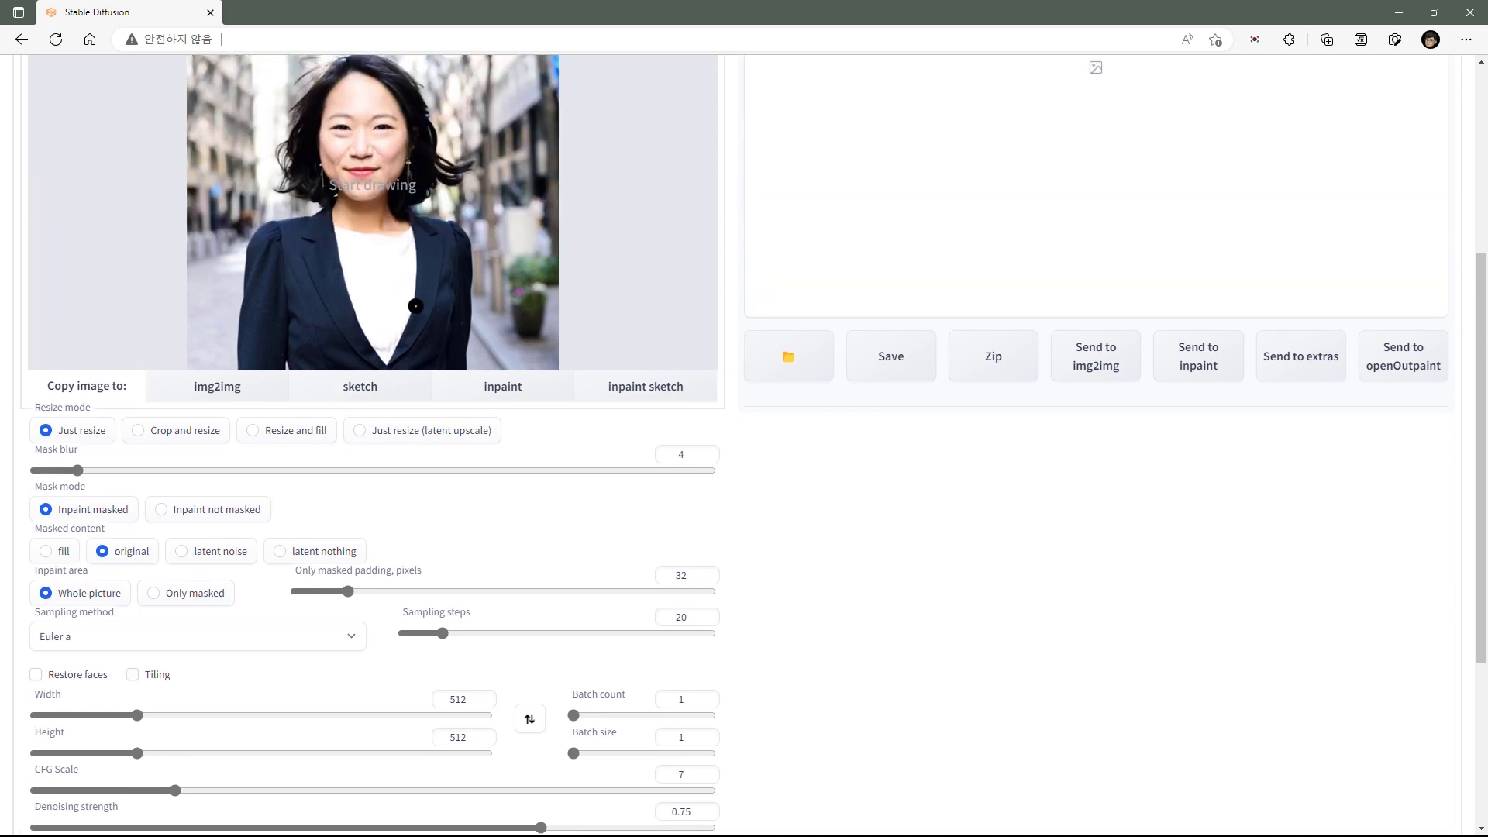
scroll(780, 440, "down", 2)
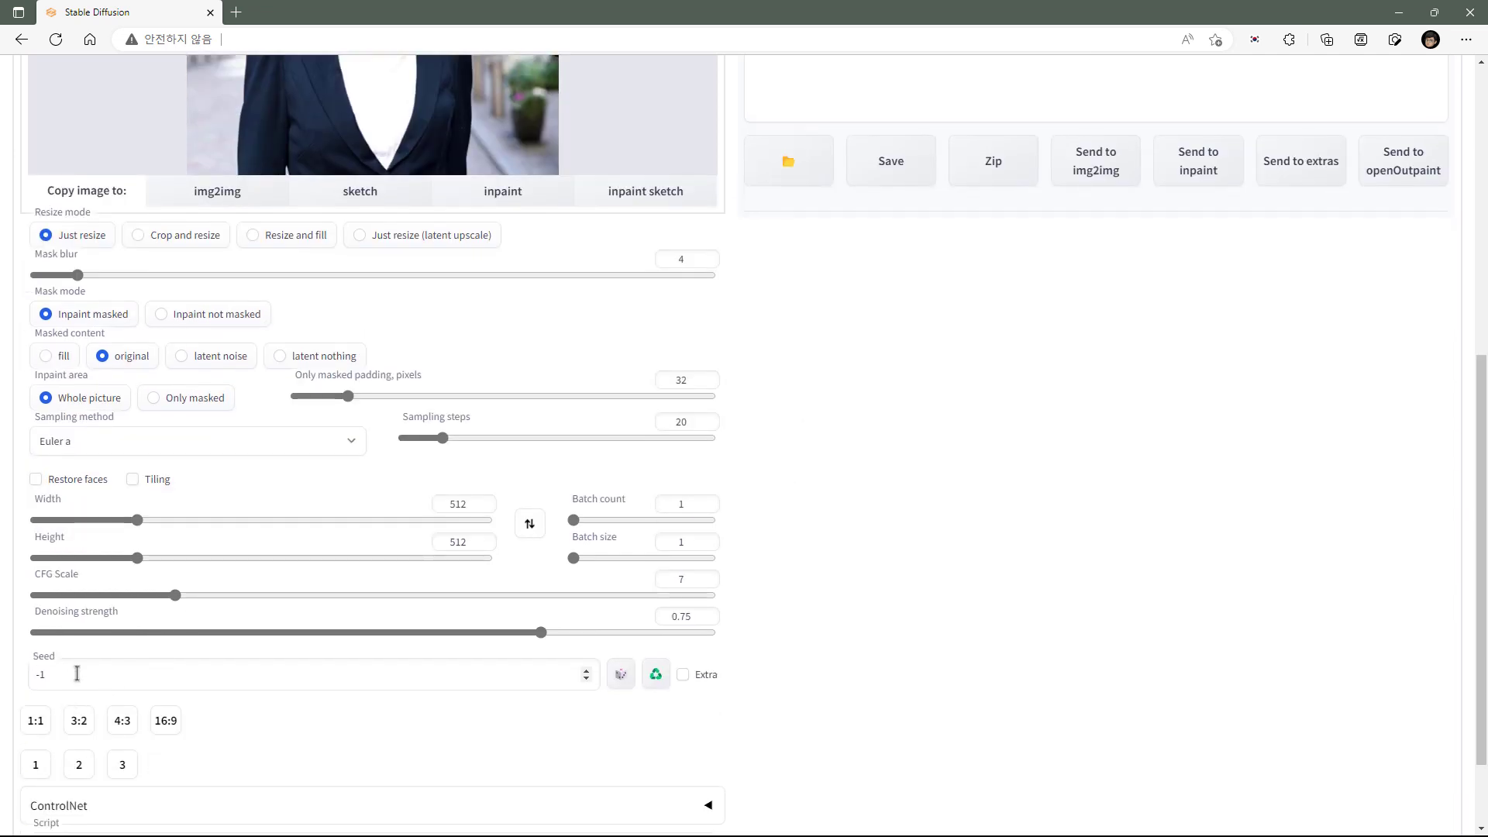
scroll(77, 673, "up", 3)
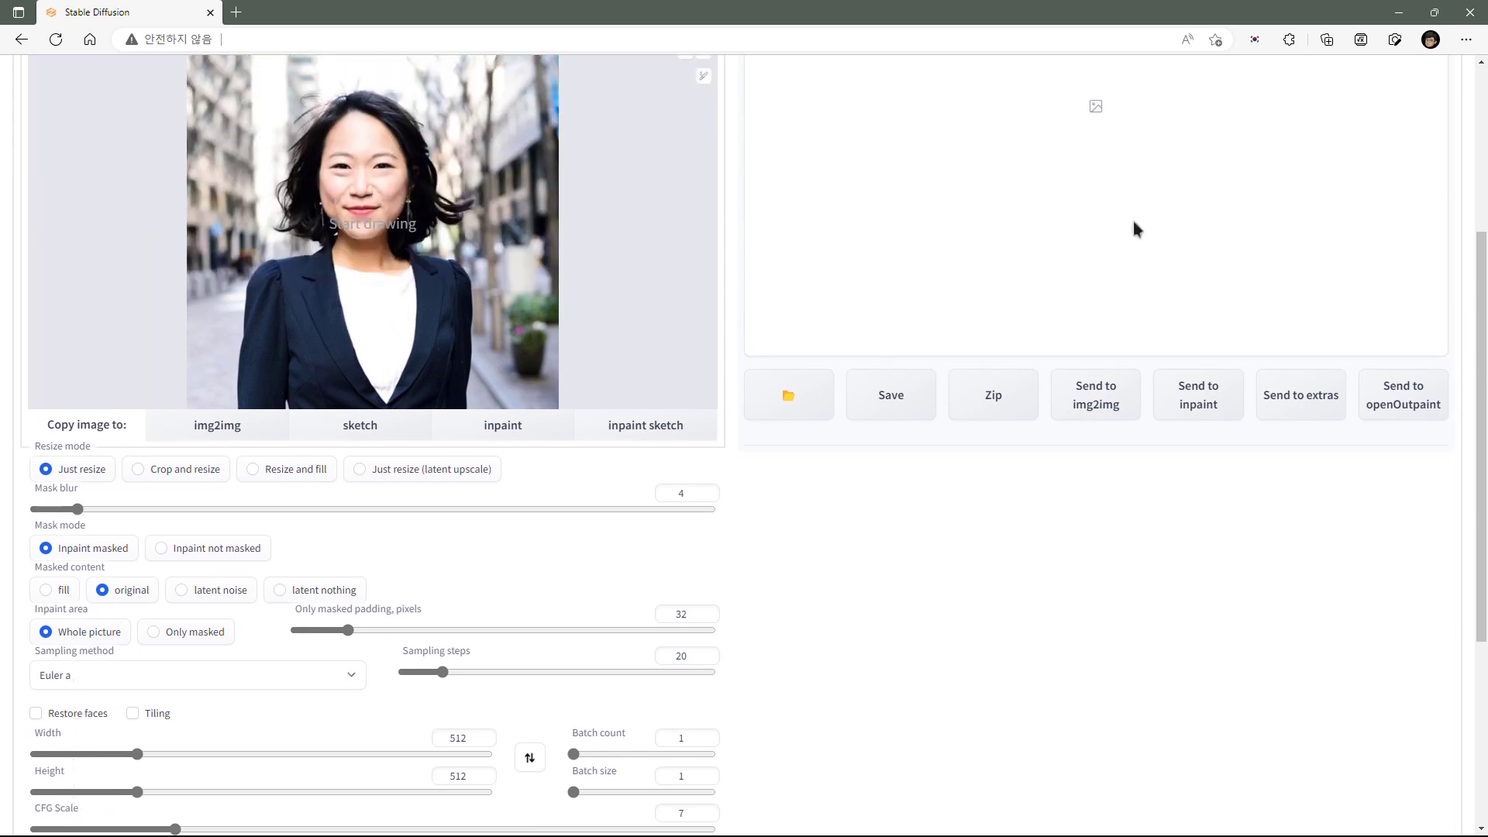
scroll(1133, 221, "up", 2)
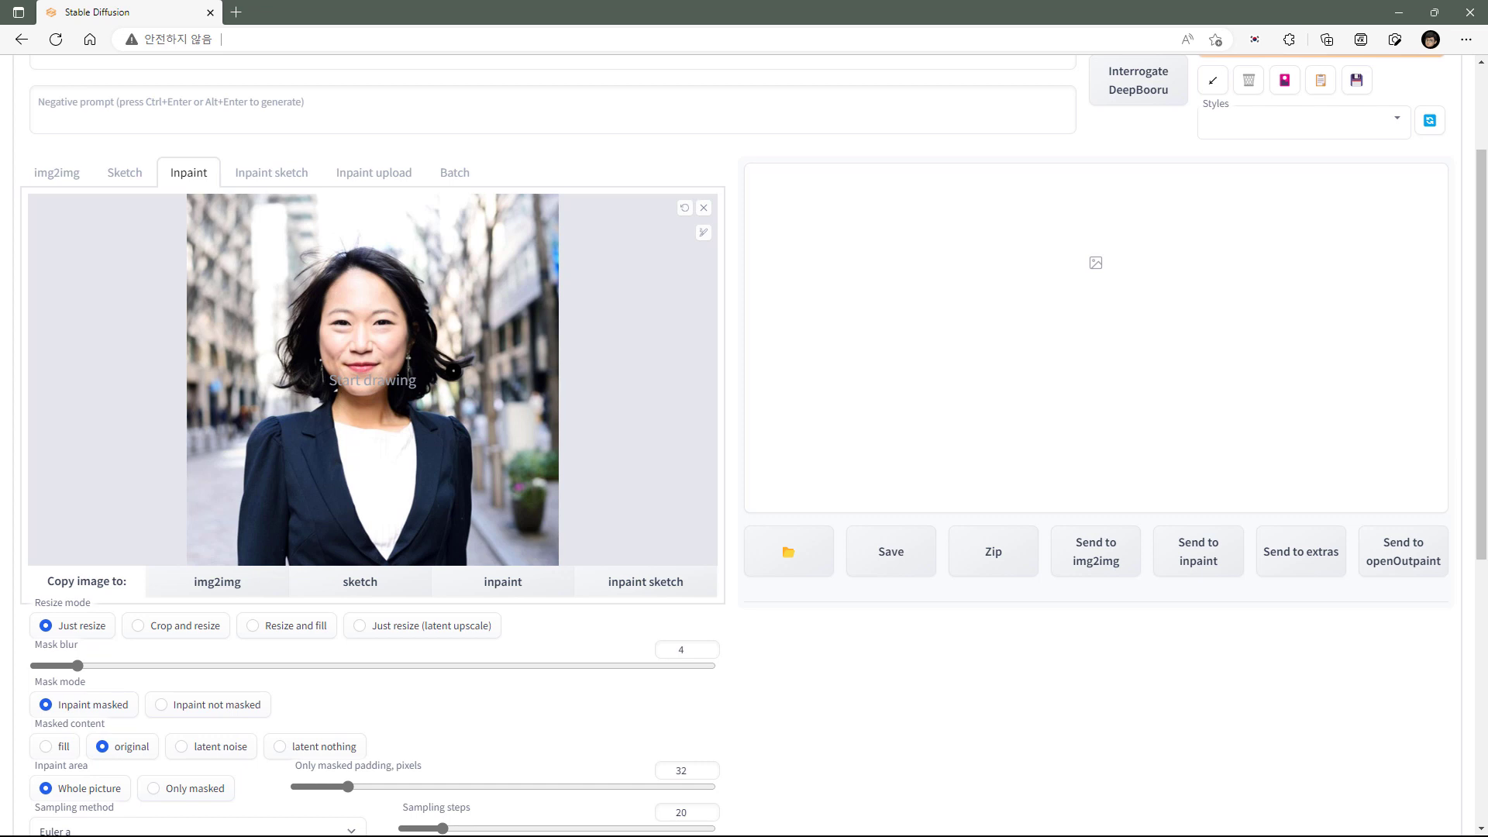
scroll(454, 369, "down", 4)
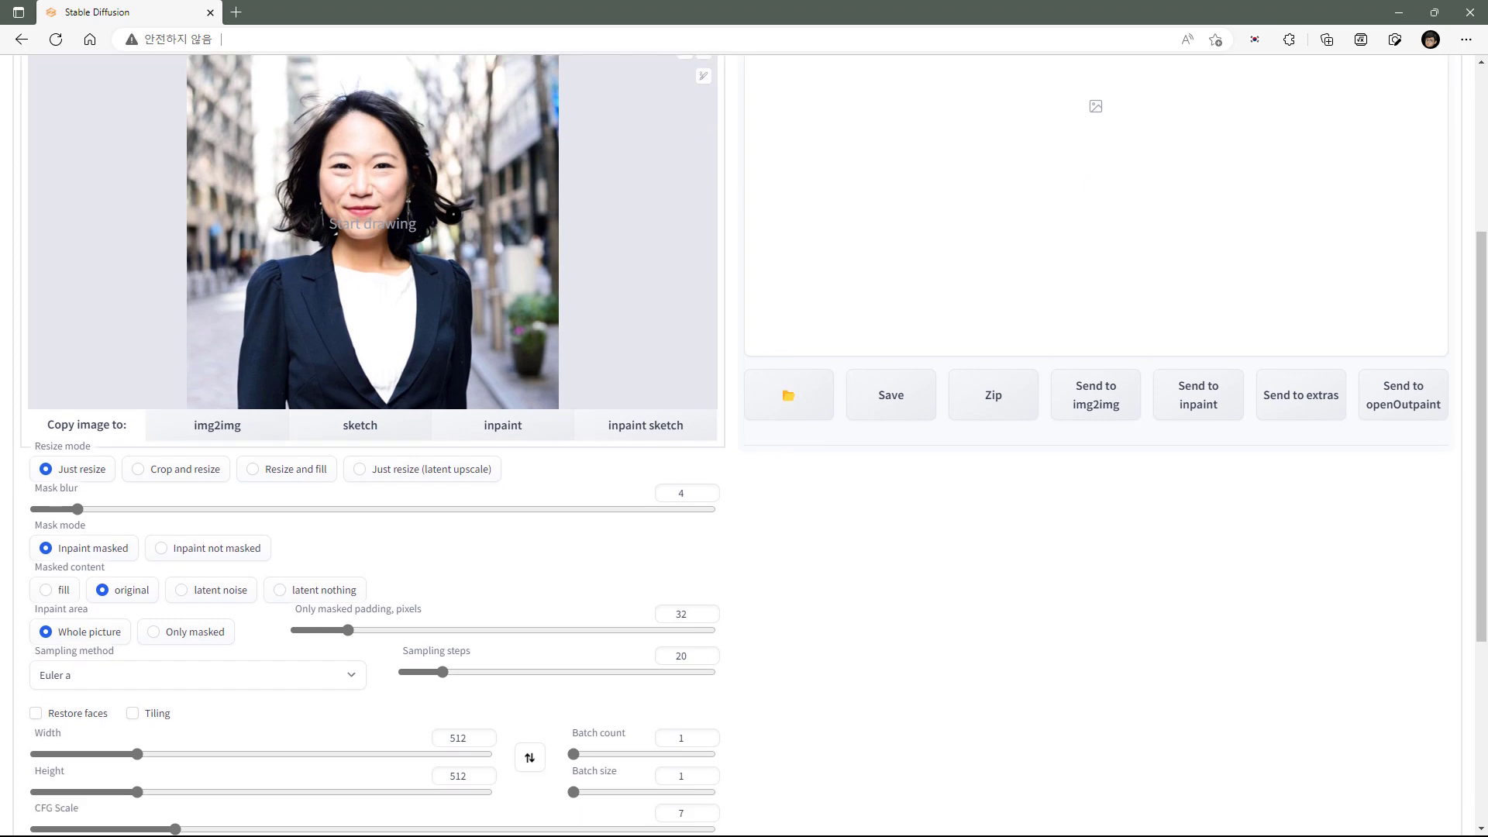
scroll(459, 378, "up", 3)
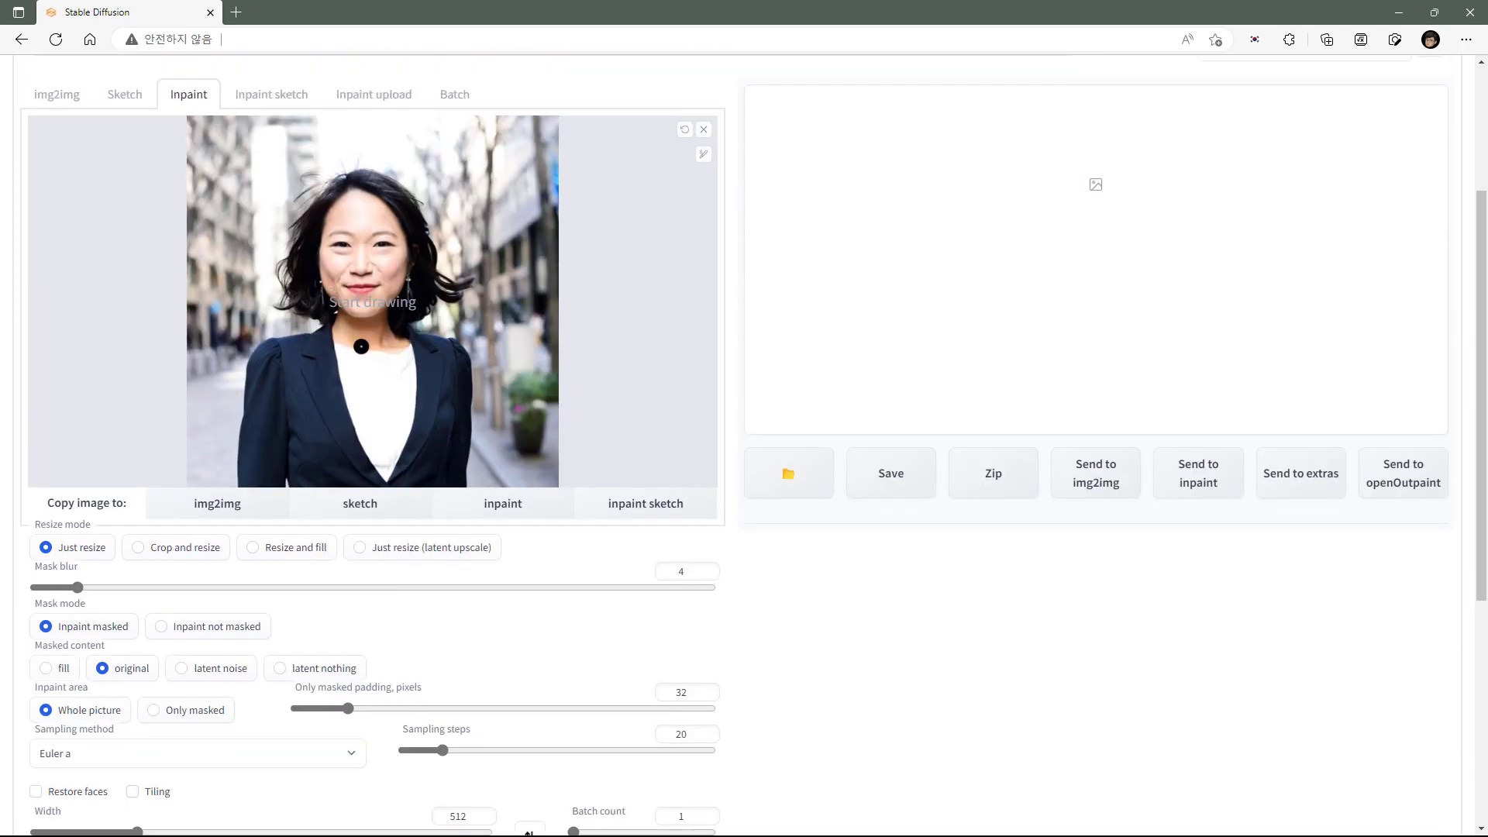
scroll(414, 376, "up", 3)
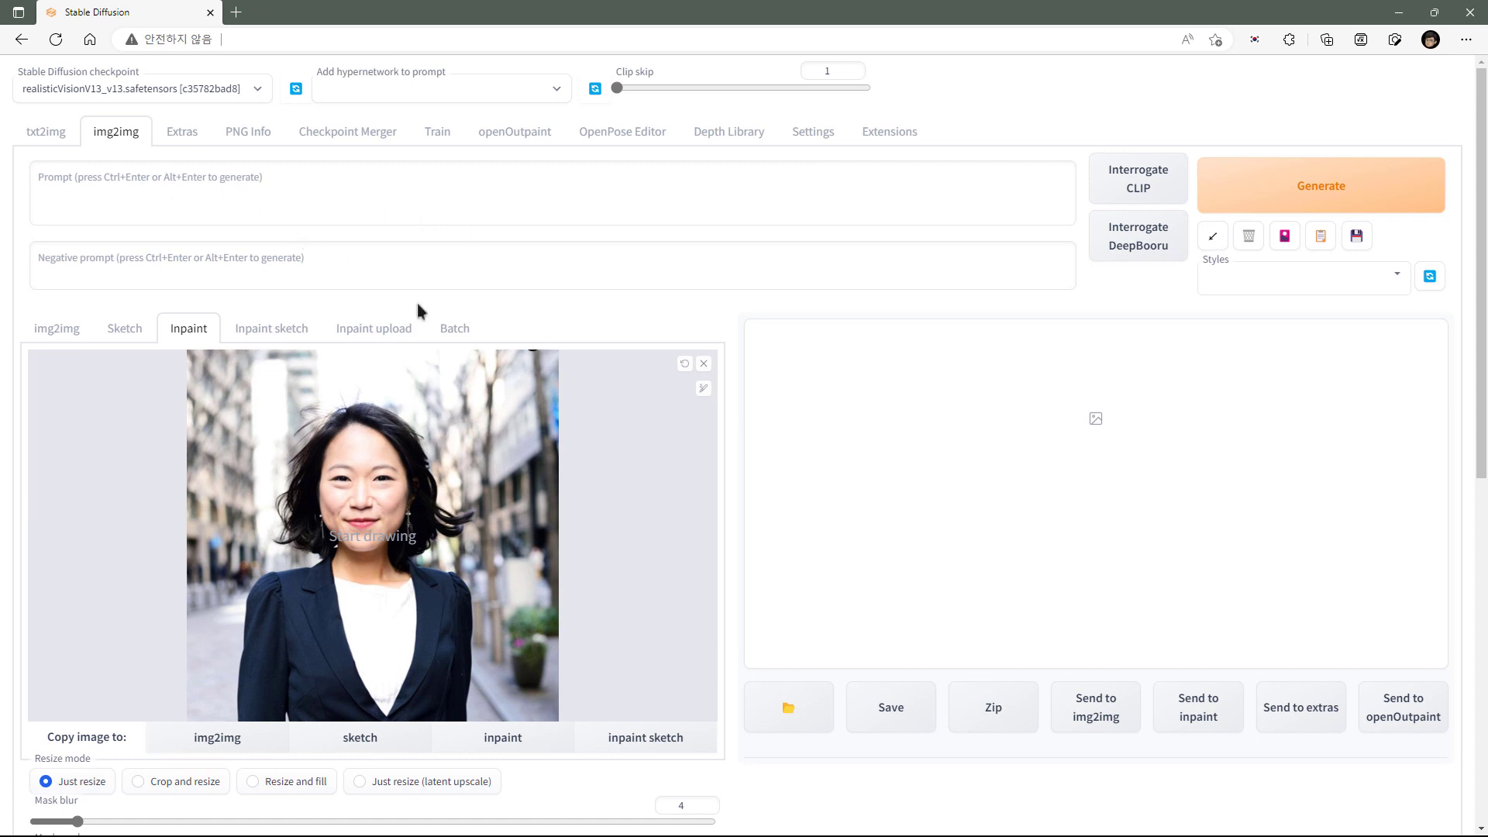
Generate an image from the unmasked portrait with an empty prompt and open the result in the preview
left_click(1304, 201)
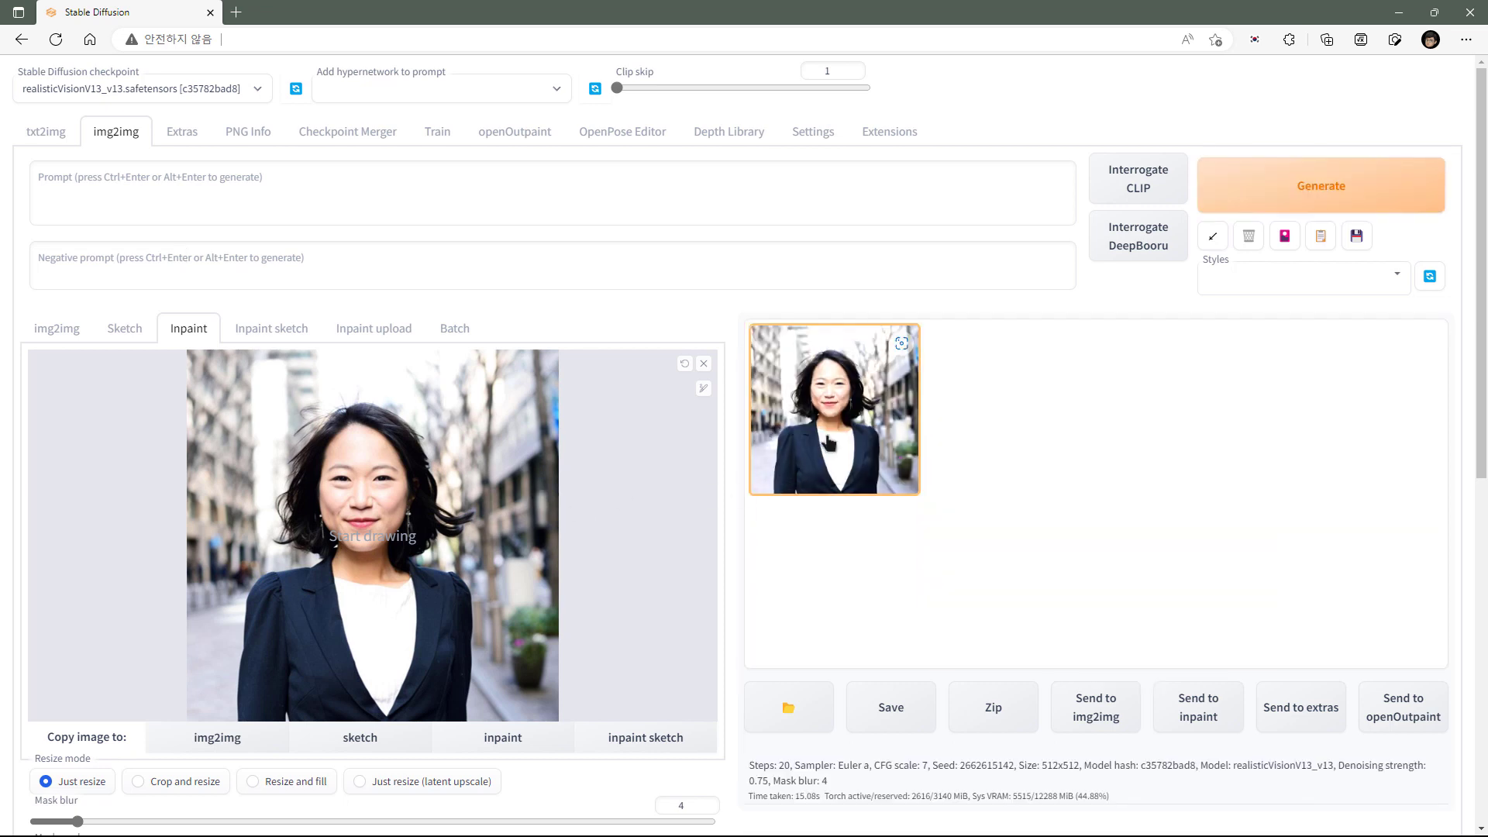
left_click(828, 442)
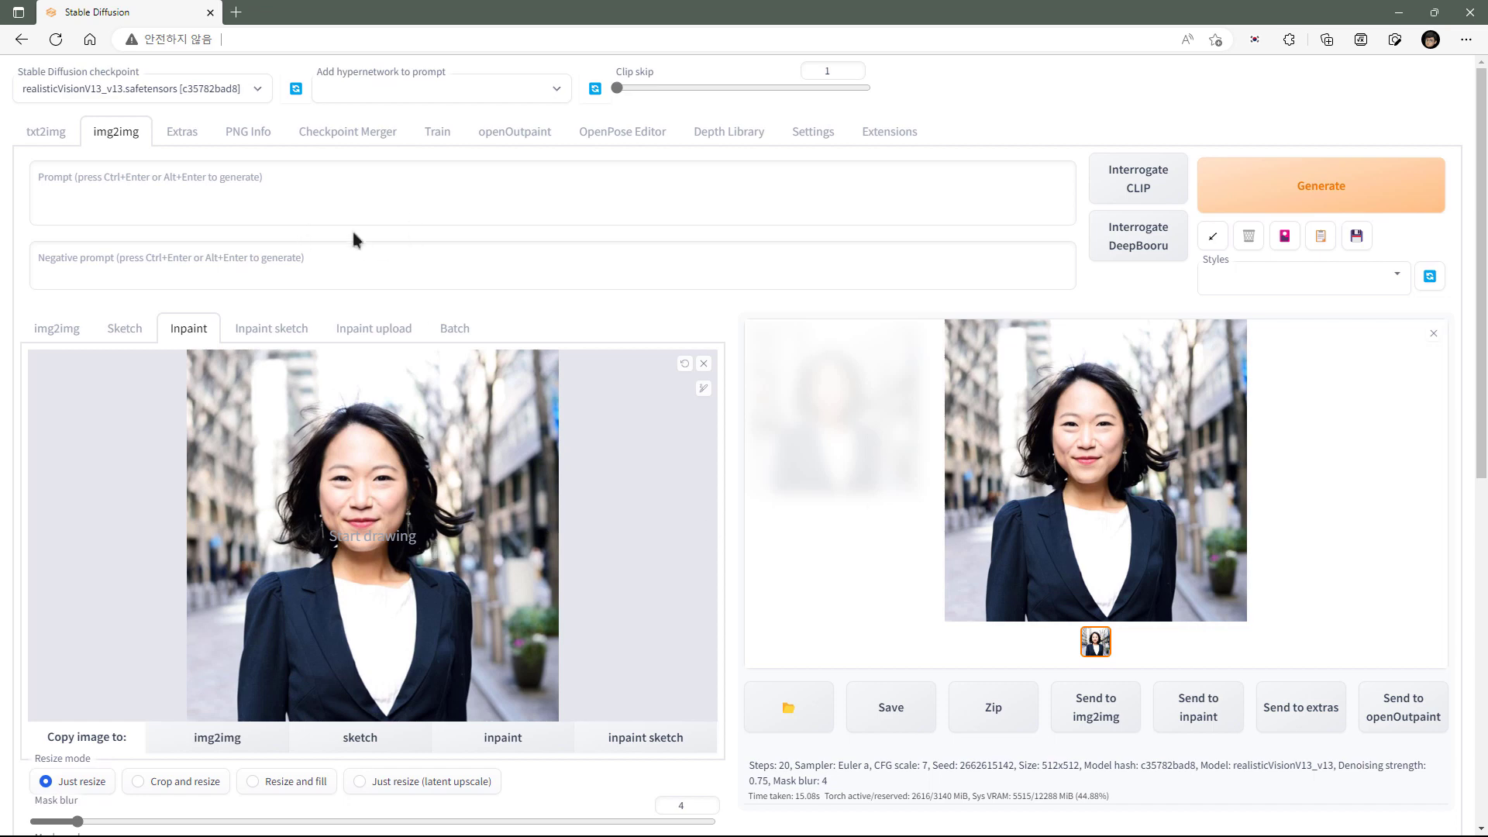
scroll(1058, 480, "down", 1)
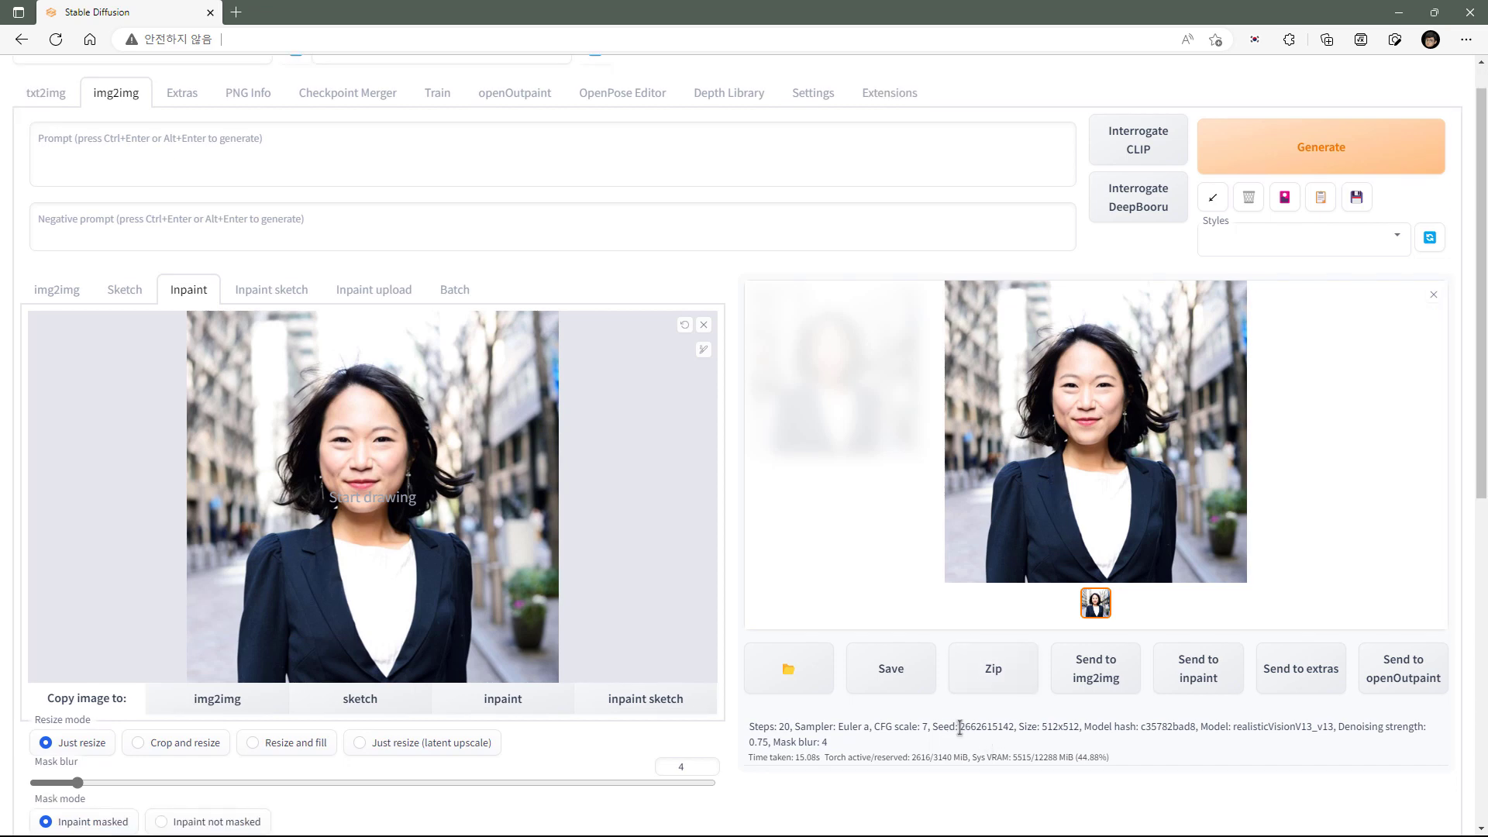
left_click_drag(961, 729, 1016, 727)
key("ctrl+c")
right_click(989, 729)
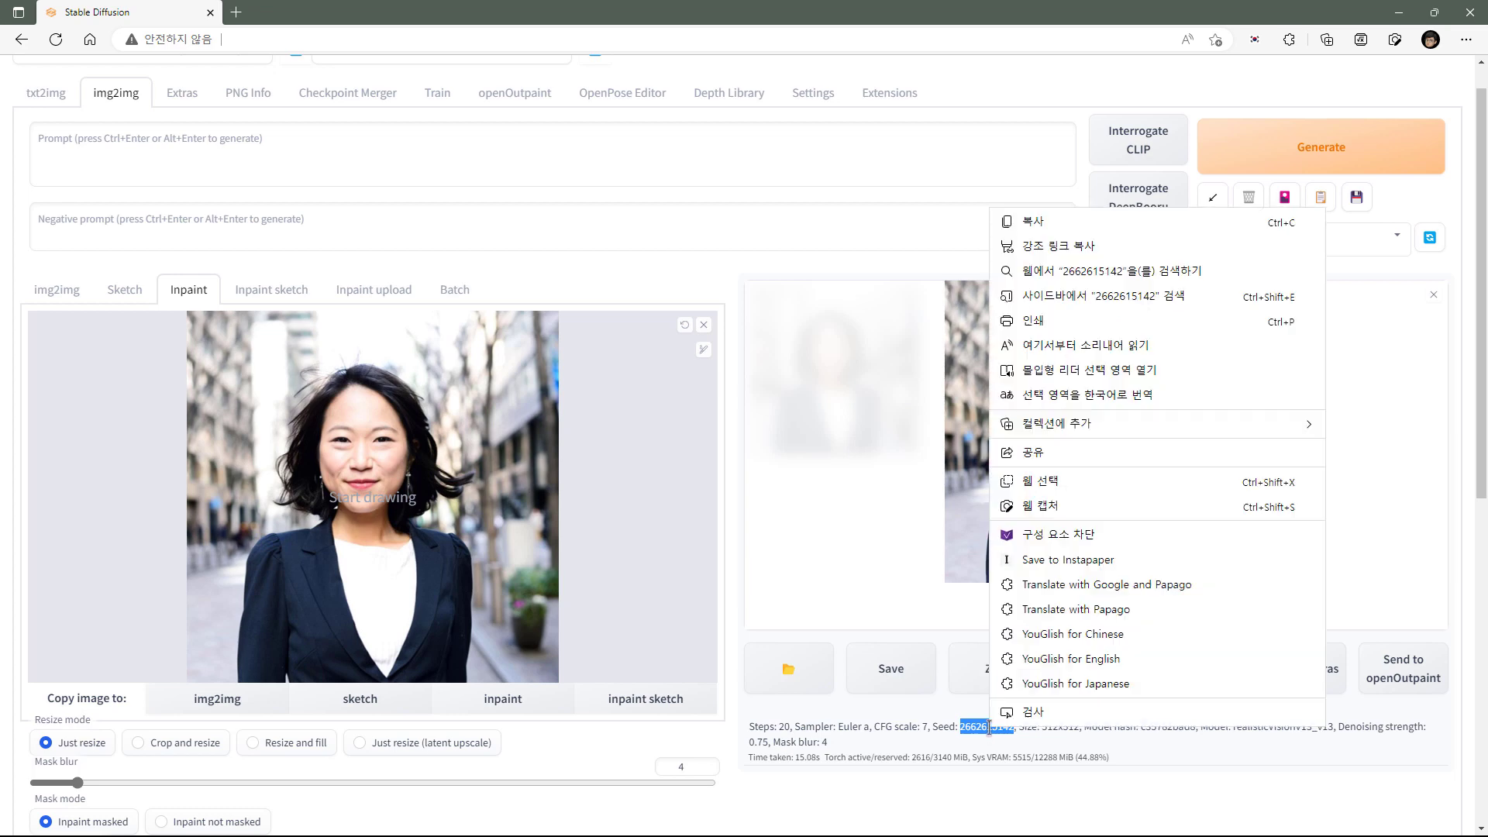
left_click(1031, 222)
scroll(786, 435, "down", 3)
scroll(787, 435, "down", 2)
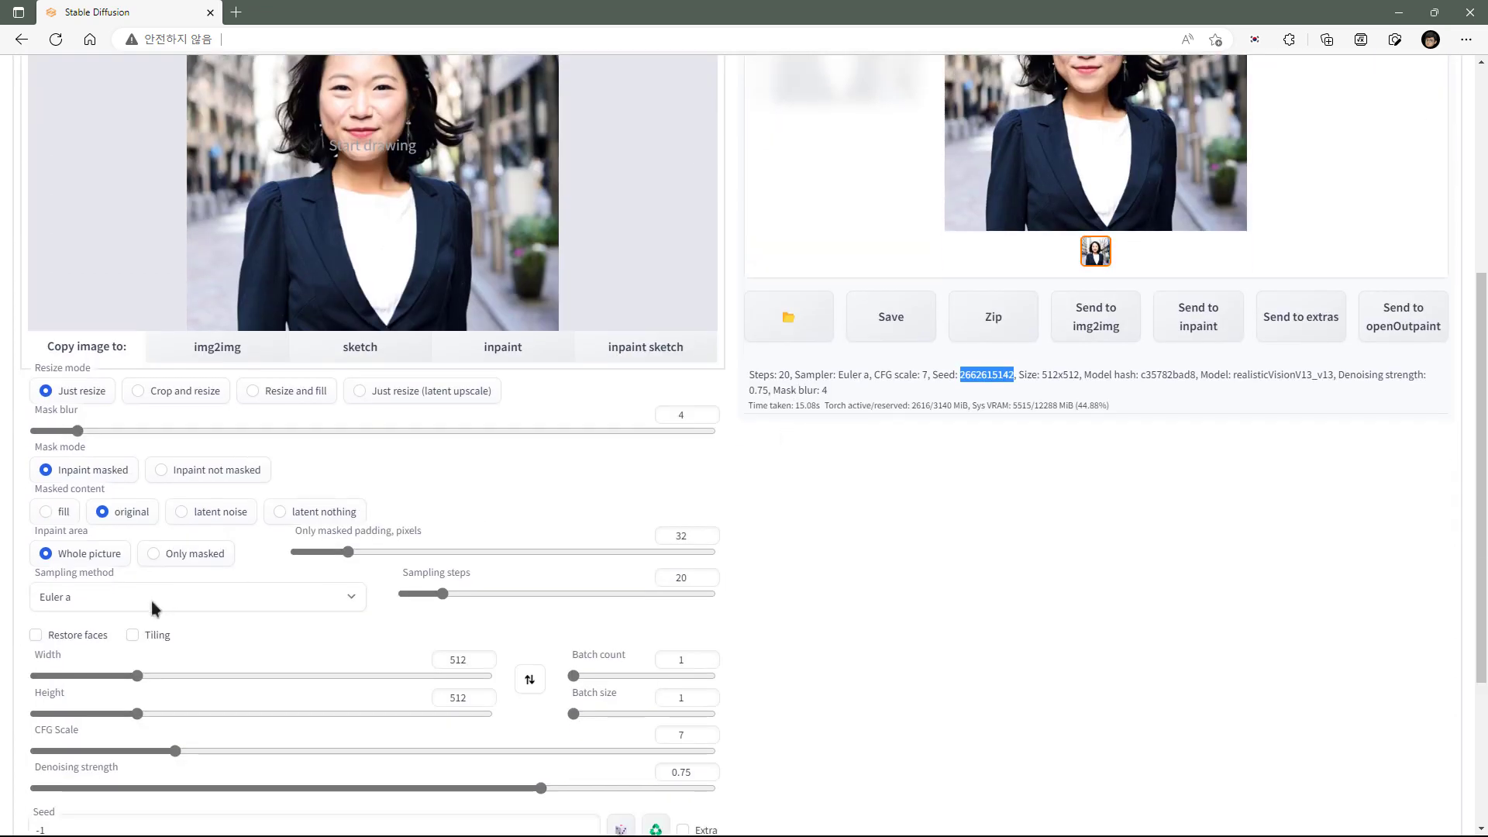
scroll(151, 601, "down", 3)
left_click(47, 636)
key("ctrl+a")
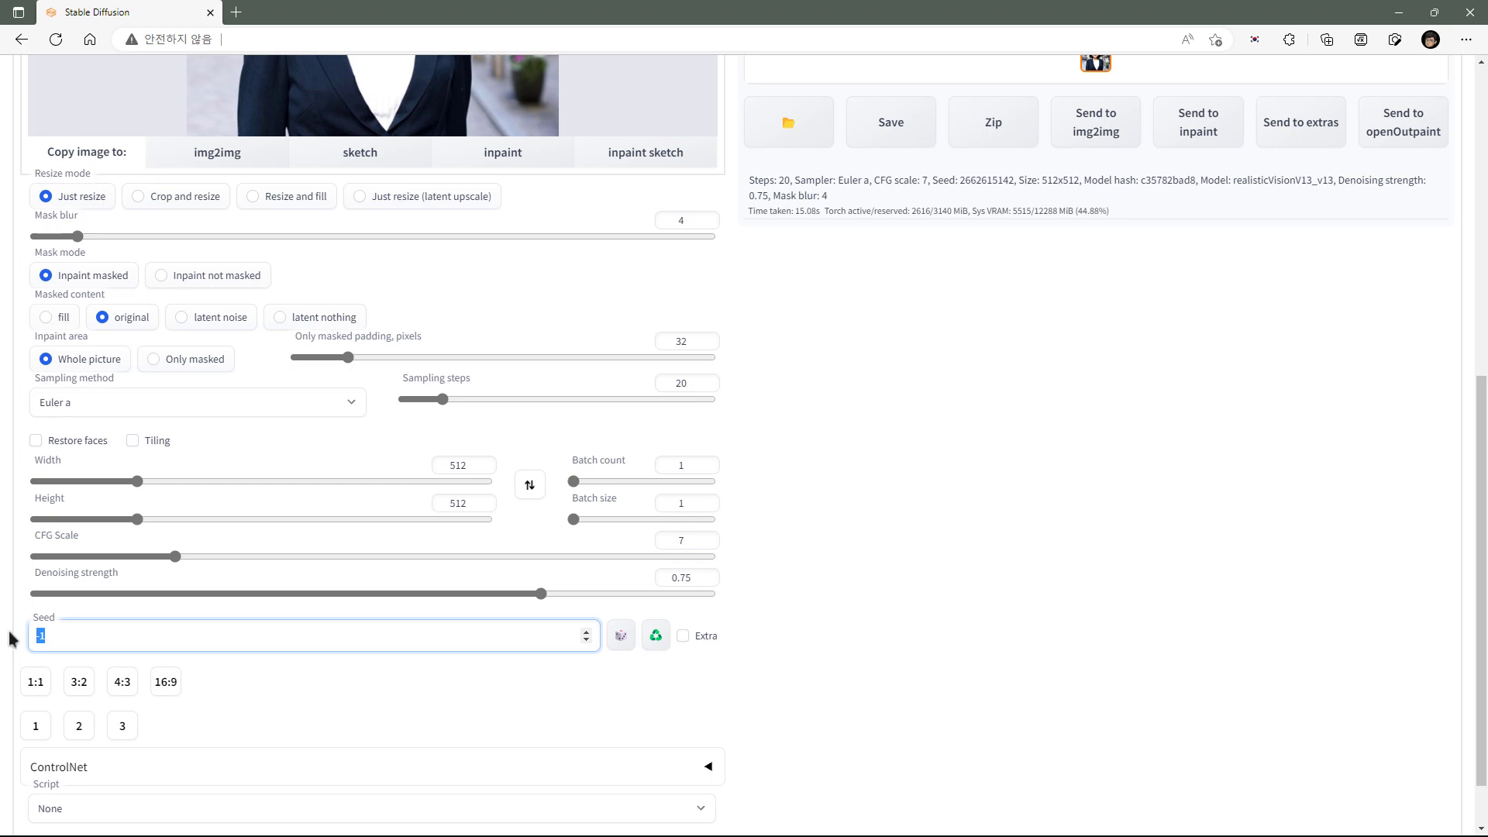
key("ctrl+v")
Compare the generated image with the source portrait and review the inpaint settings and the fixed seed
scroll(946, 512, "up", 5)
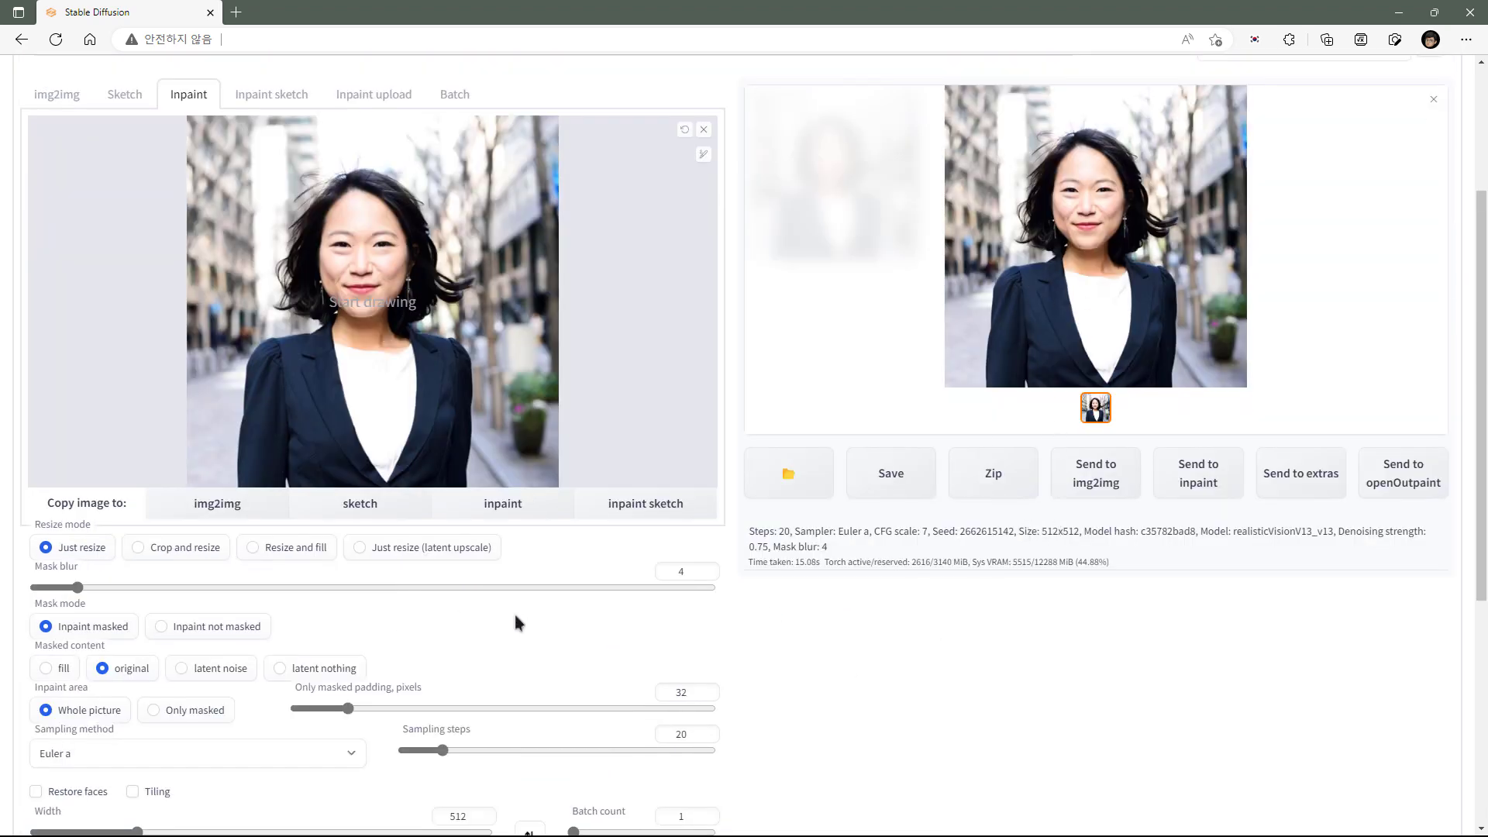
scroll(515, 616, "down", 3)
scroll(292, 661, "up", 3)
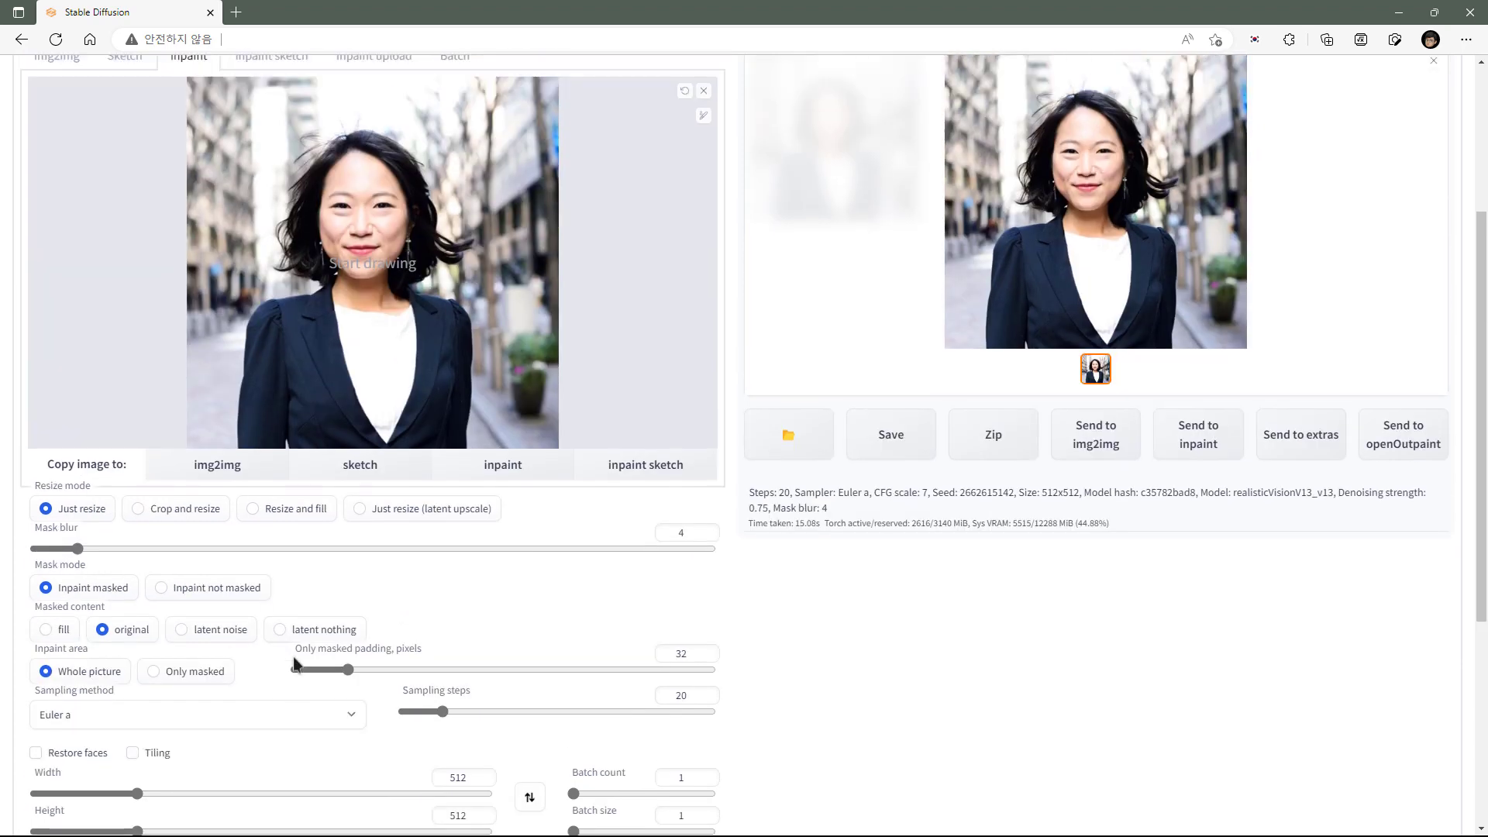
scroll(295, 662, "up", 1)
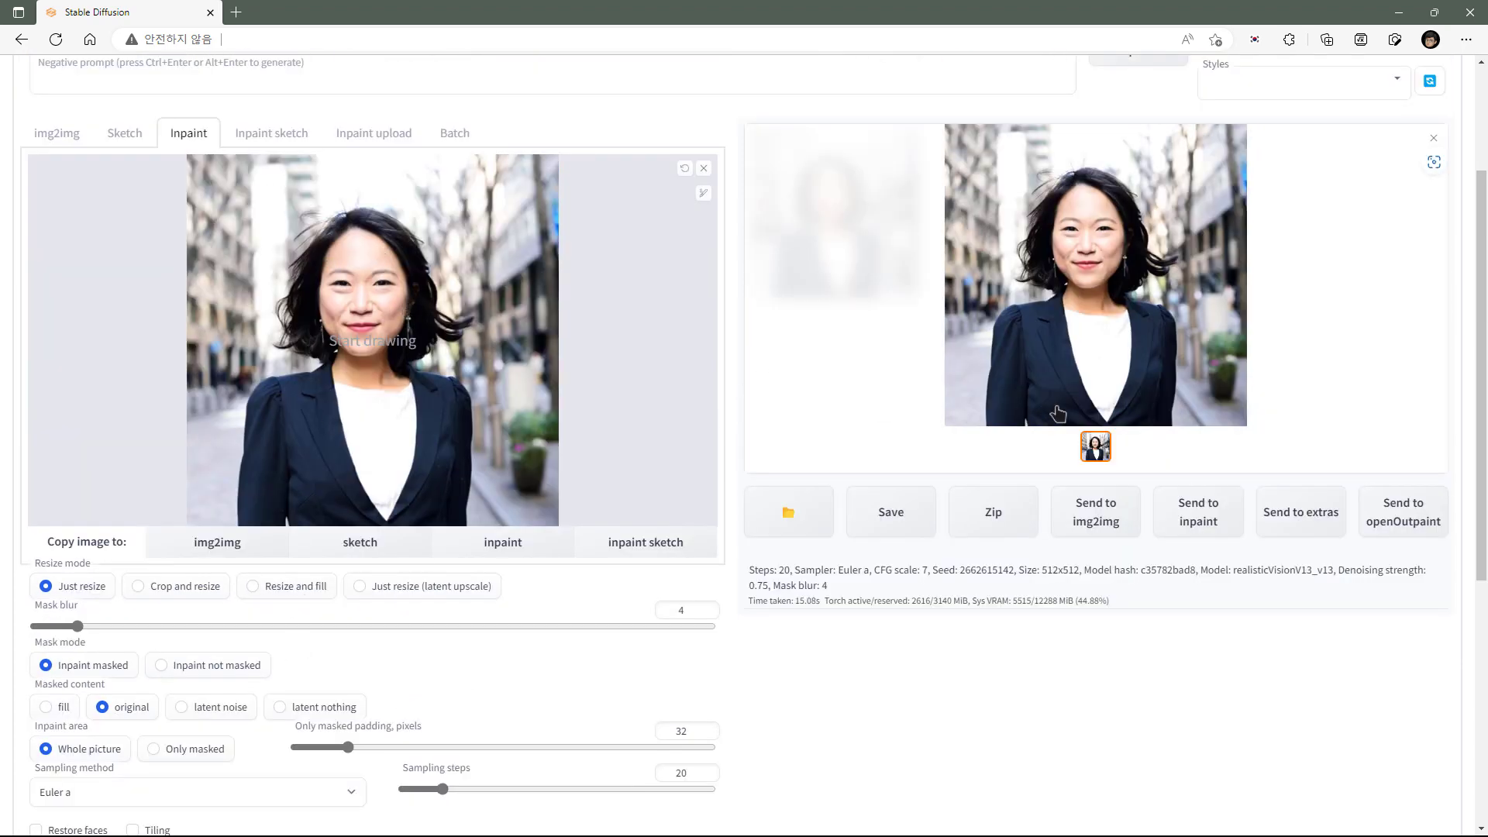
scroll(1058, 415, "up", 1)
scroll(1059, 413, "down", 2)
scroll(867, 521, "down", 3)
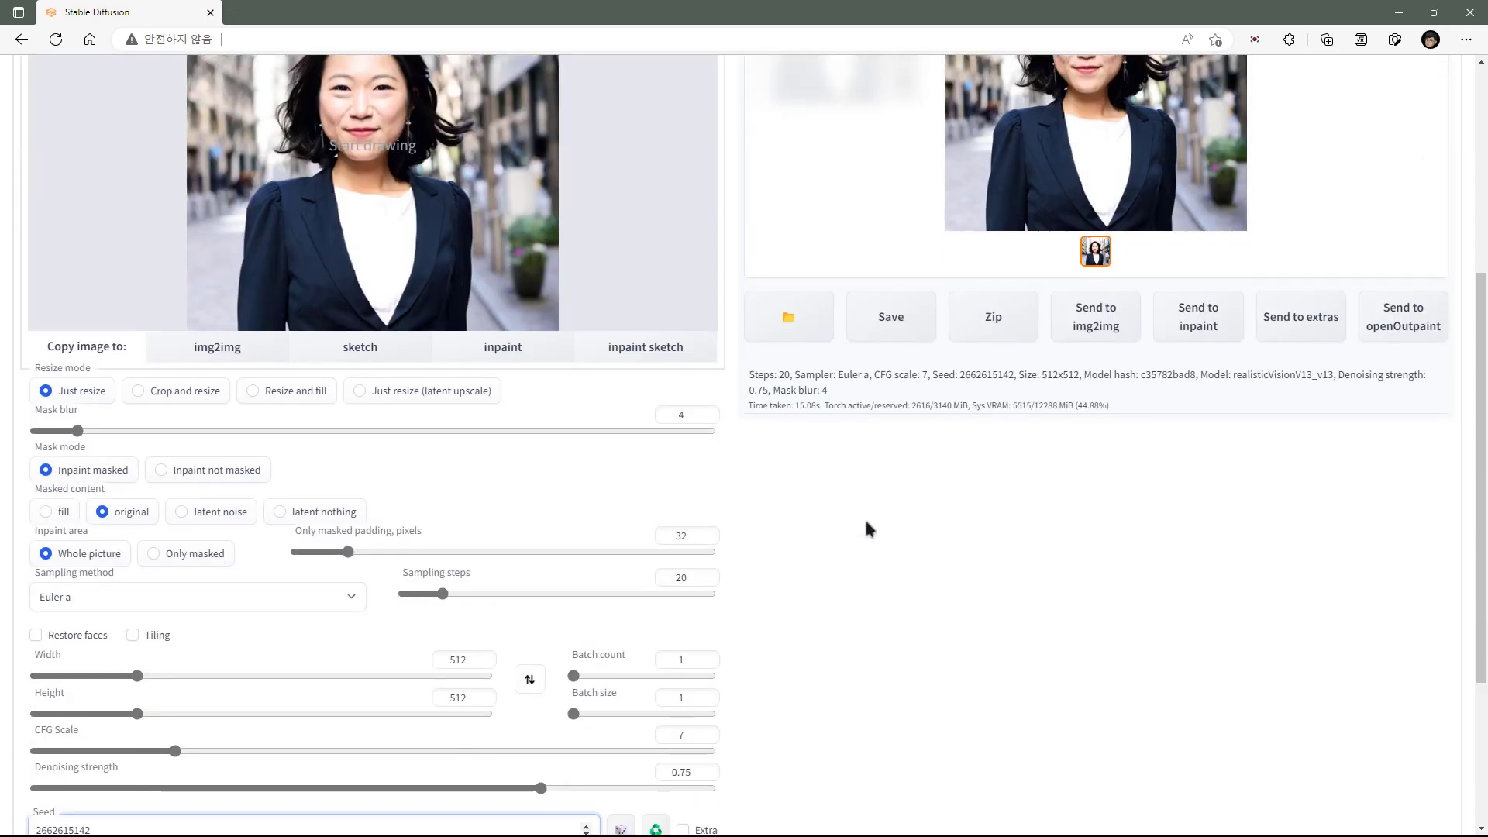
scroll(390, 628, "up", 3)
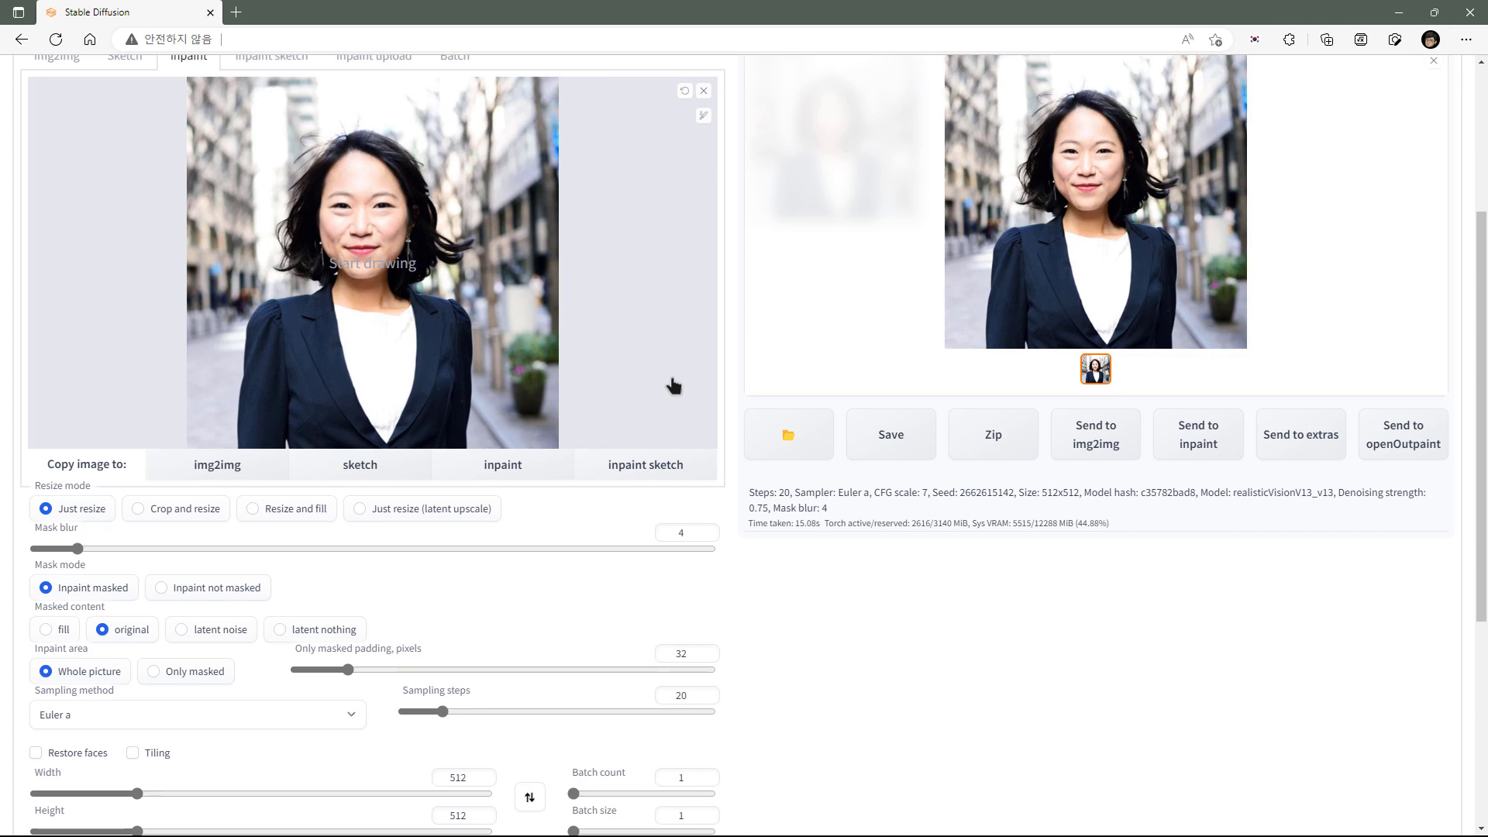
Paint an inpaint mask over the woman's whole face, from the forehead down to the chin
scroll(673, 386, "up", 3)
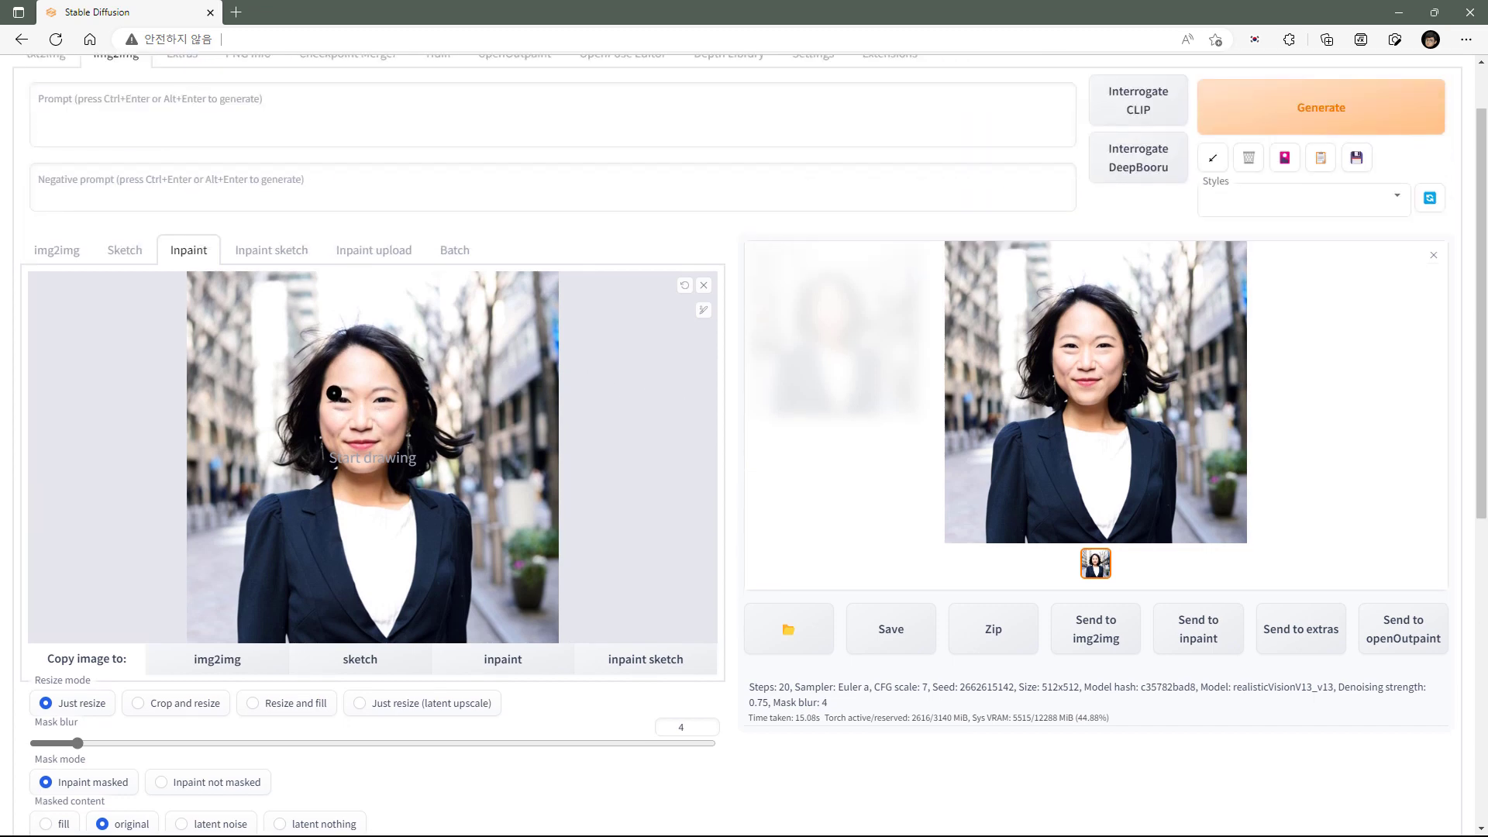
mouse_move(334, 393)
left_mouse_down()
mouse_move(354, 406)
mouse_move(391, 392)
left_mouse_up()
mouse_move(365, 387)
left_mouse_down()
mouse_move(334, 443)
mouse_move(365, 463)
mouse_move(397, 421)
mouse_move(360, 417)
mouse_move(341, 428)
mouse_move(383, 432)
mouse_move(345, 436)
mouse_move(380, 446)
mouse_move(353, 447)
mouse_move(389, 408)
mouse_move(332, 405)
mouse_move(400, 379)
left_mouse_up()
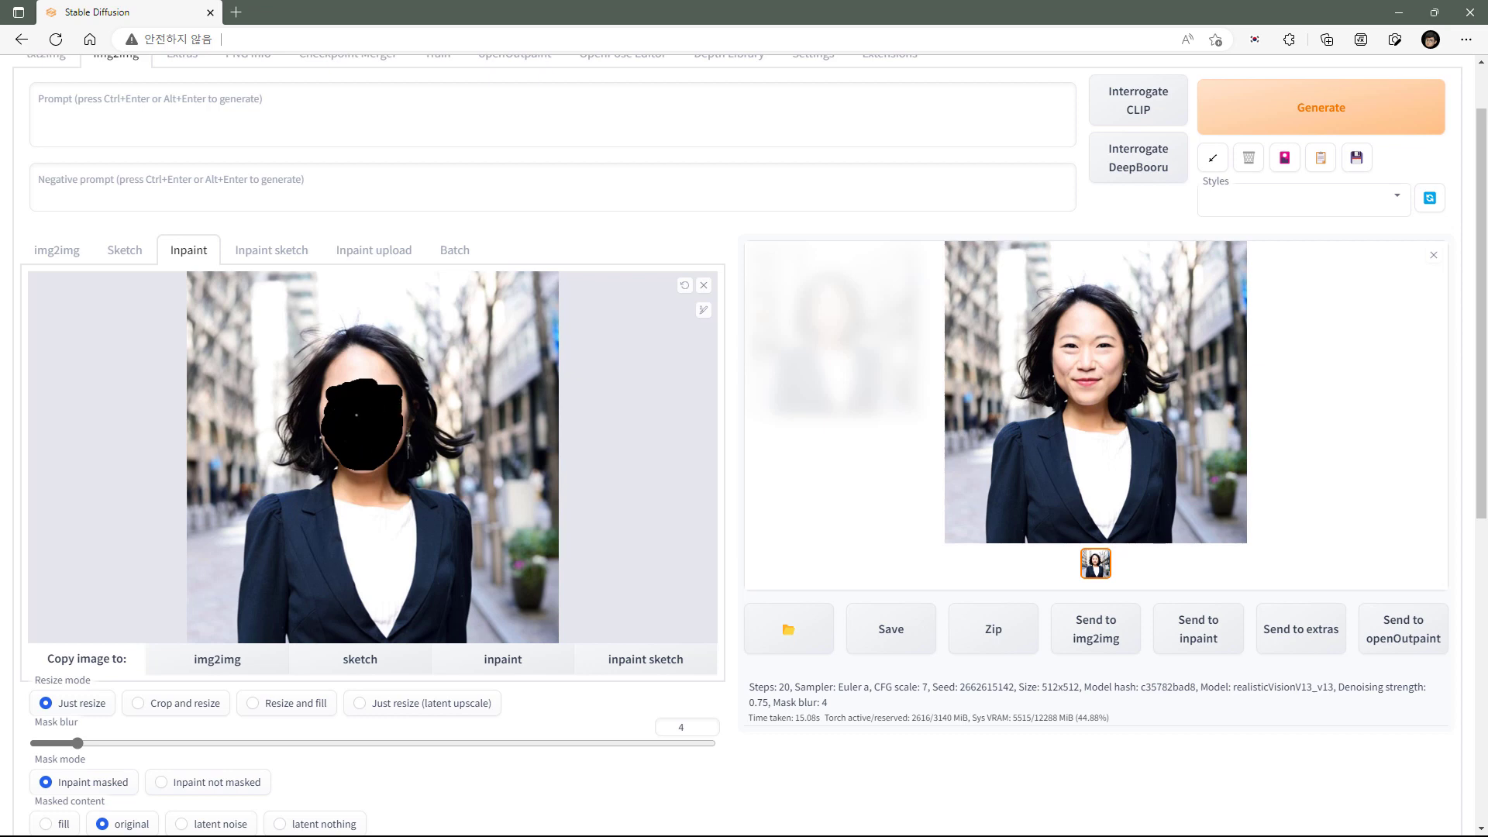
Enter "sad face" as the prompt for the masked area
left_click(231, 116)
type("sa")
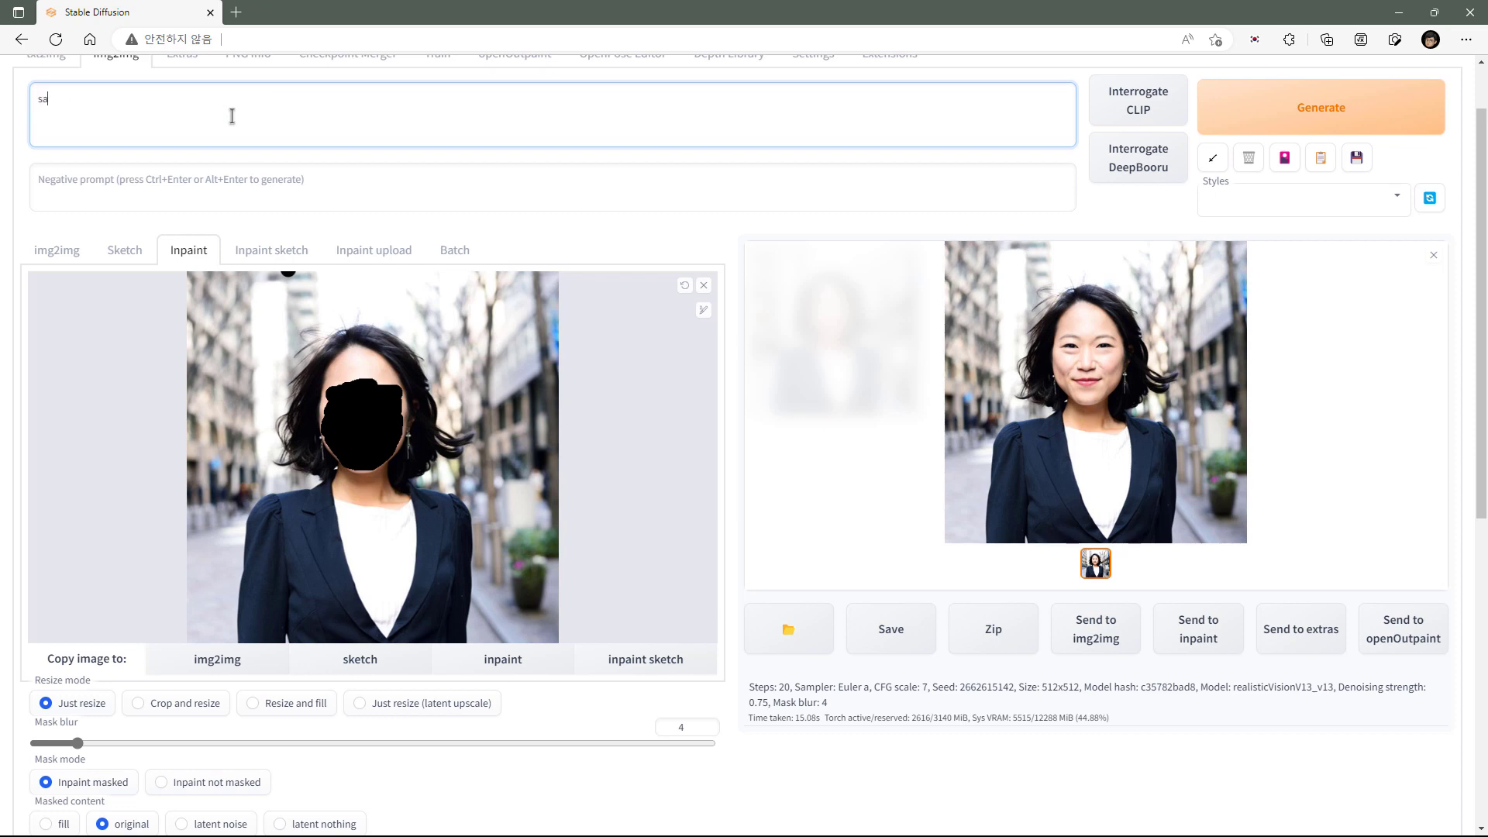
type("d face")
Set the inpaint area to Only masked and the batch count to 2
scroll(544, 723, "down", 2)
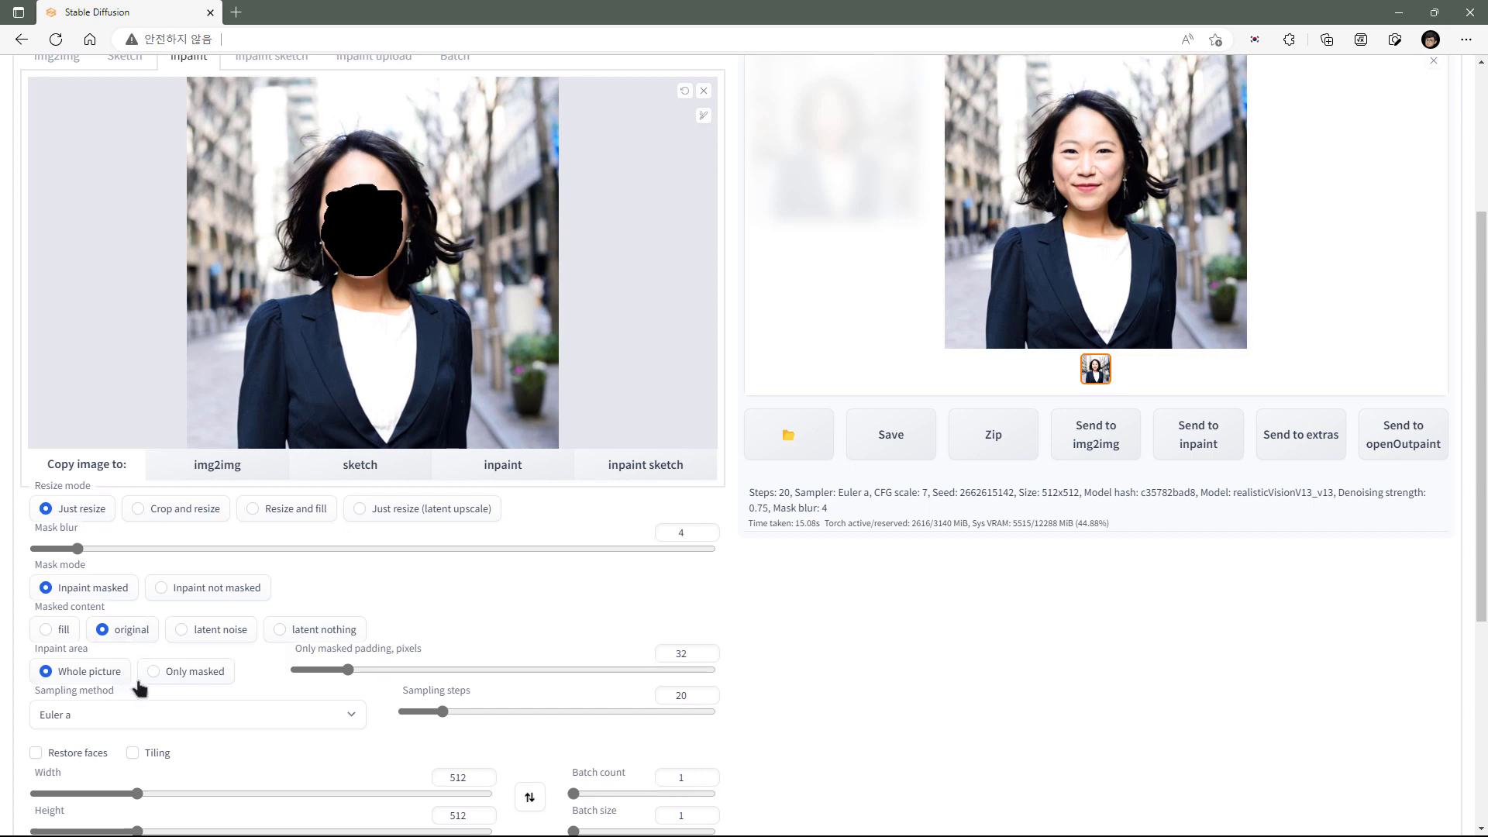
left_click(177, 672)
scroll(461, 533, "down", 3)
left_click(700, 582)
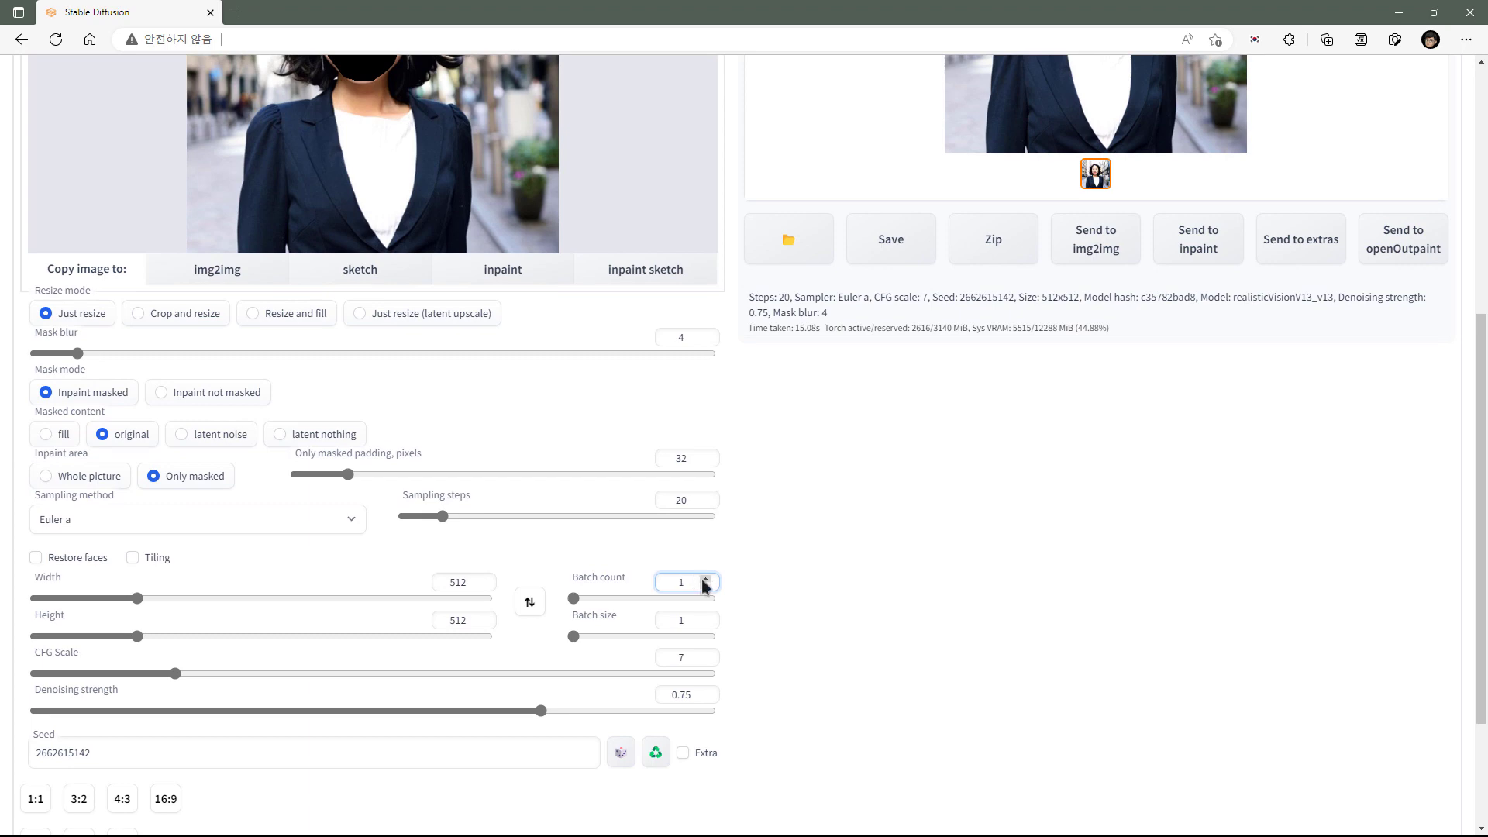
left_click(705, 578)
Generate the masked face images with the "sad face" prompt and display the second result
scroll(795, 574, "up", 6)
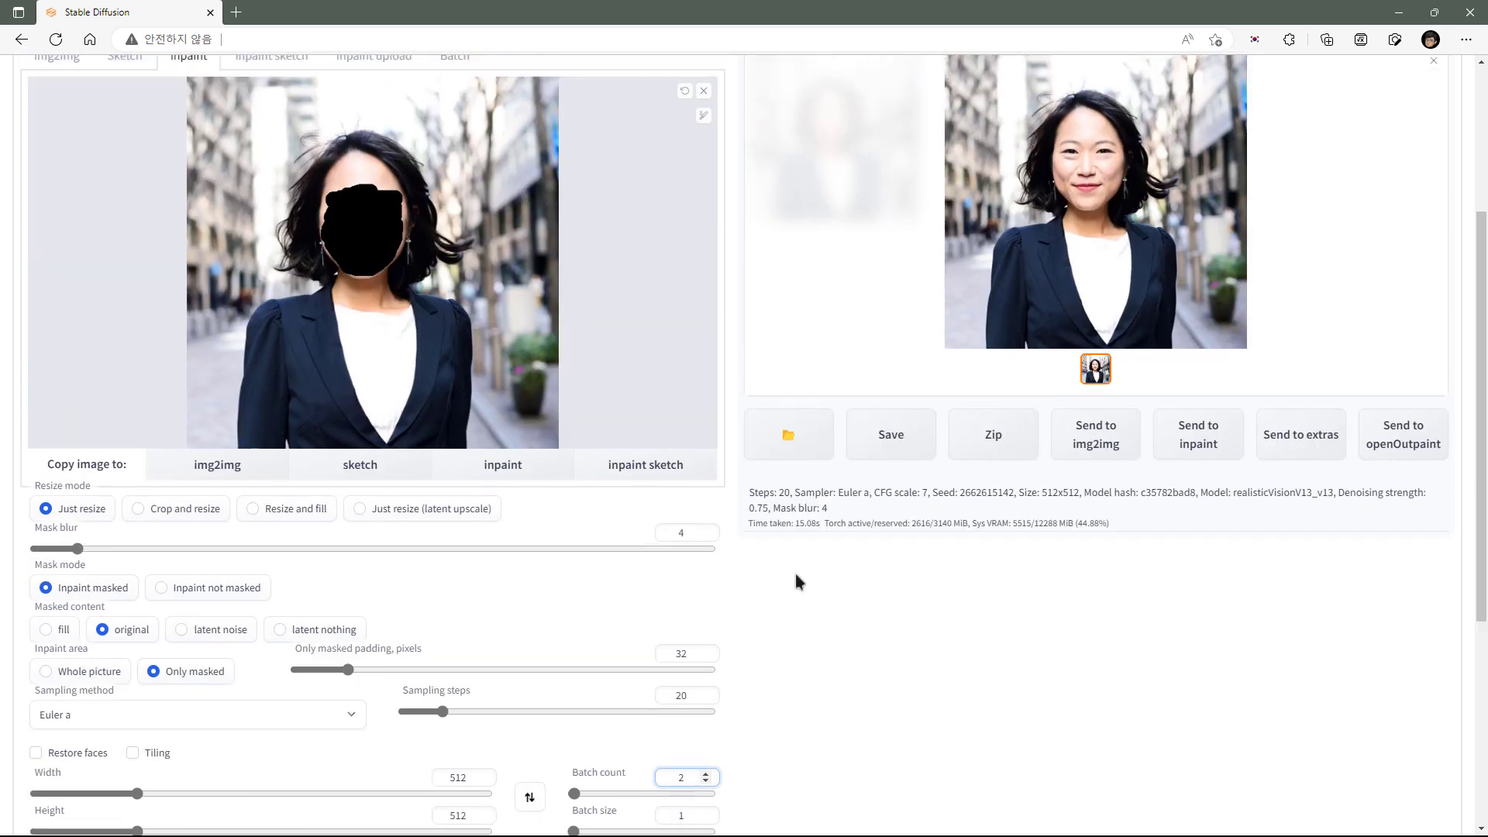
scroll(556, 604, "down", 5)
scroll(556, 603, "down", 3)
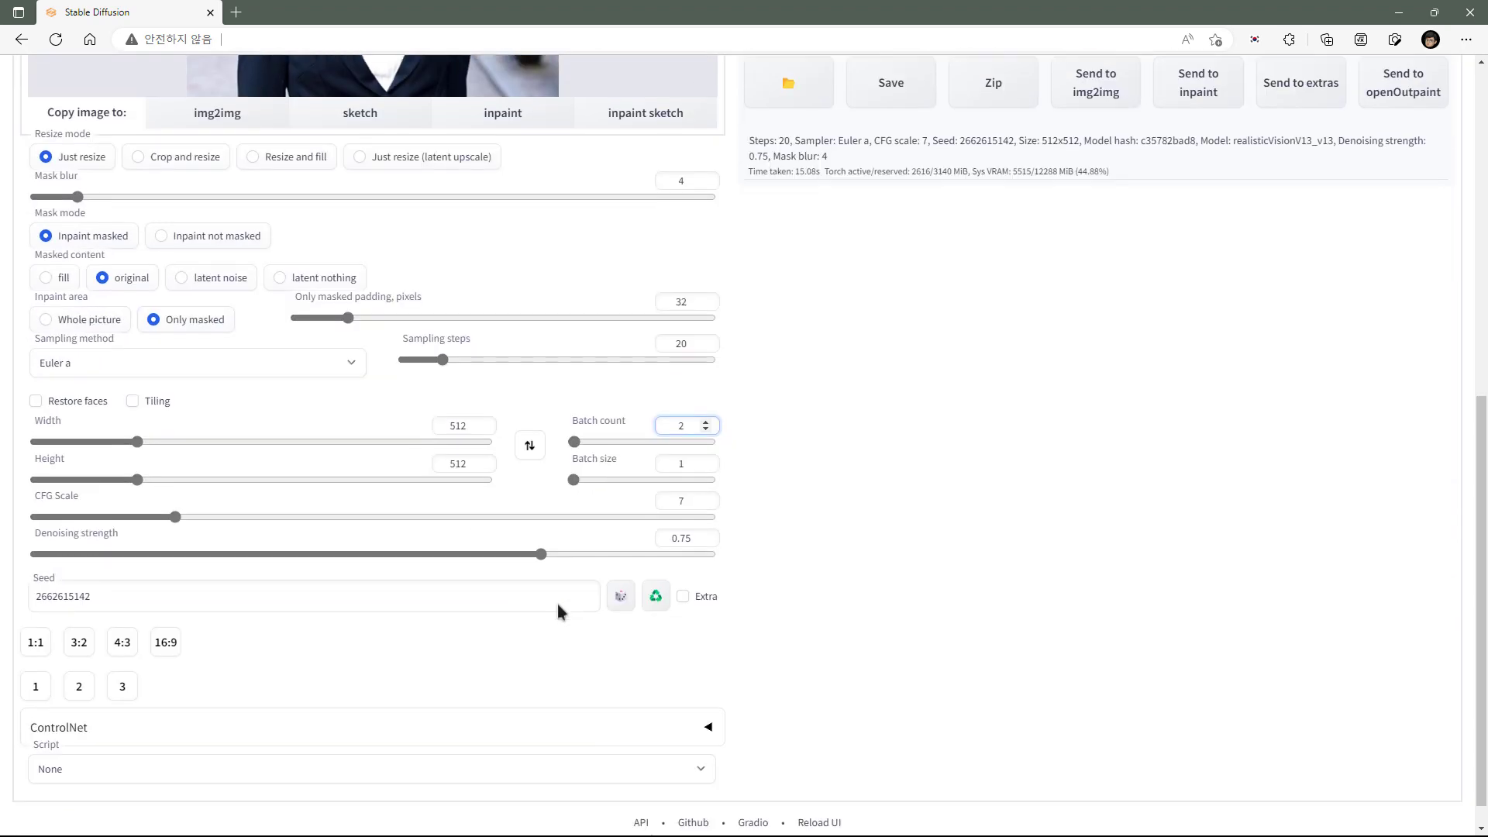
scroll(845, 577, "up", 8)
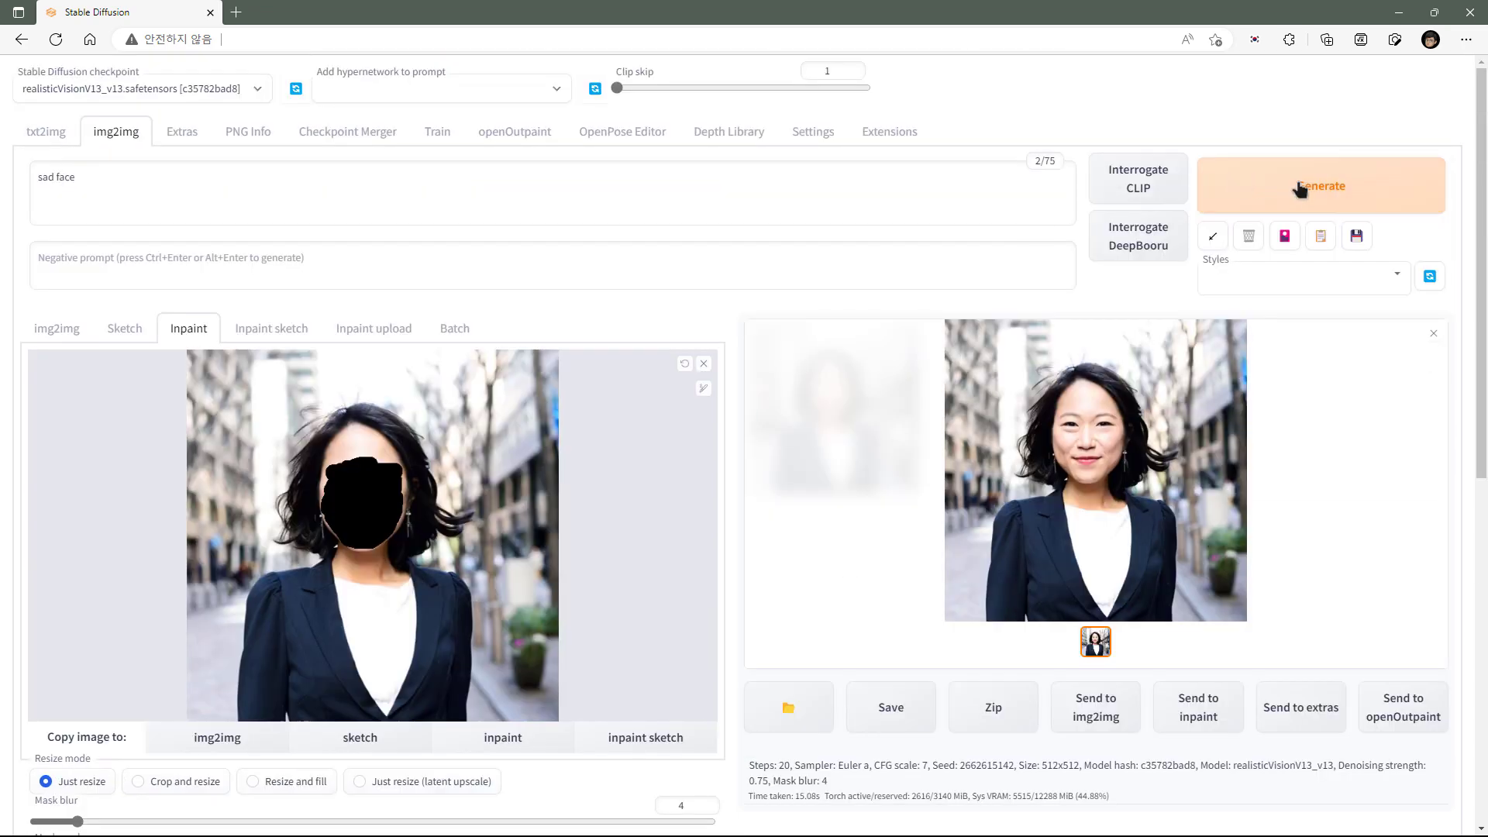
left_click(1340, 199)
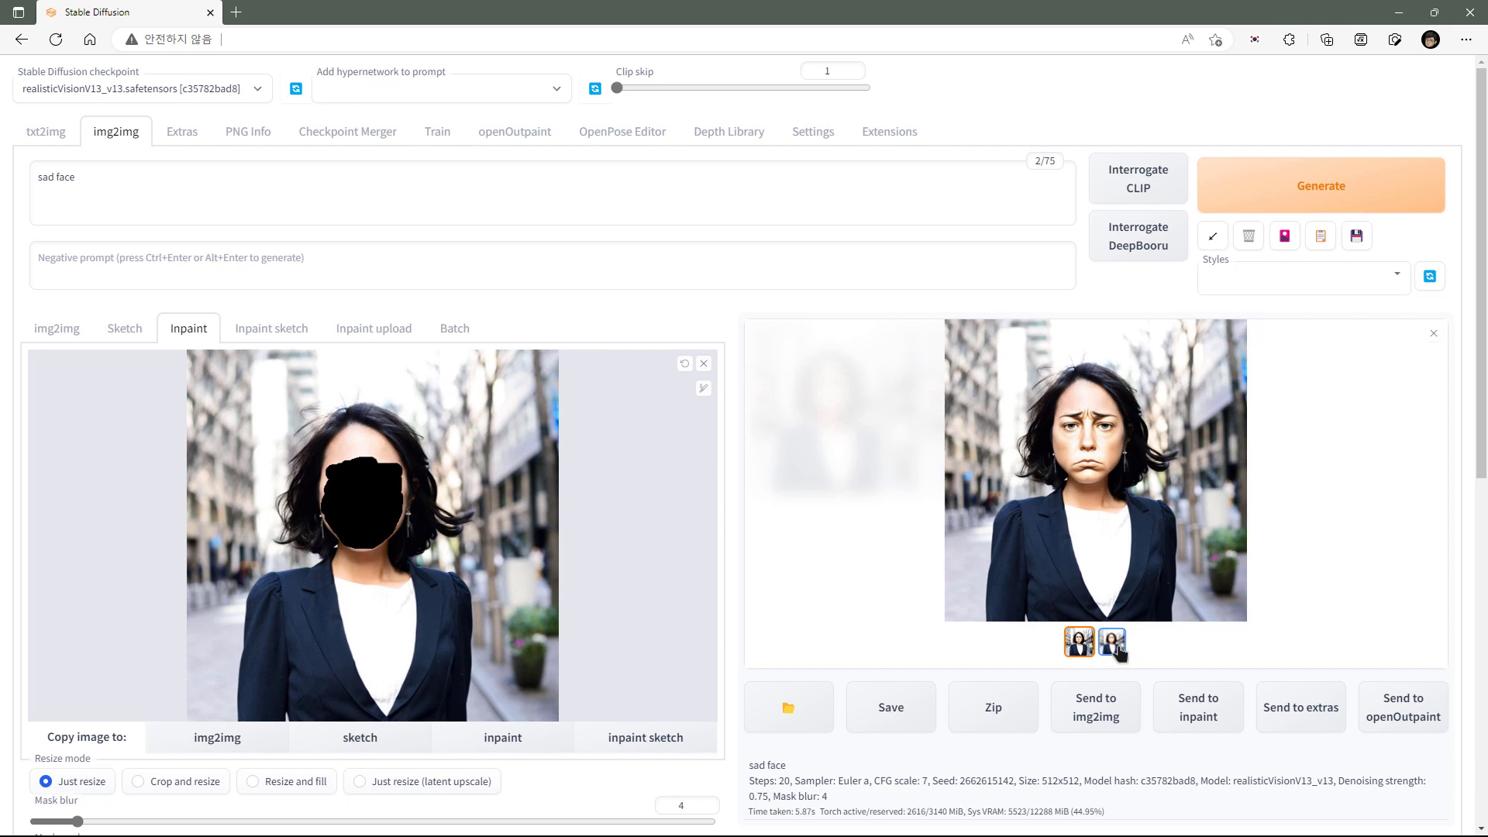
left_click(1113, 643)
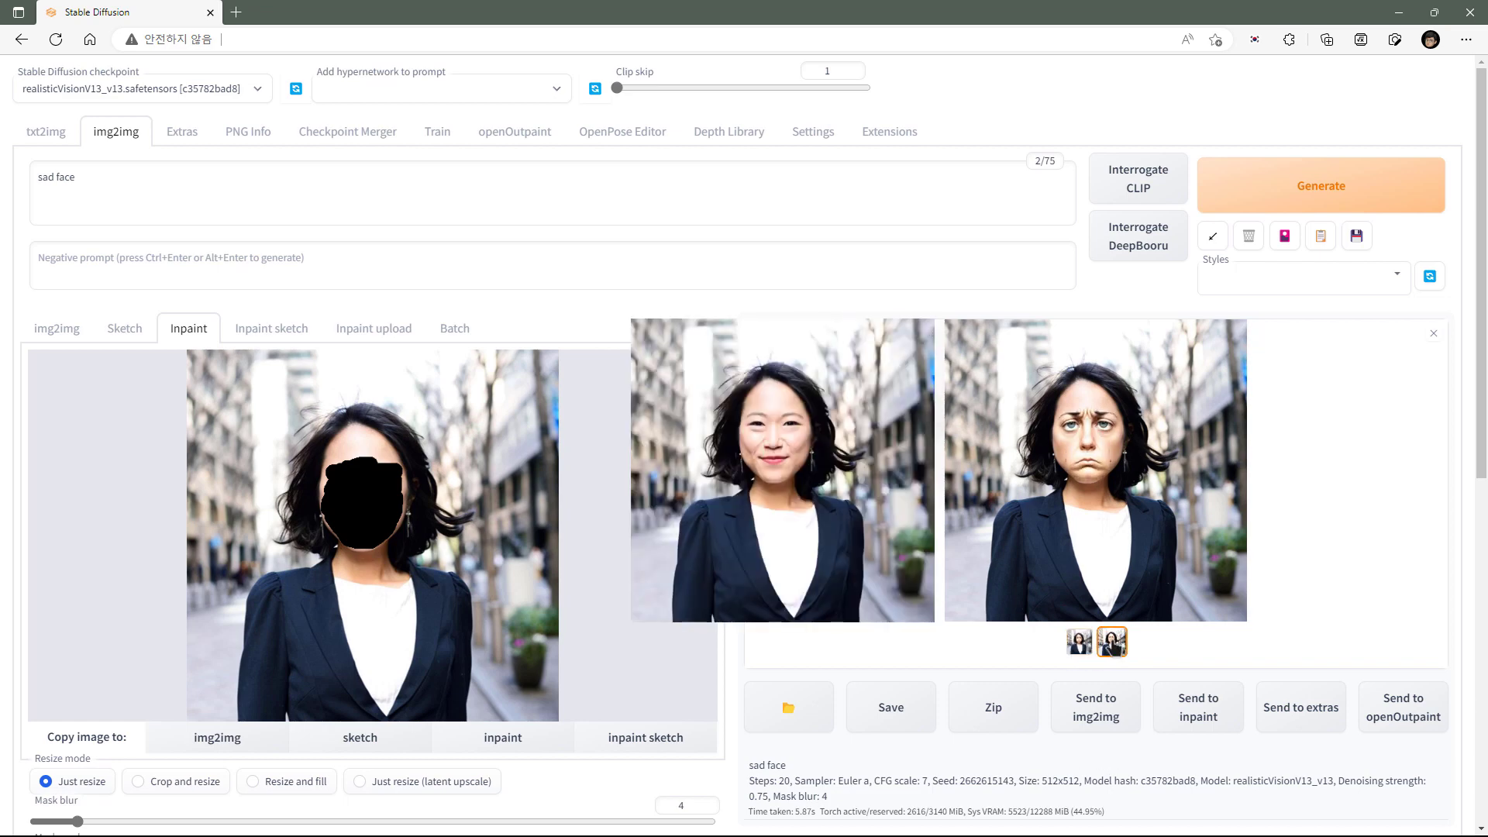
View the first generated sad-face image at full size and close the enlarged view
left_click(1079, 642)
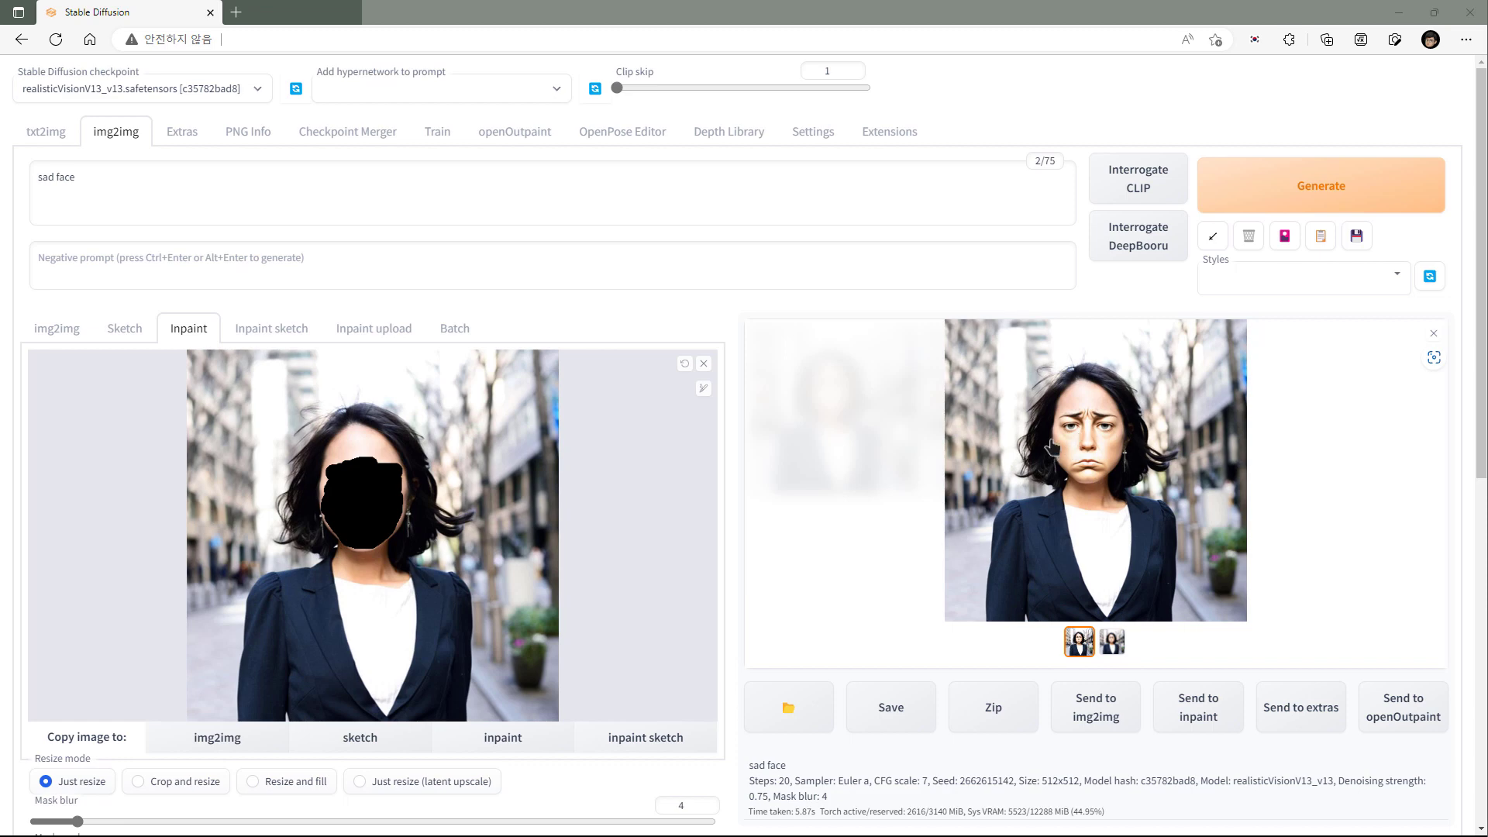
left_click(1079, 440)
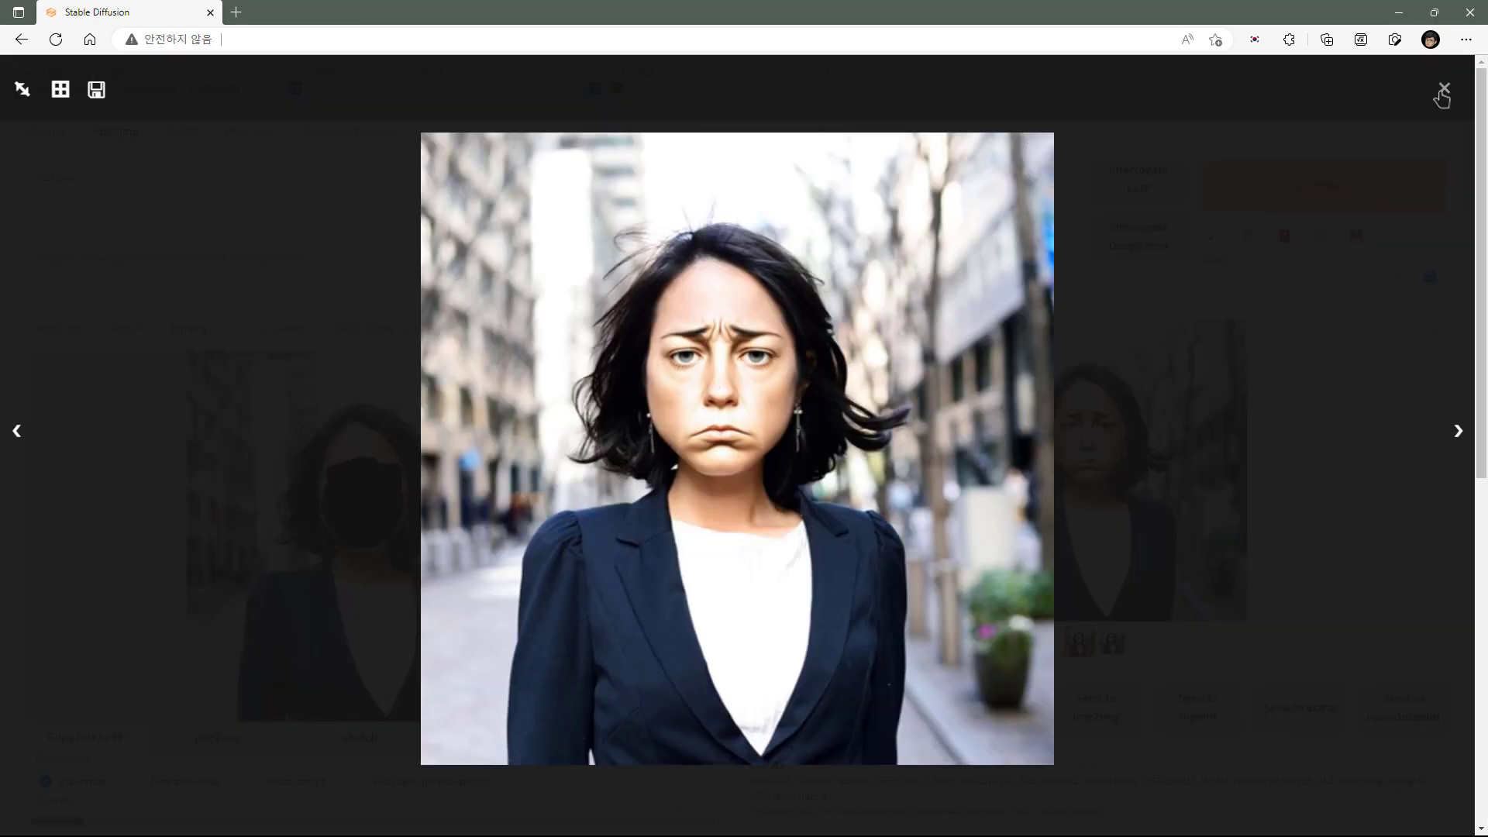
left_click(1443, 90)
Add "black pupil" to the "sad face" prompt and regenerate the masked face
left_click(247, 194)
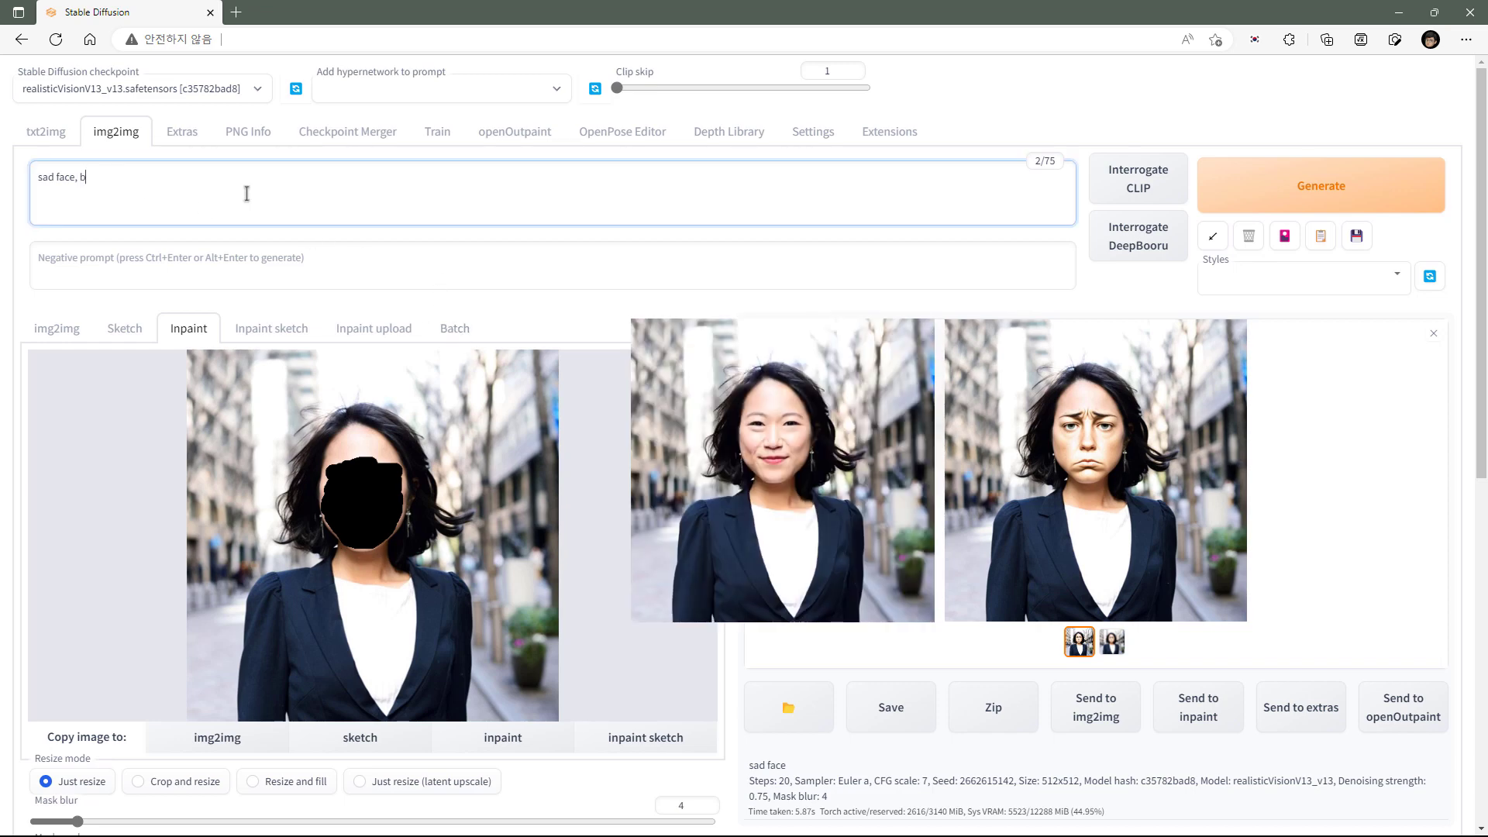
type(", black pupil")
left_click(1290, 210)
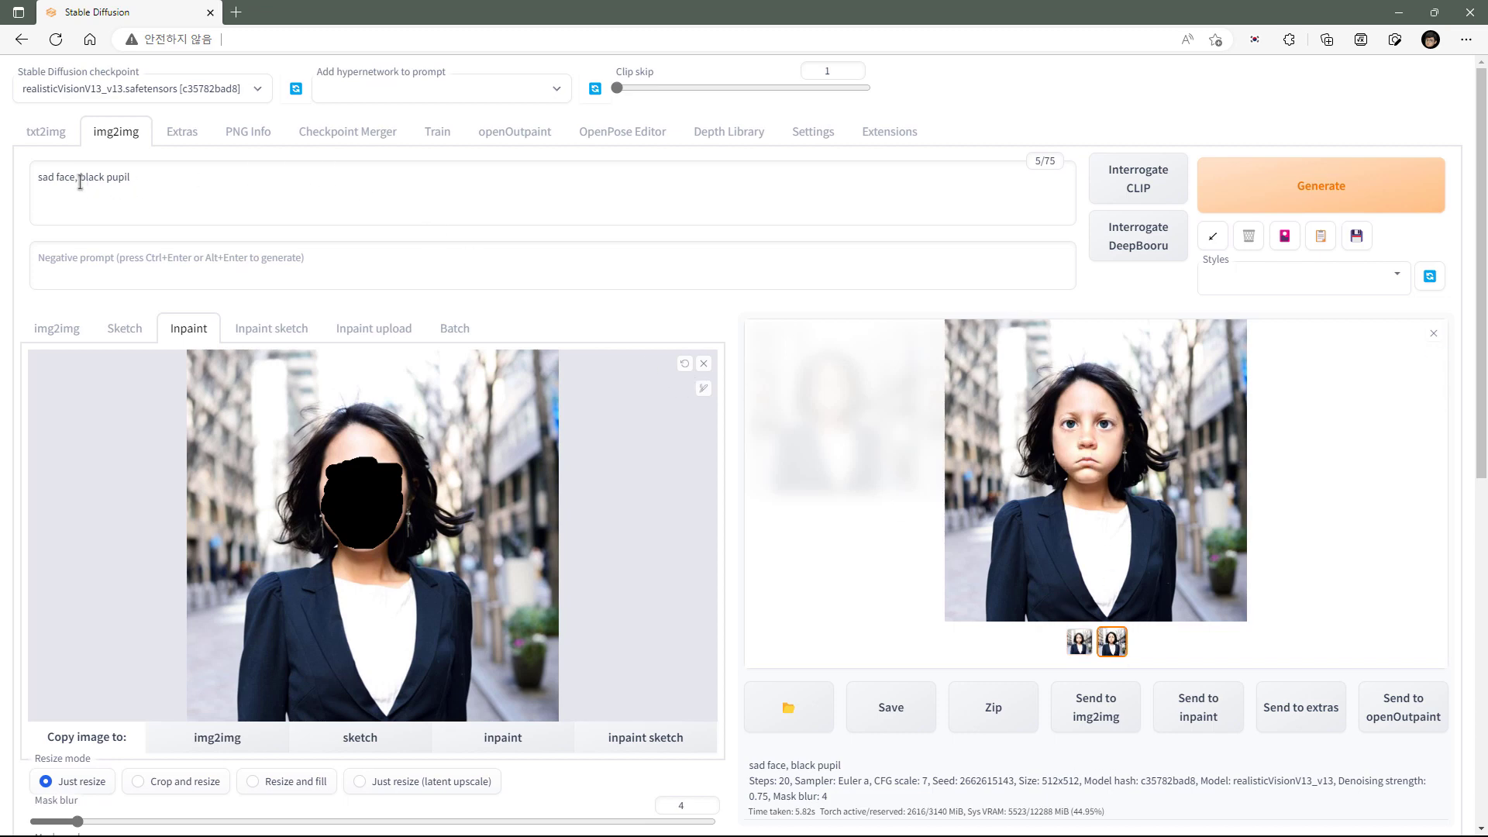
Extend the prompt with "small eyes" after "black pupil" and regenerate the masked face
left_click(134, 182)
type(", ")
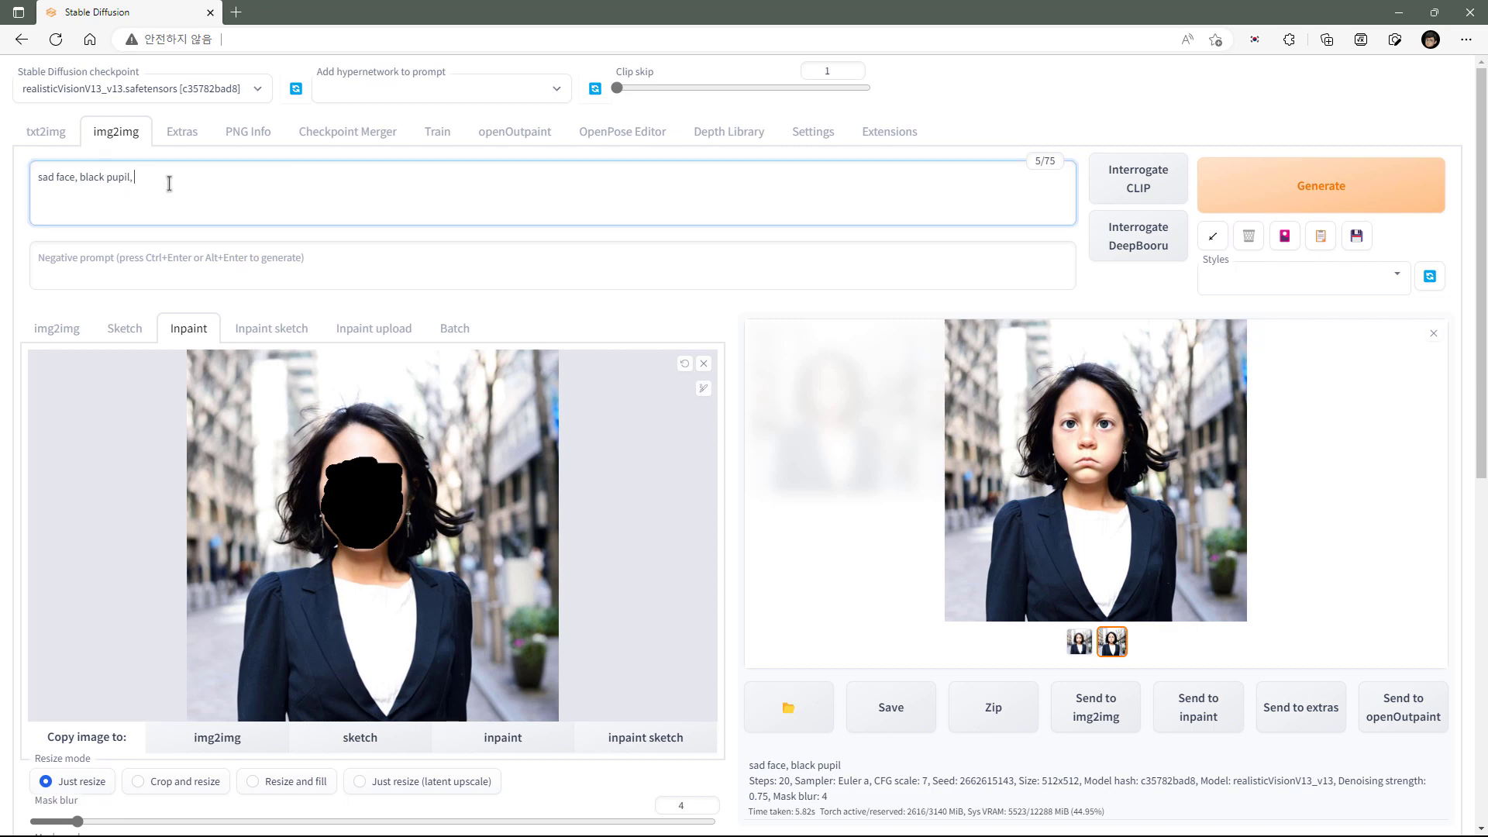
type("small eyes")
left_click(1305, 199)
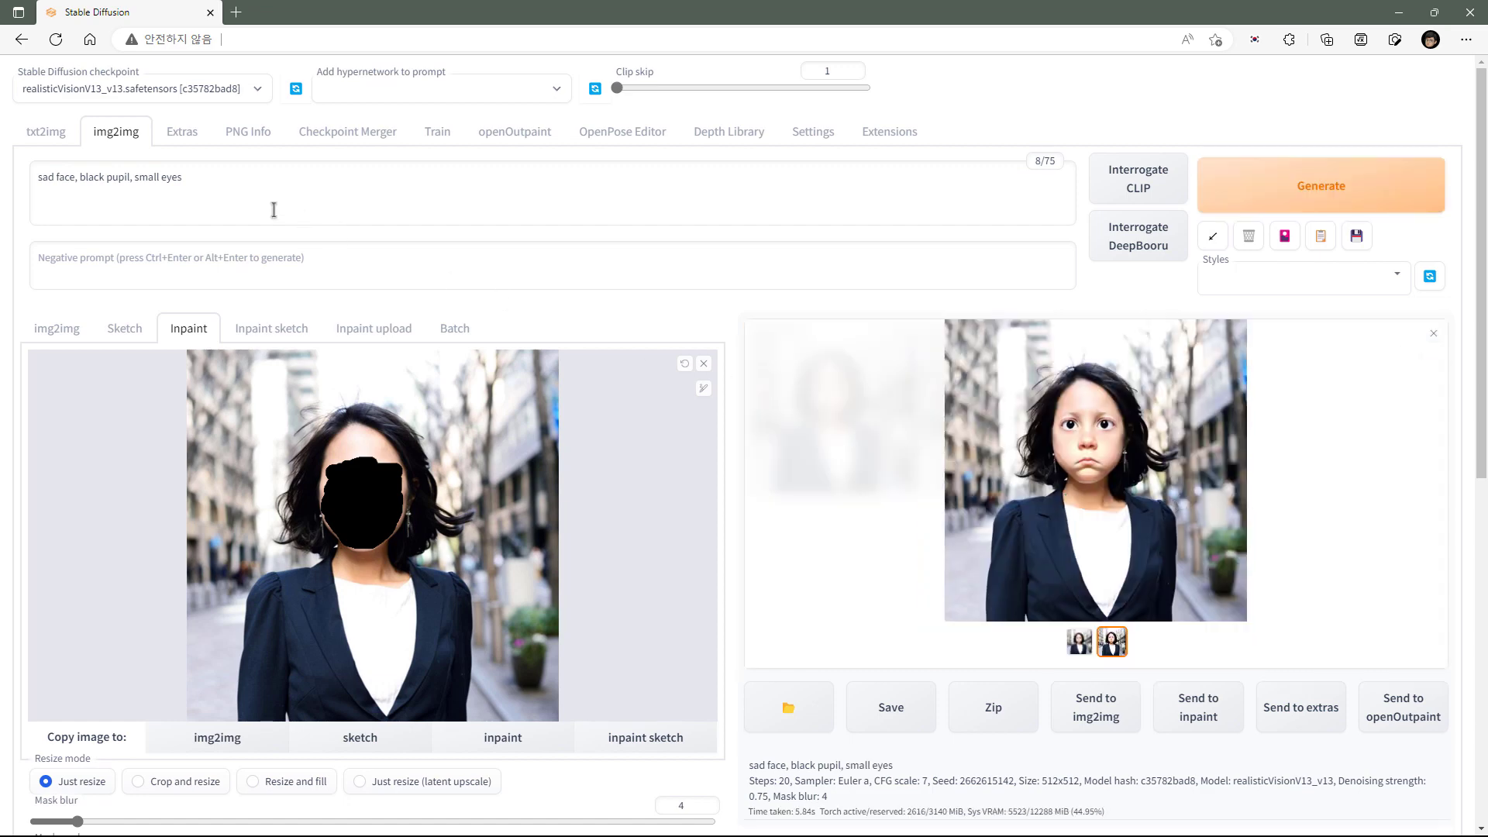
Remove "black pupil, small eyes" from the prompt and regenerate the face with only "sad face,"
left_click_drag(80, 176, 332, 183)
key("BackSpace")
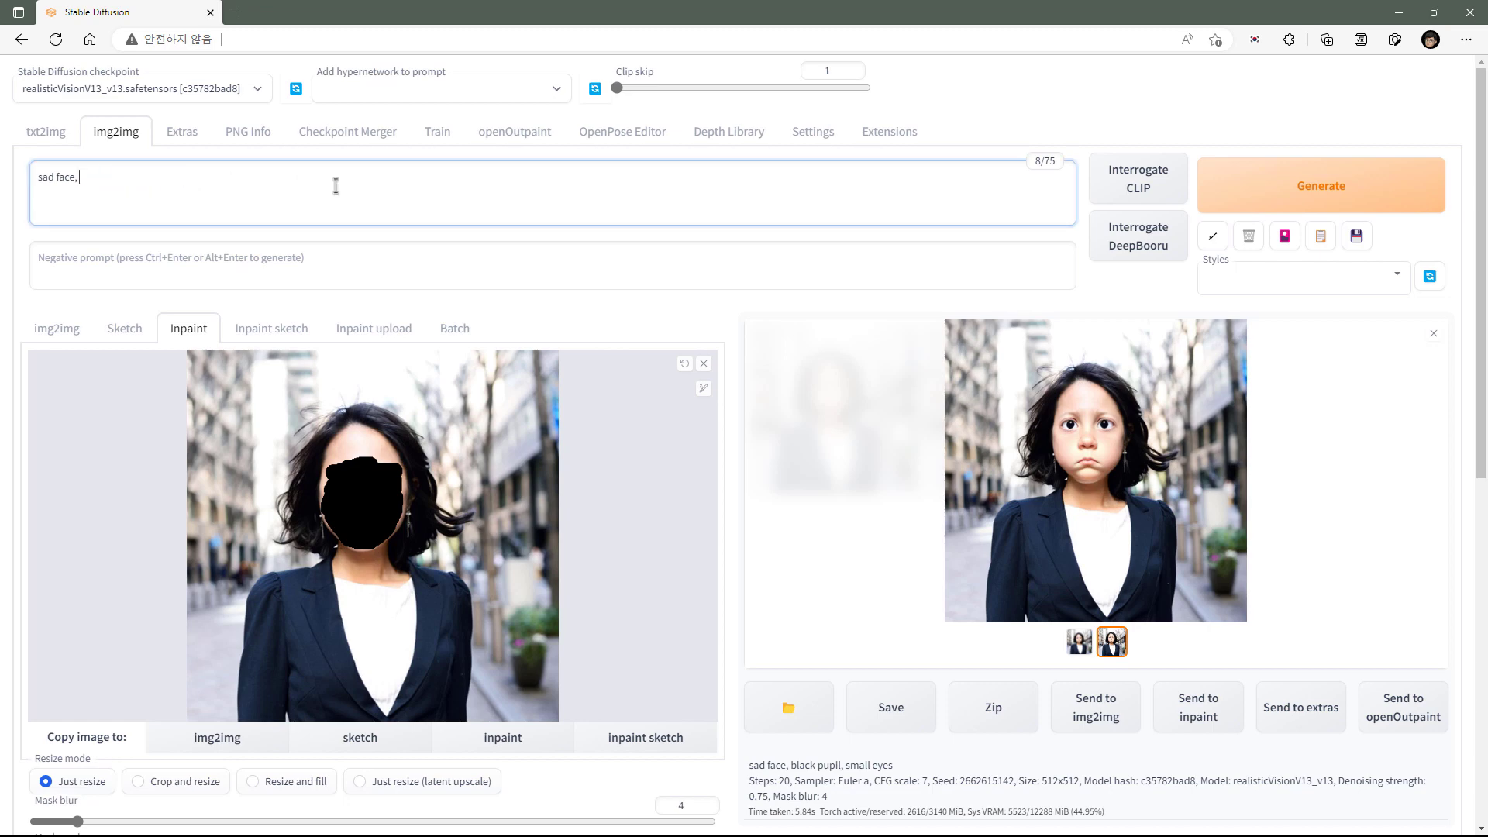
left_click(1275, 208)
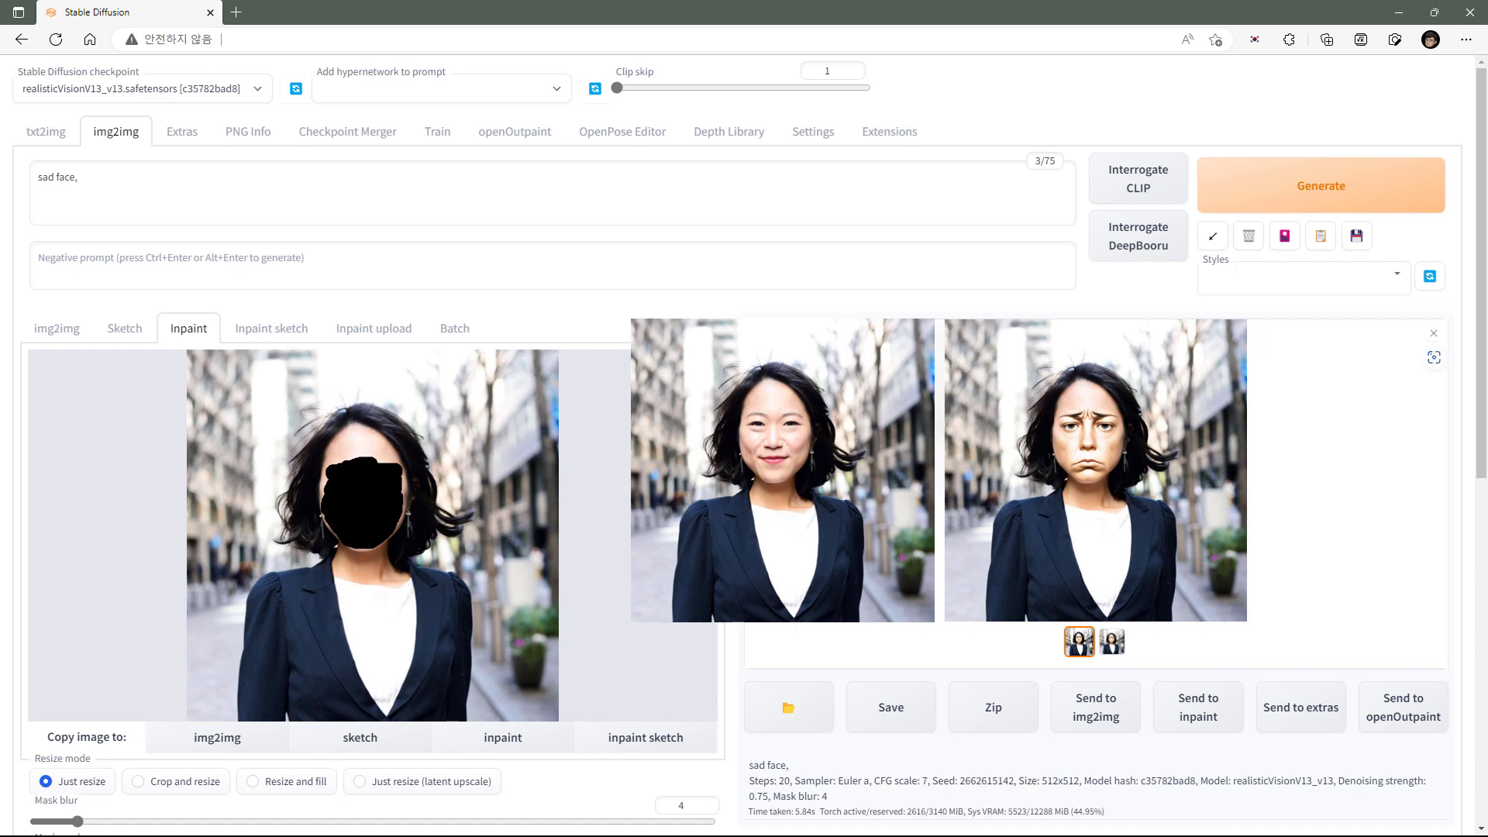
Lower the denoising strength to 0.4 for the inpainting
scroll(831, 546, "down", 7)
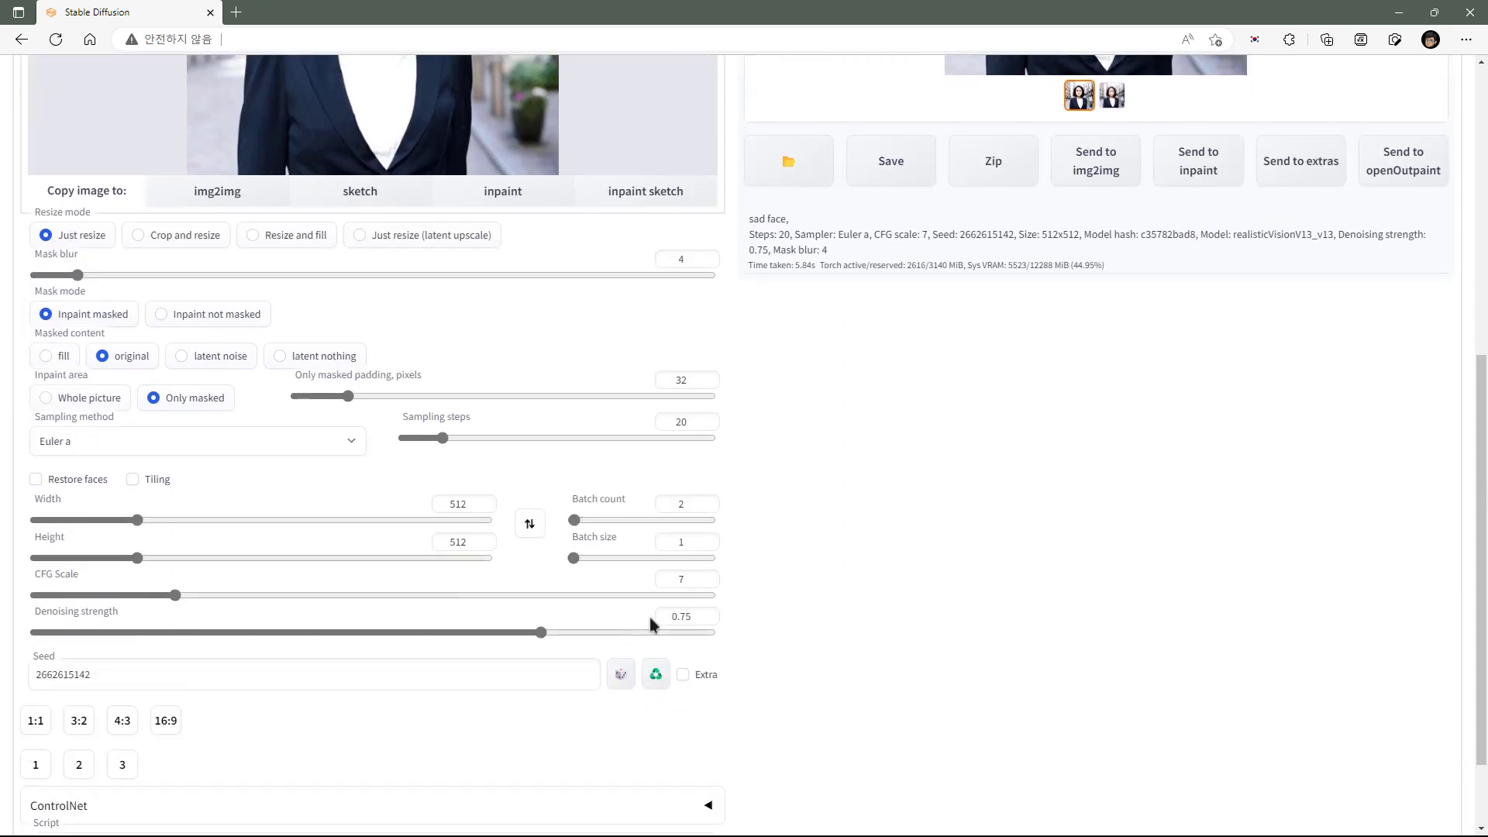
scroll(686, 618, "up", 5)
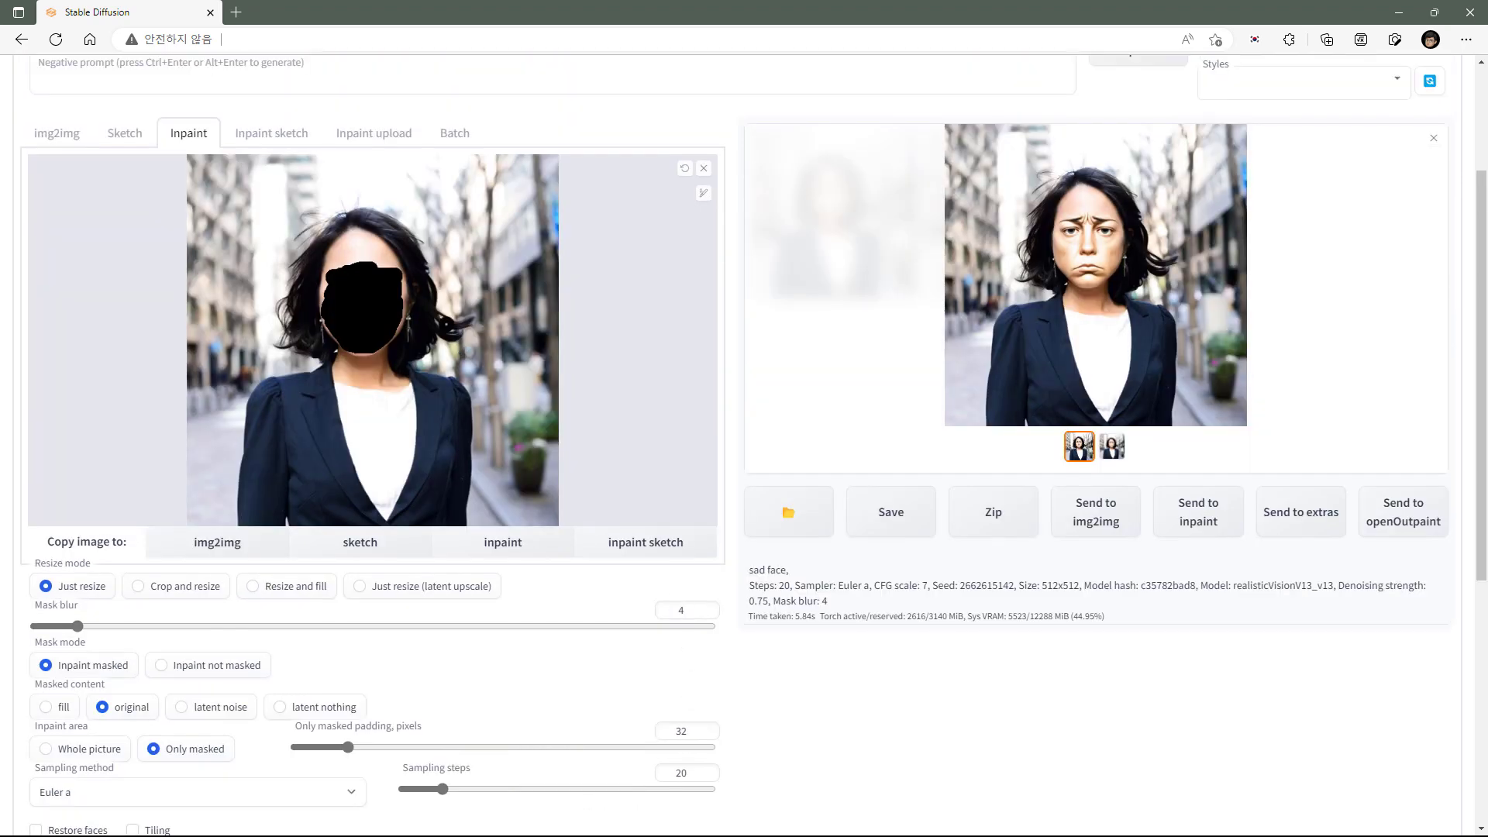
scroll(529, 593, "down", 5)
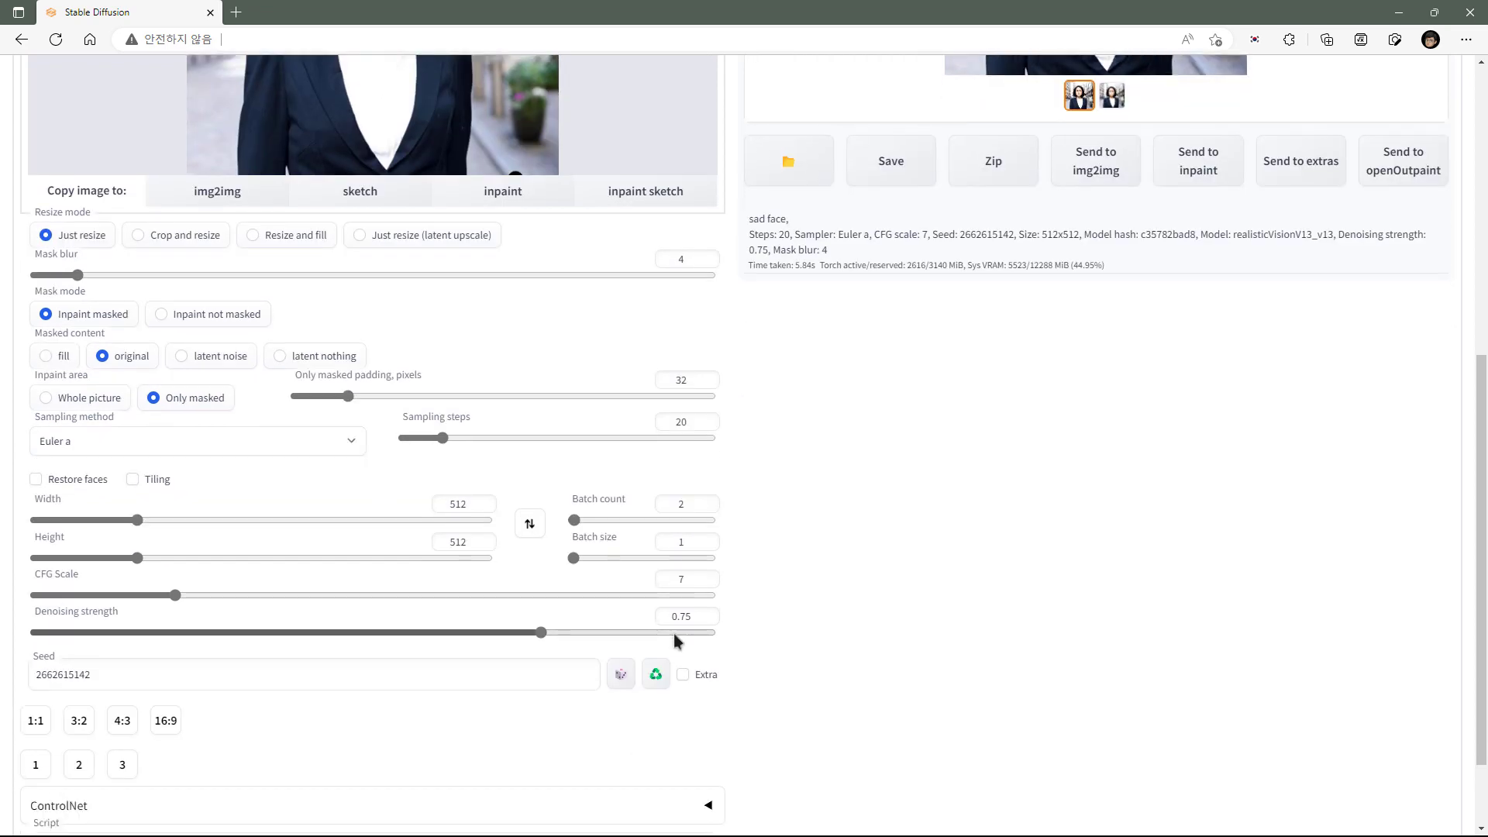
scroll(673, 634, "up", 2)
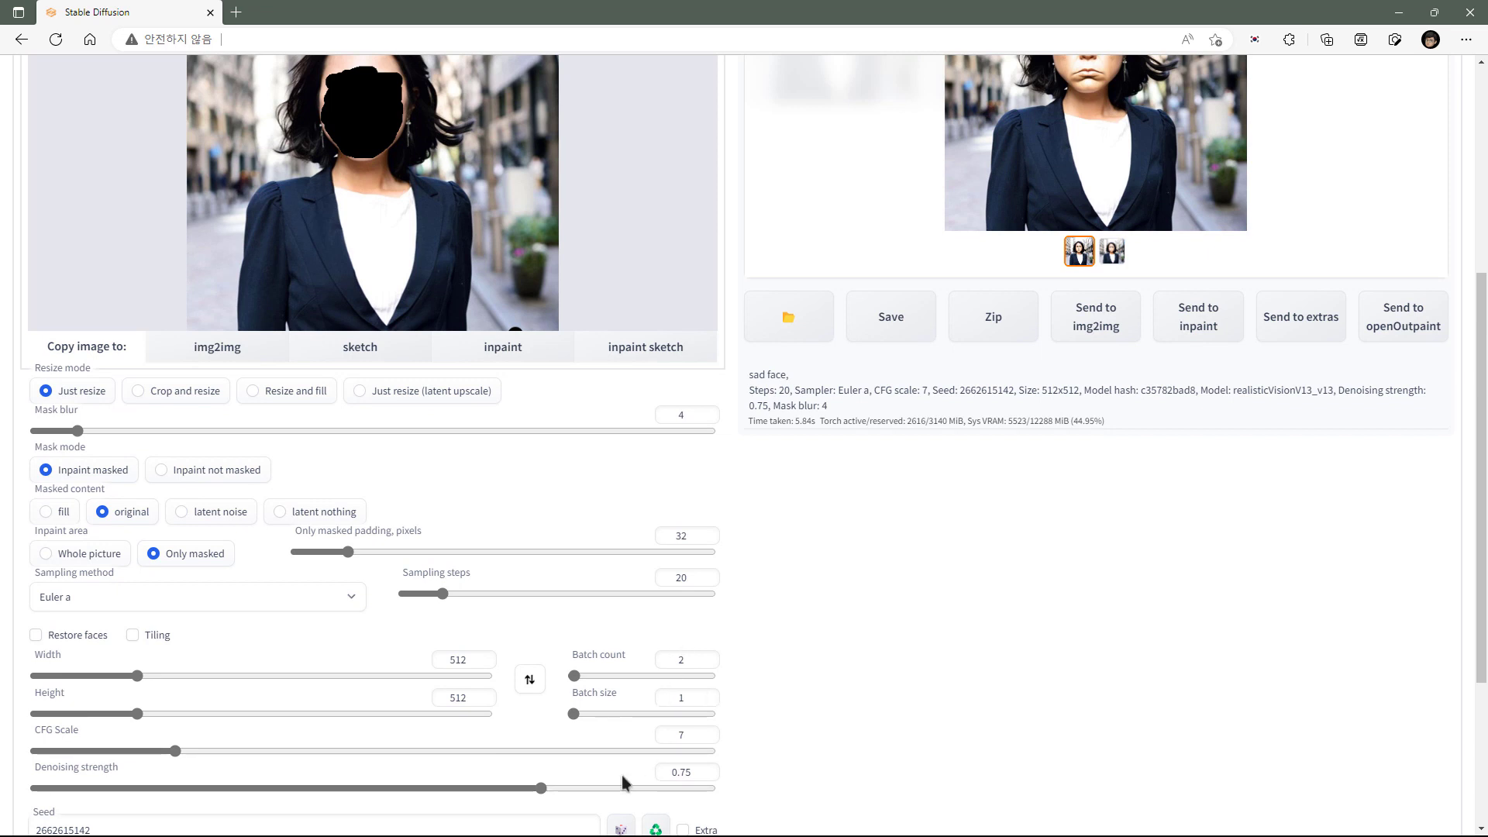
scroll(605, 732, "up", 2)
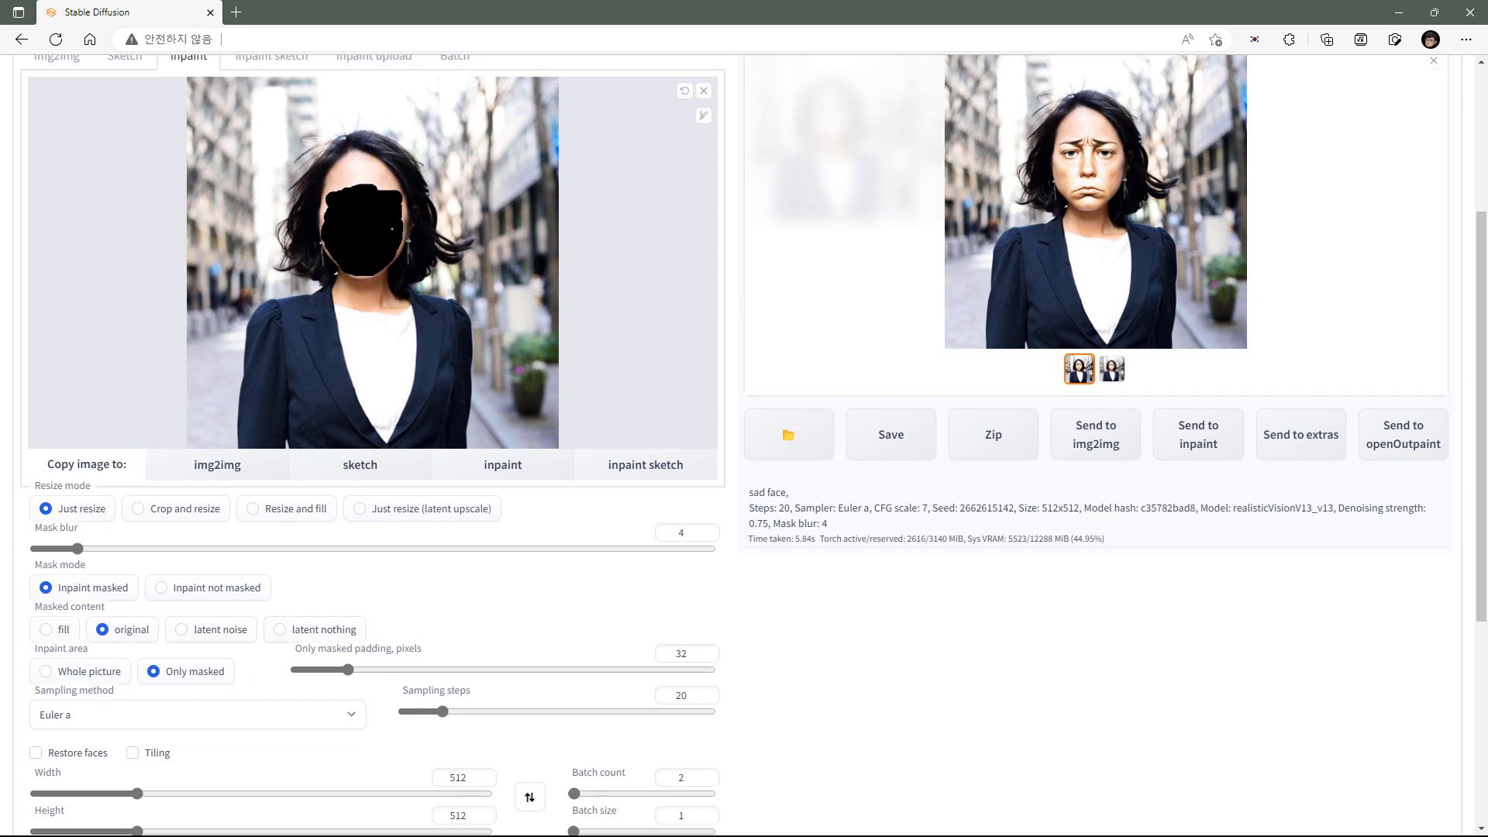
scroll(423, 632, "down", 3)
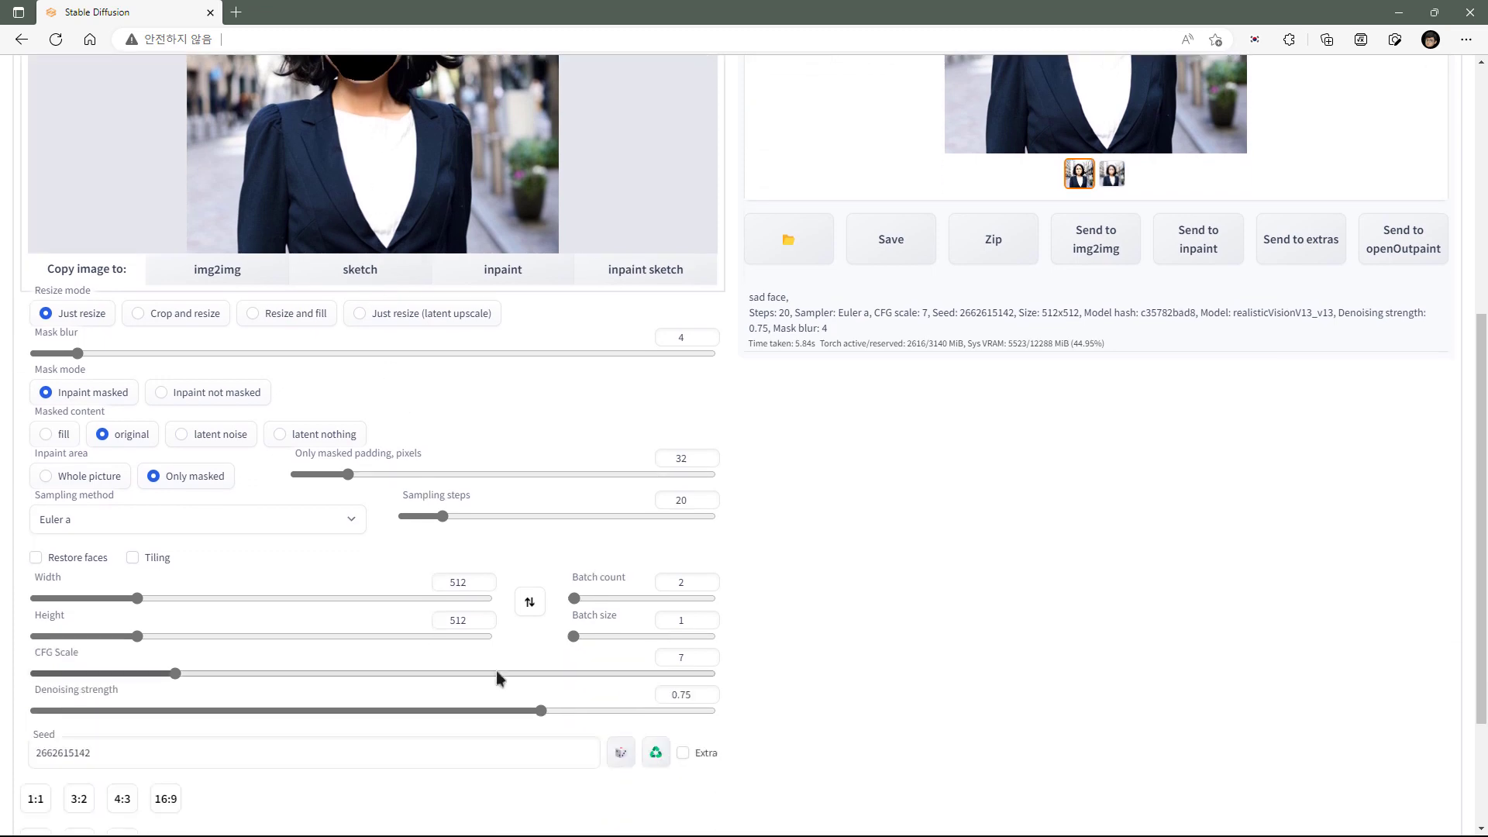
left_click_drag(542, 710, 325, 710)
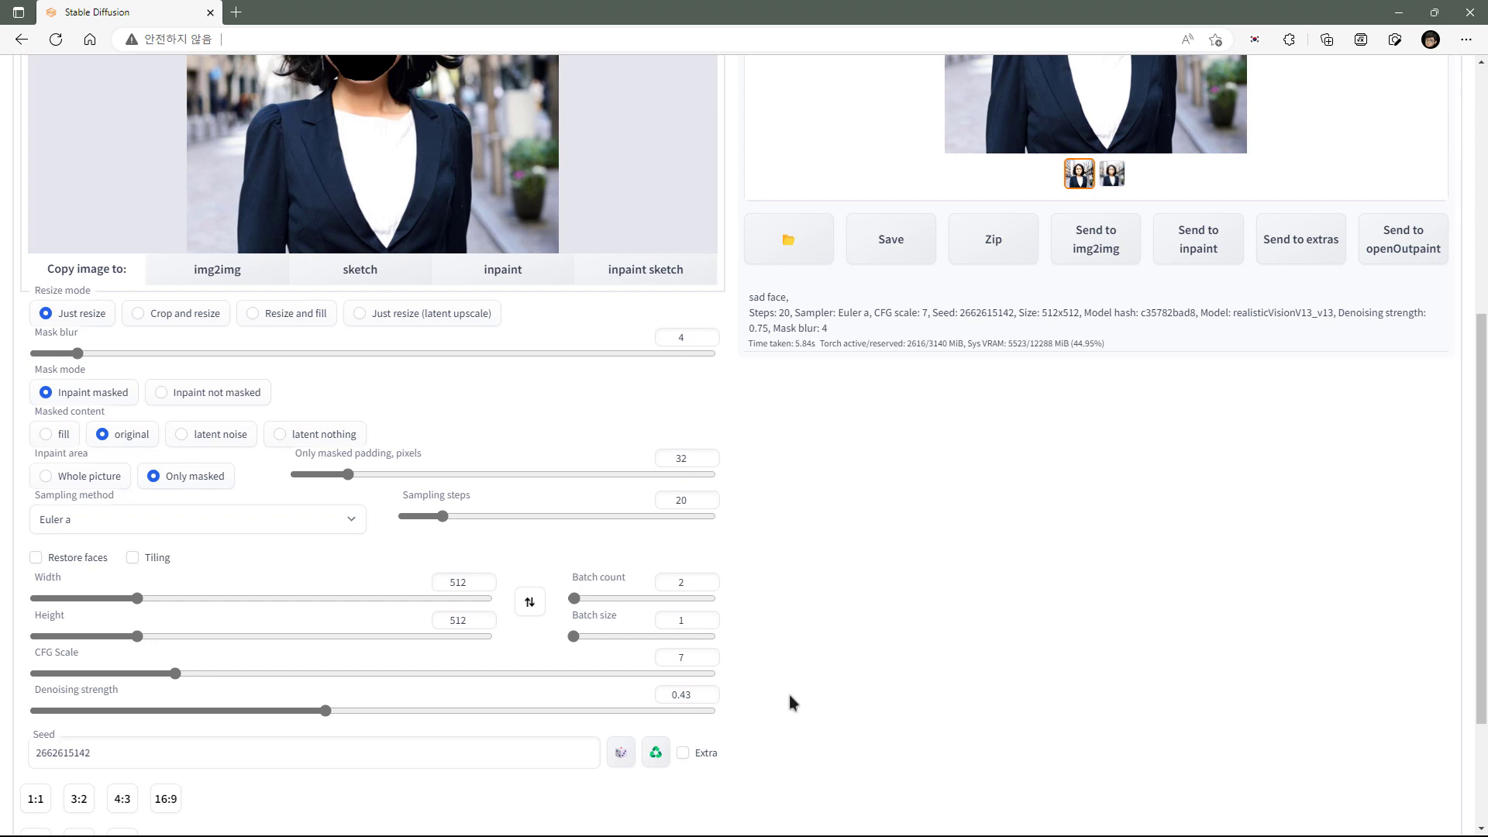
left_click_drag(600, 707, 305, 710)
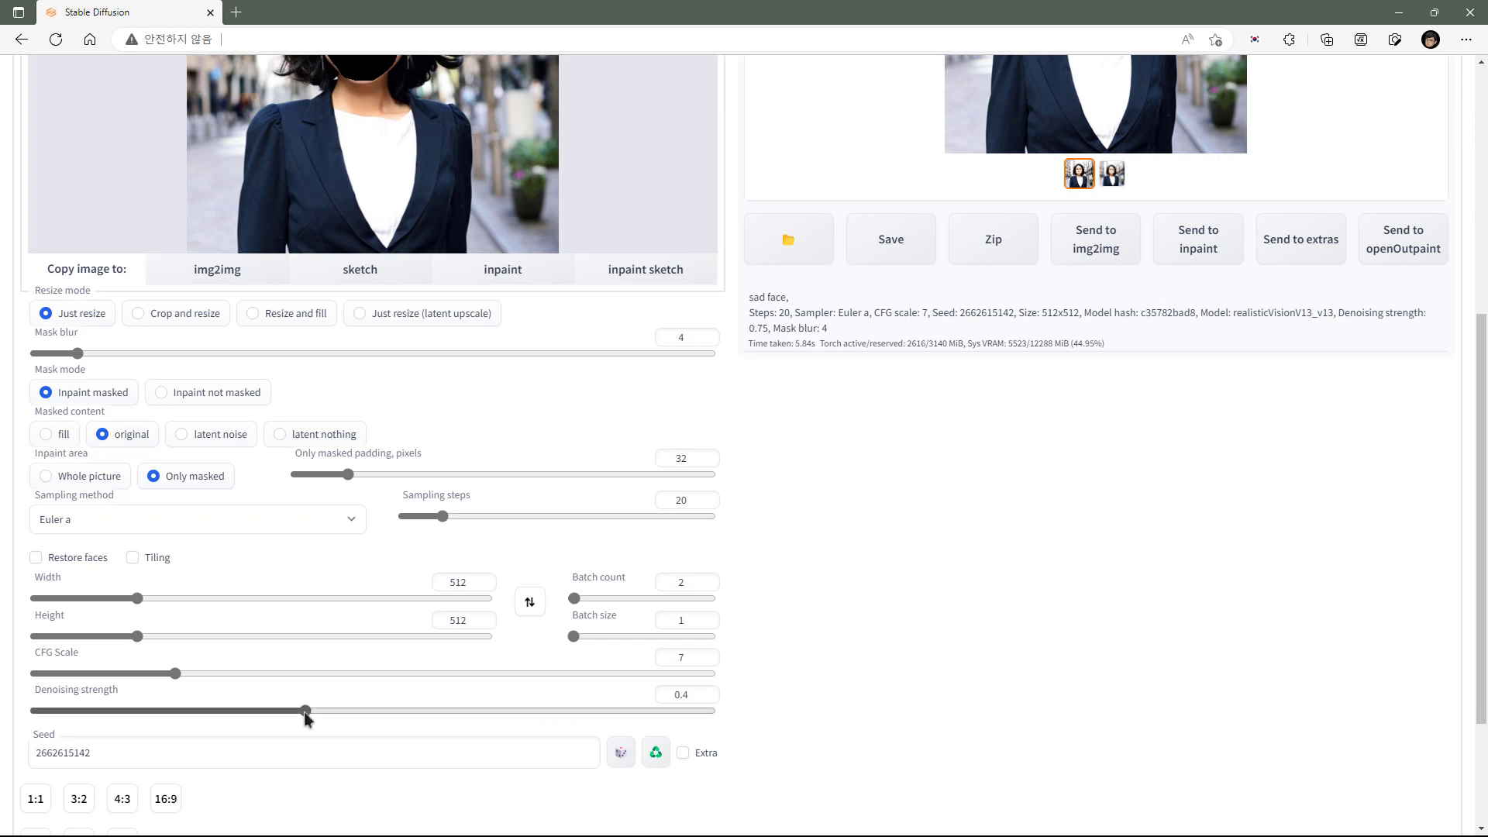
Generate the sad-face images at the reduced denoising strength and display the second result
scroll(884, 682, "up", 5)
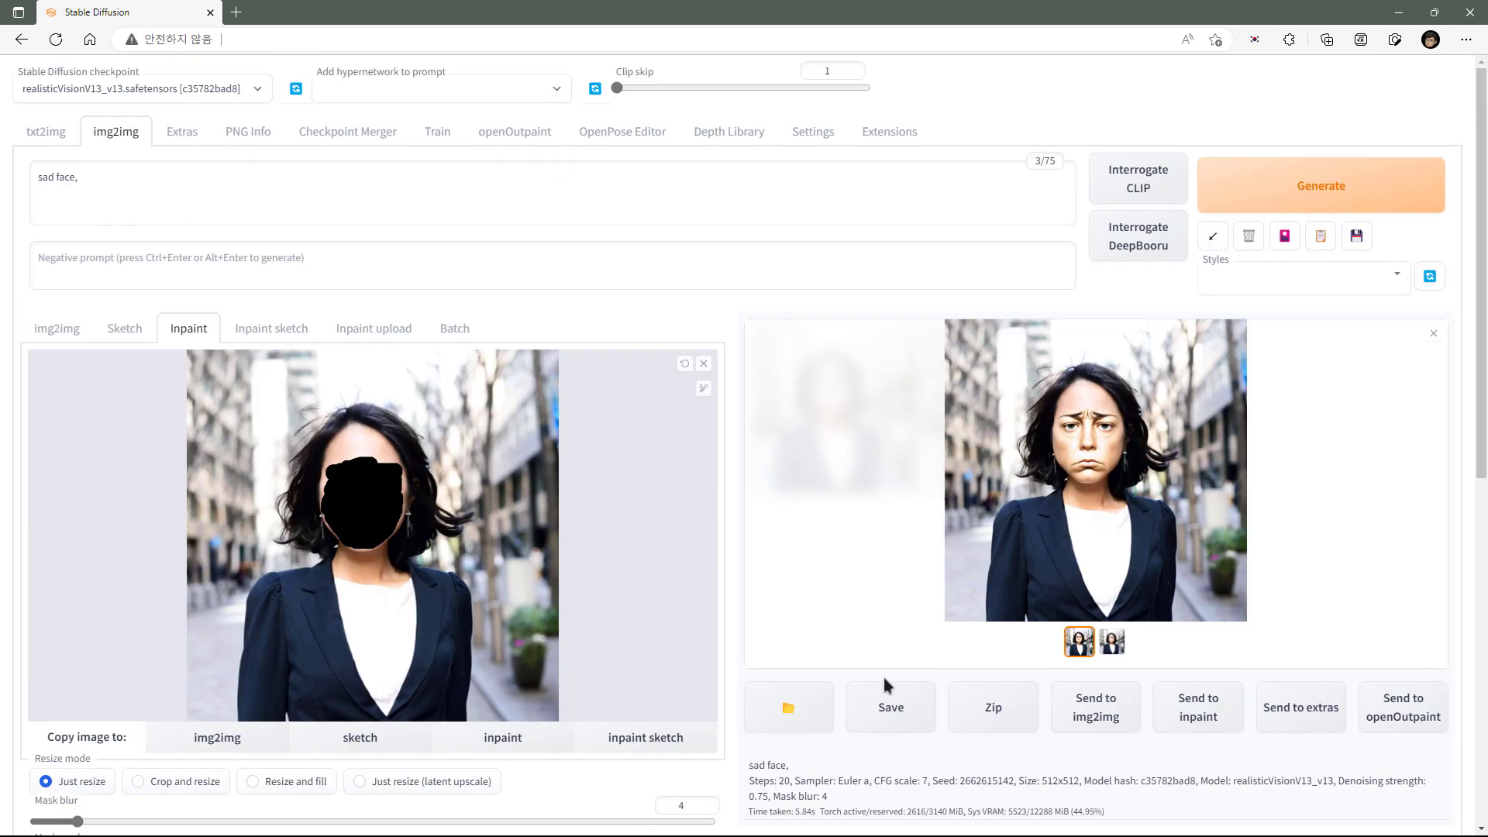
left_click(1339, 191)
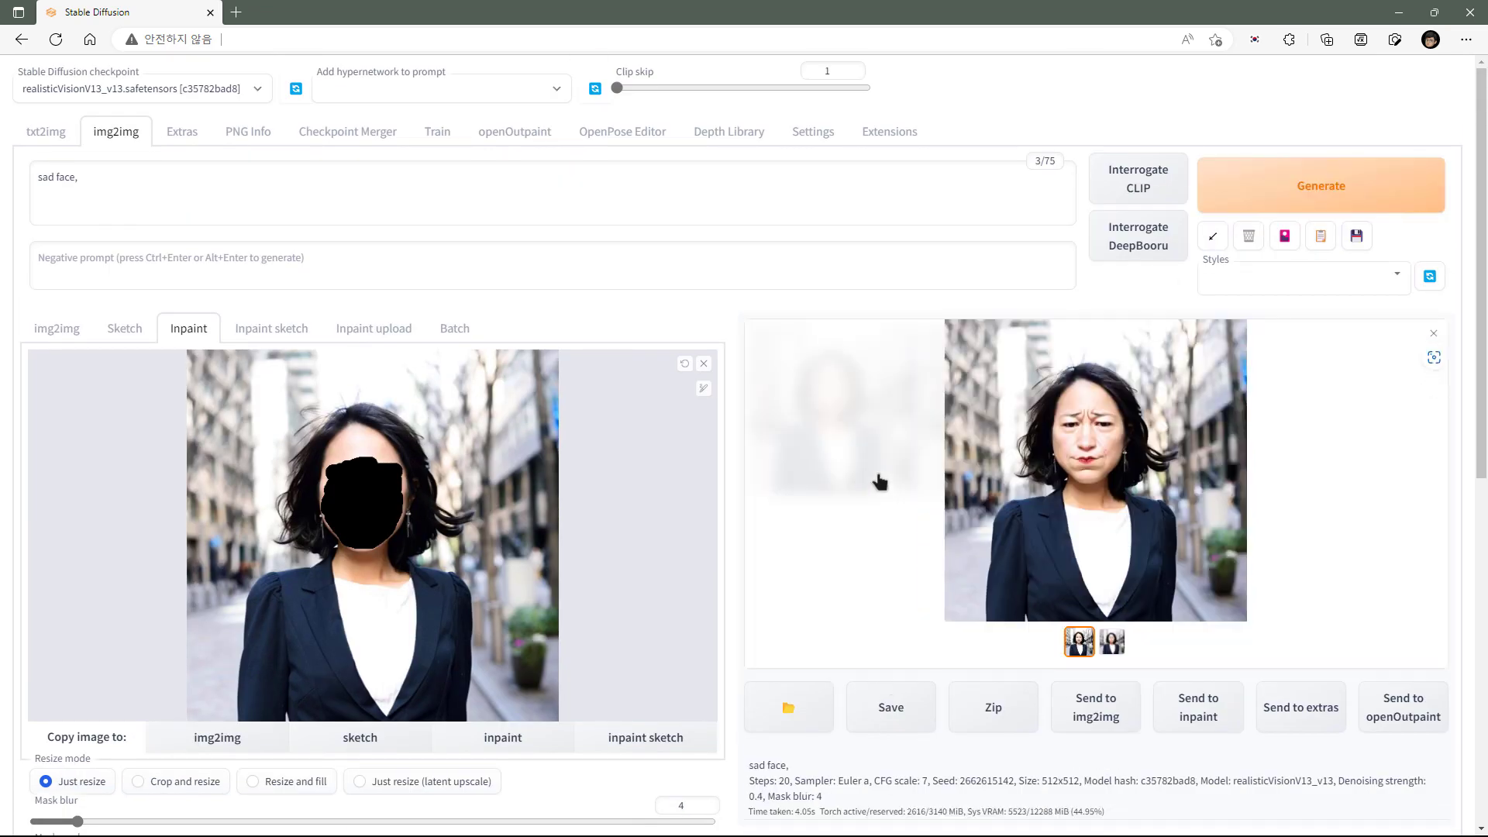
left_click(1114, 645)
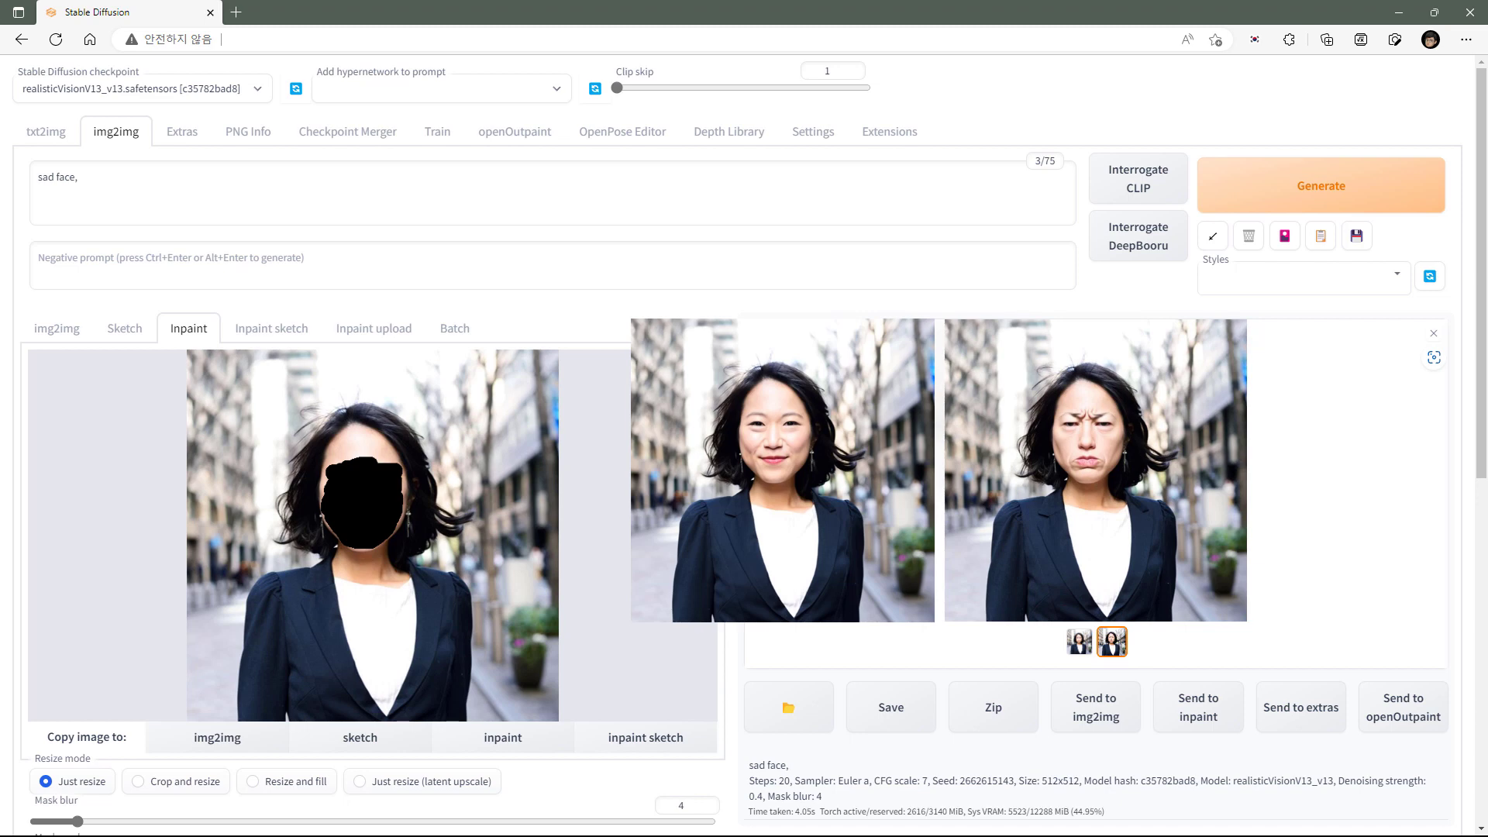
Set the denoising strength to 0.16 and regenerate the sad-face images
scroll(886, 525, "down", 6)
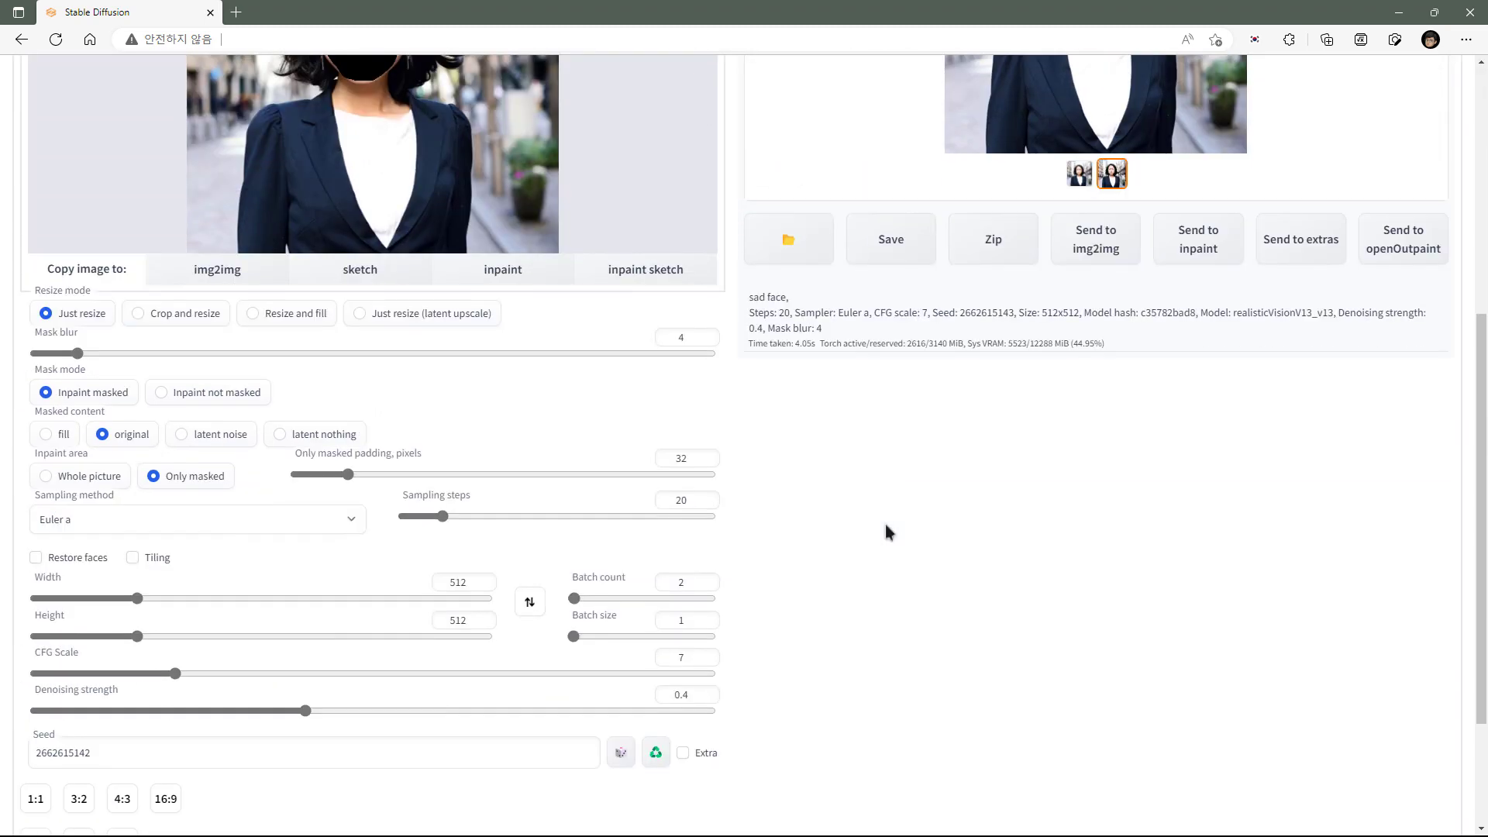
left_click(146, 709)
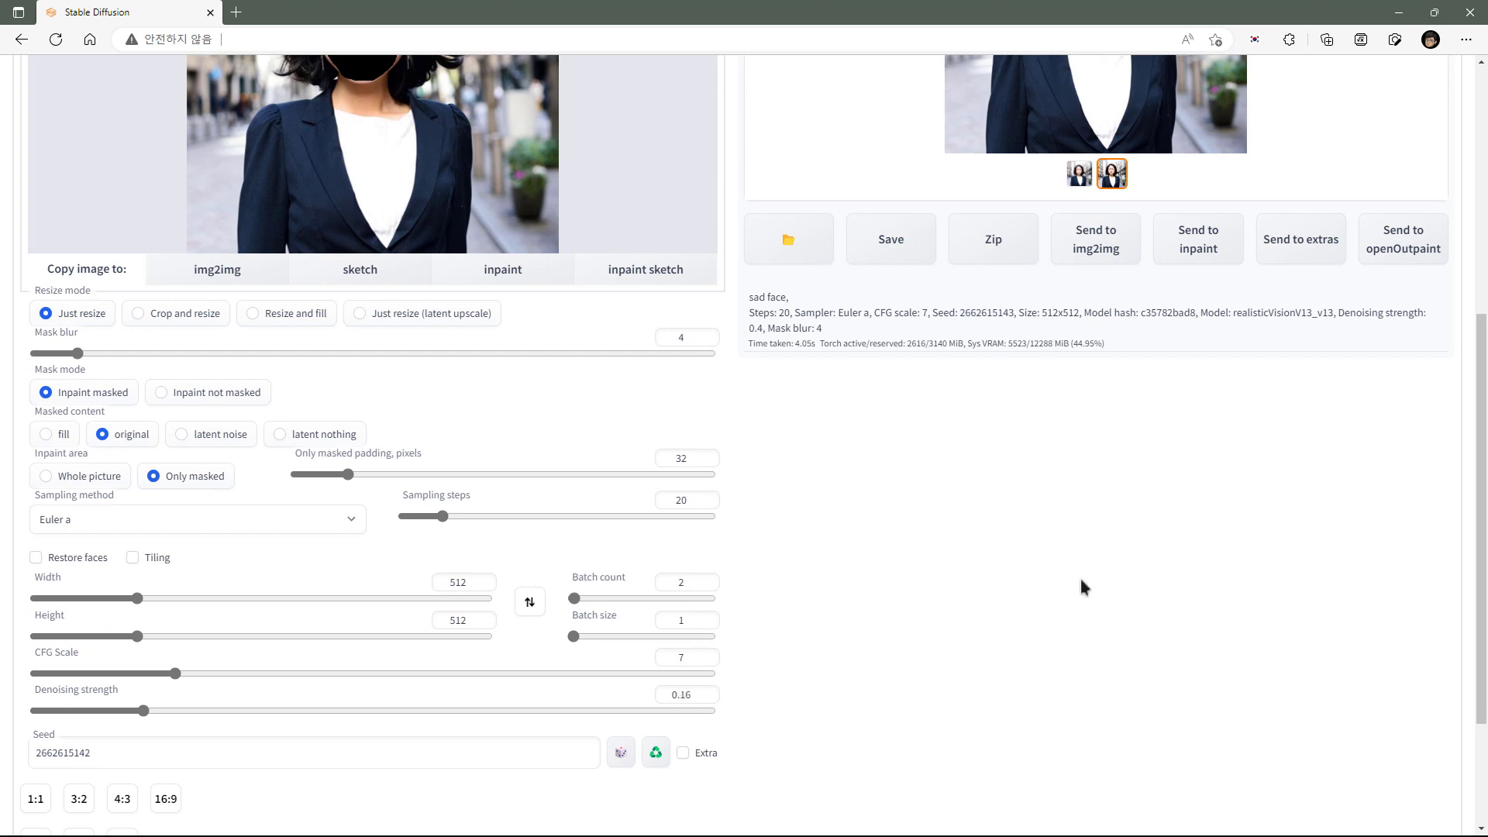
scroll(1081, 579, "up", 6)
left_click(1276, 192)
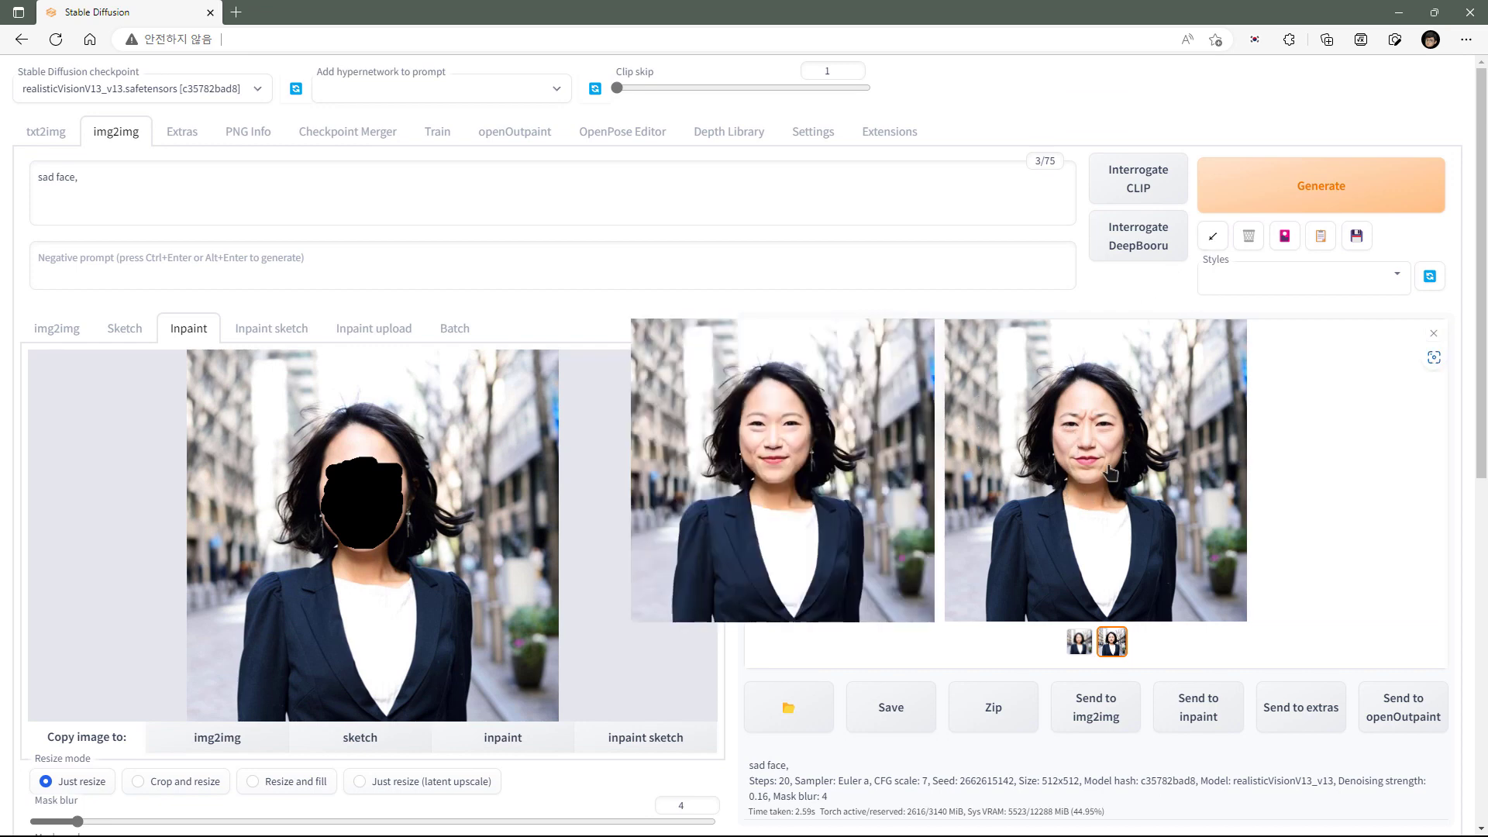
Compare the first and second generated images, ending on the first
left_click(1078, 641)
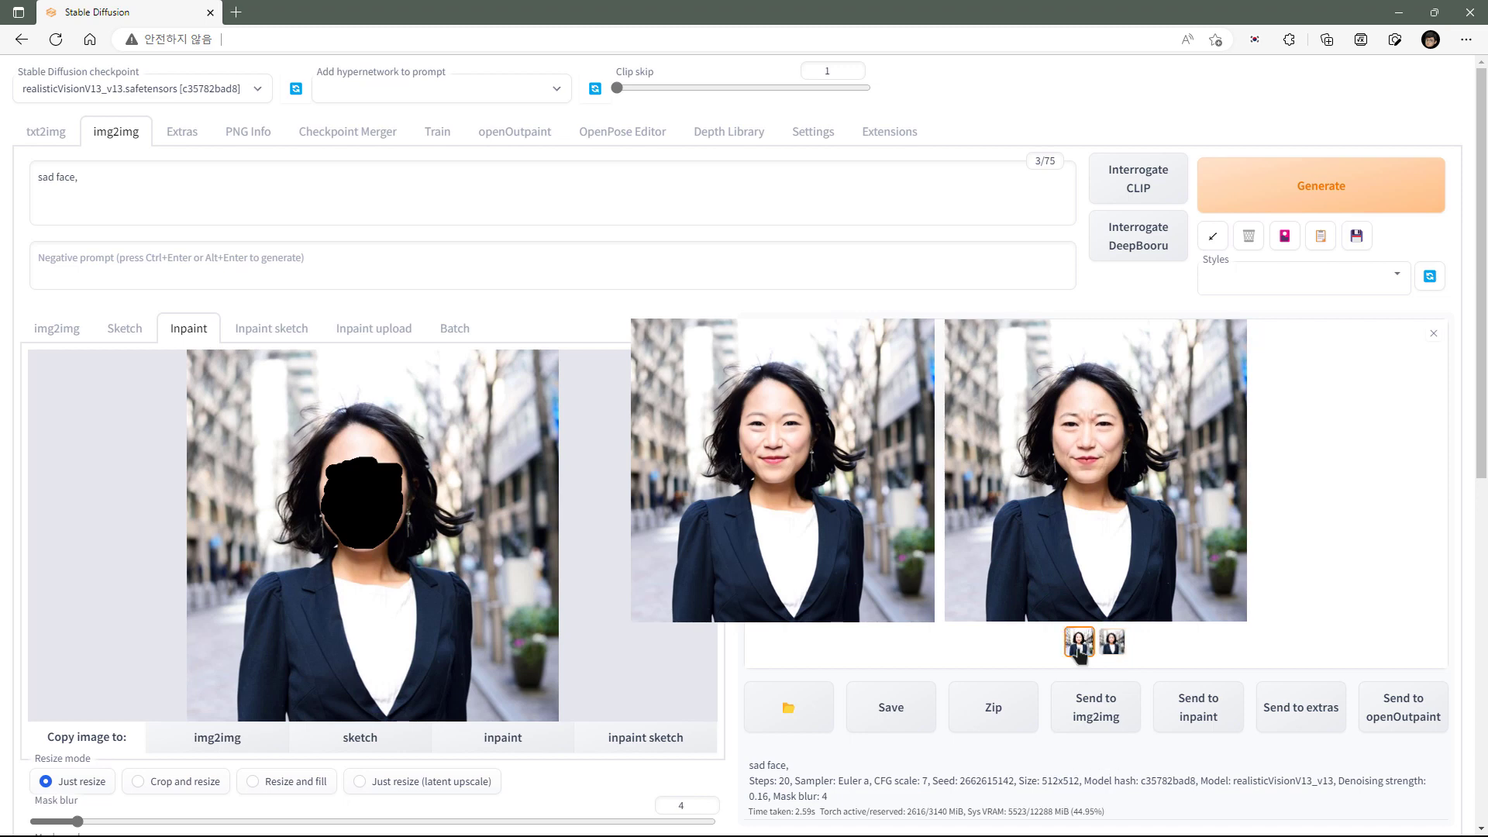
left_click(1113, 645)
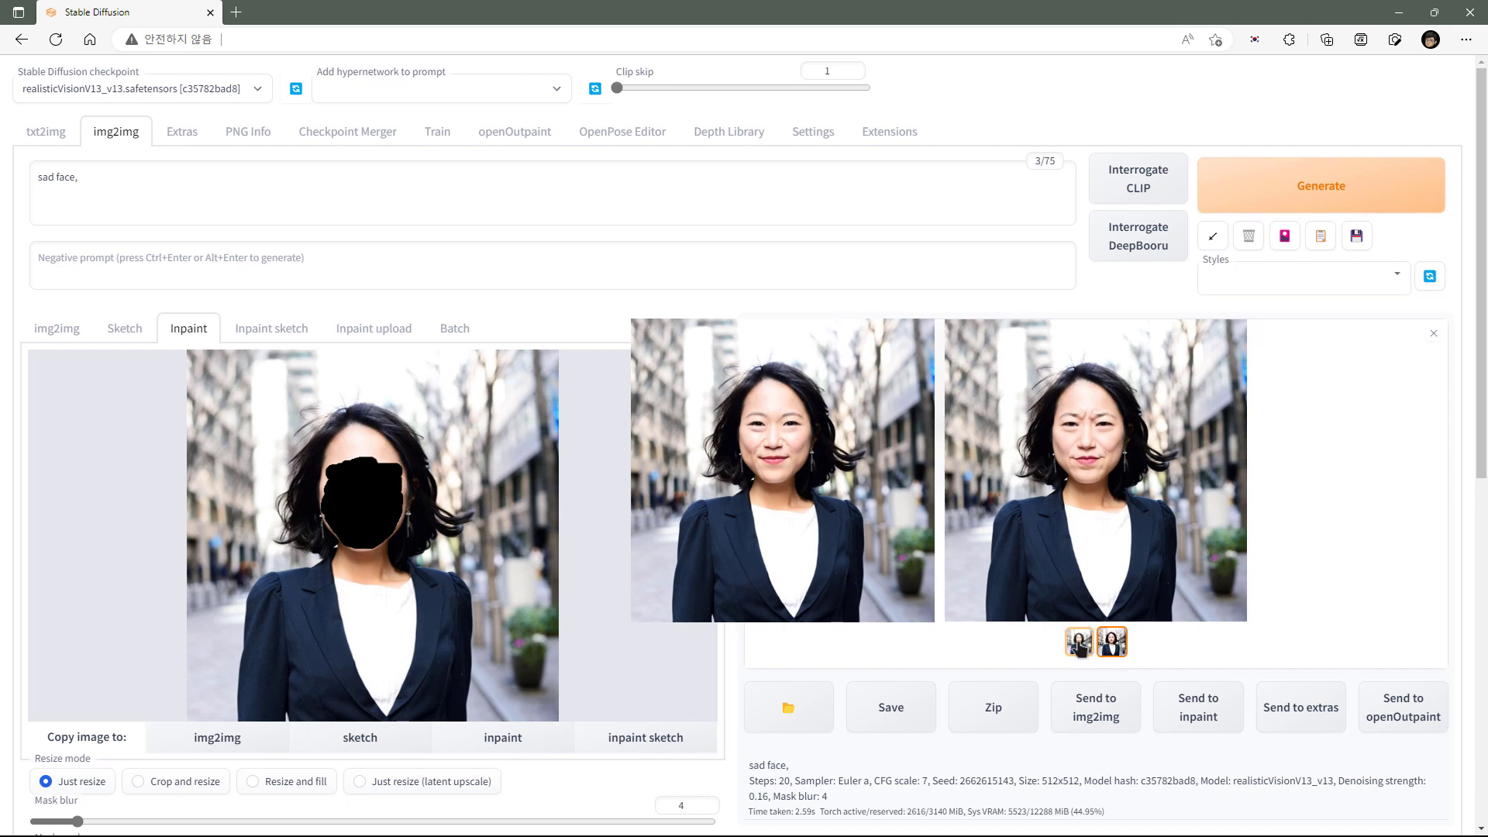
left_click(1079, 641)
Replace the prompt with "laughing", generate the face images and display the second result
left_click_drag(107, 172, 35, 173)
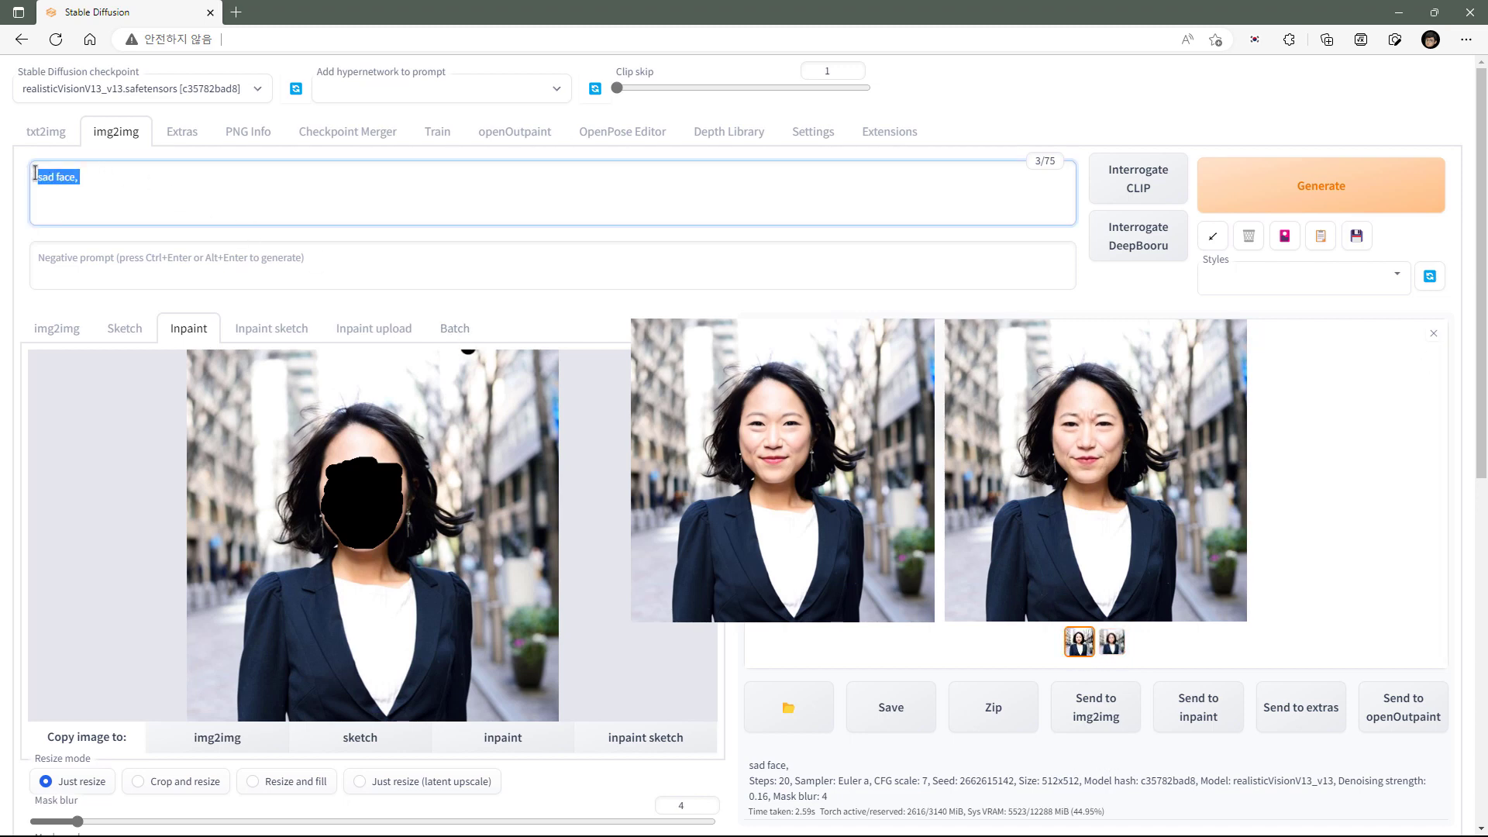
type("laughing")
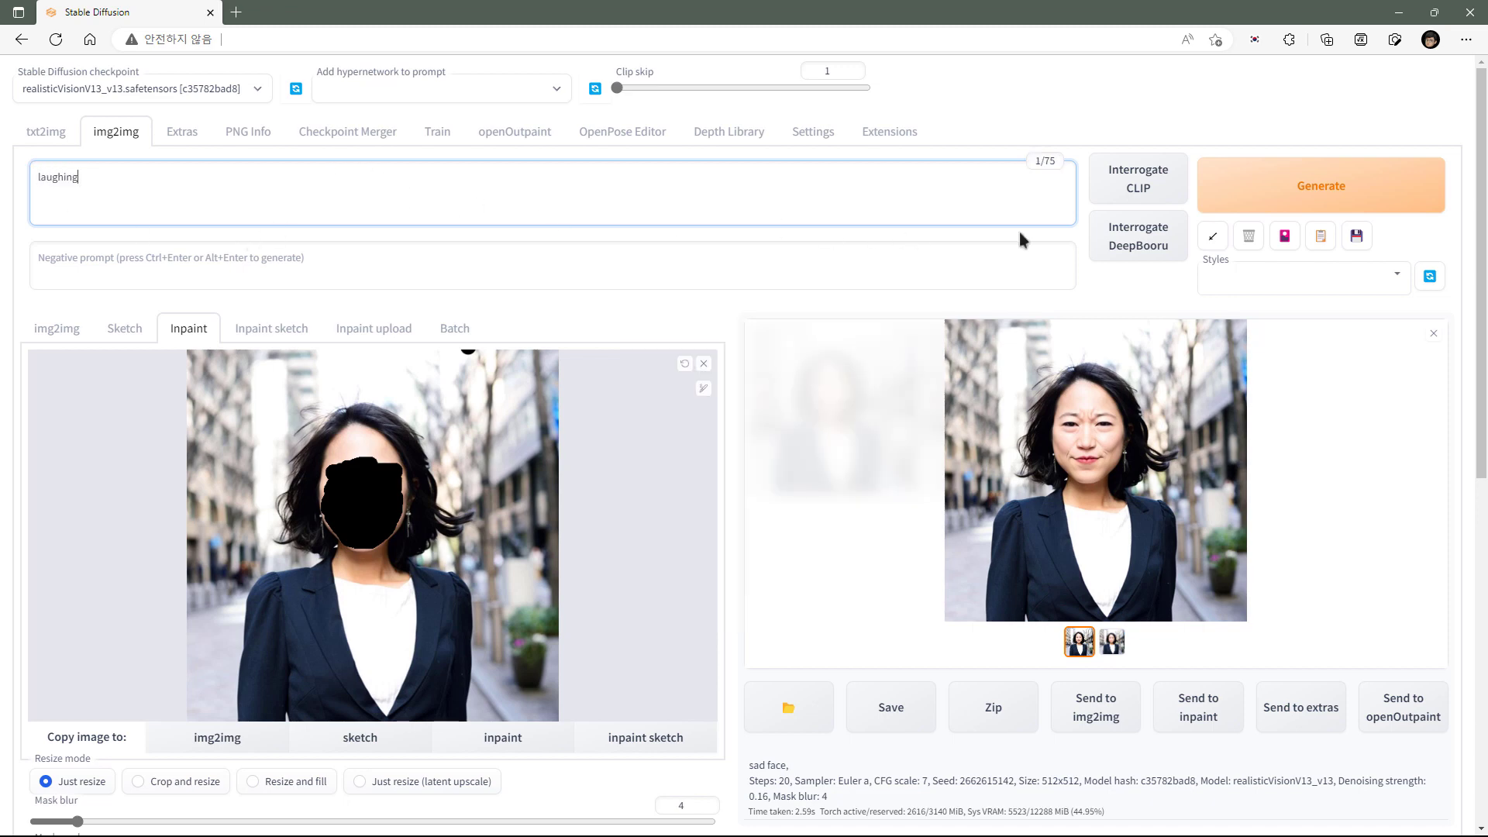
left_click(1283, 203)
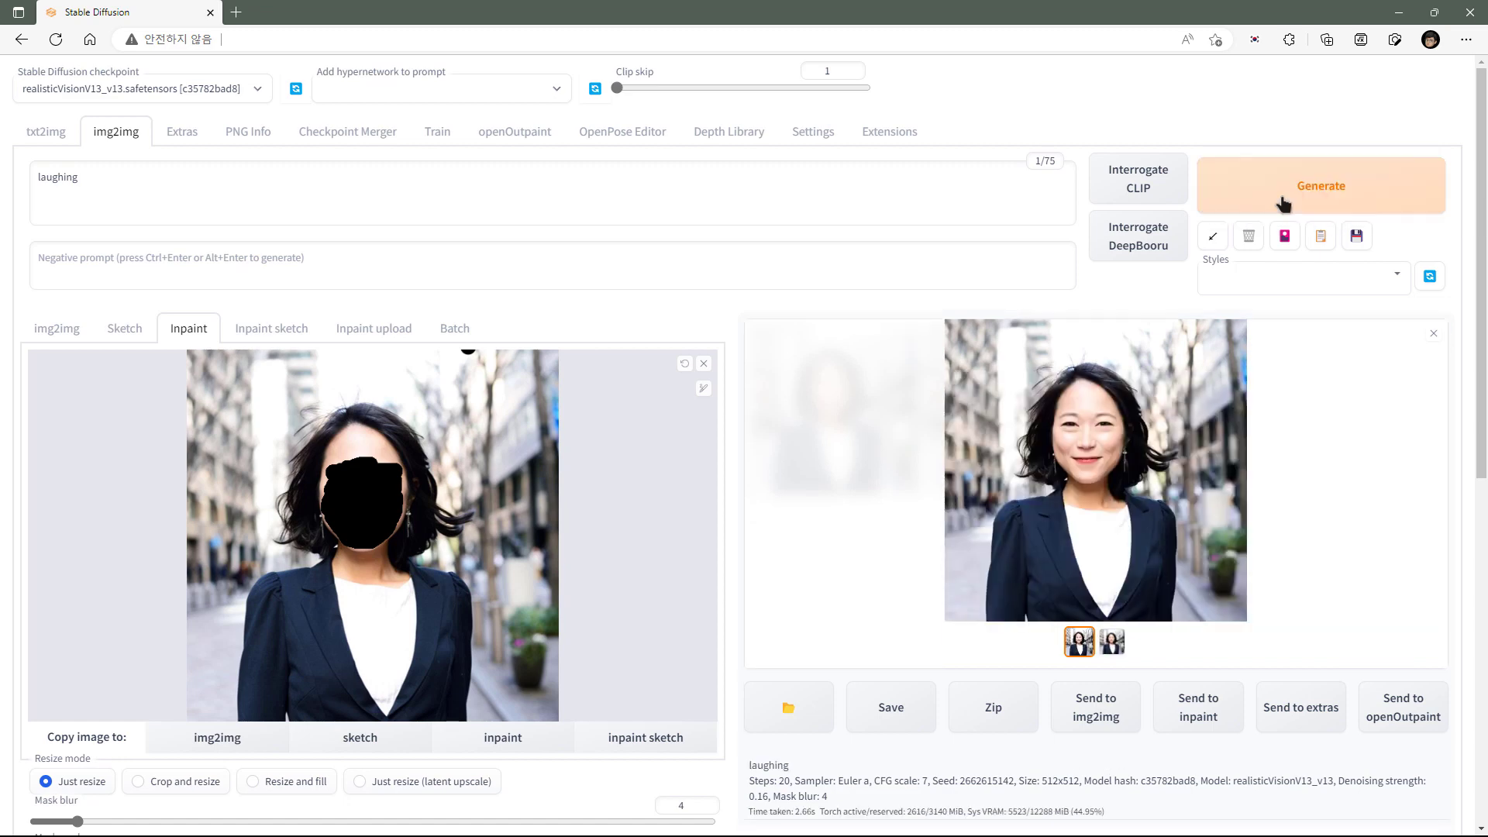
left_click(1091, 648)
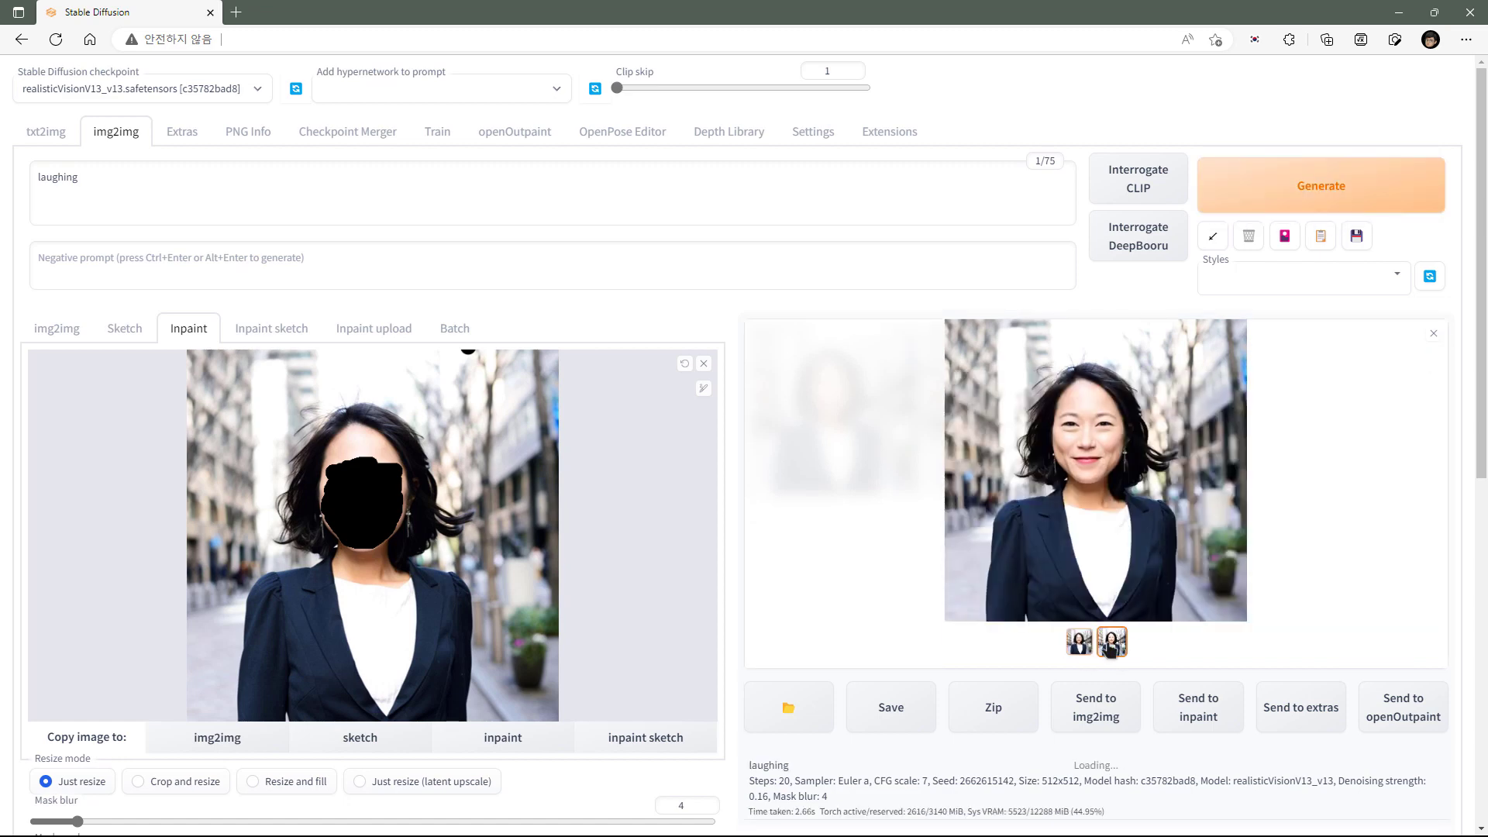
left_click(1114, 643)
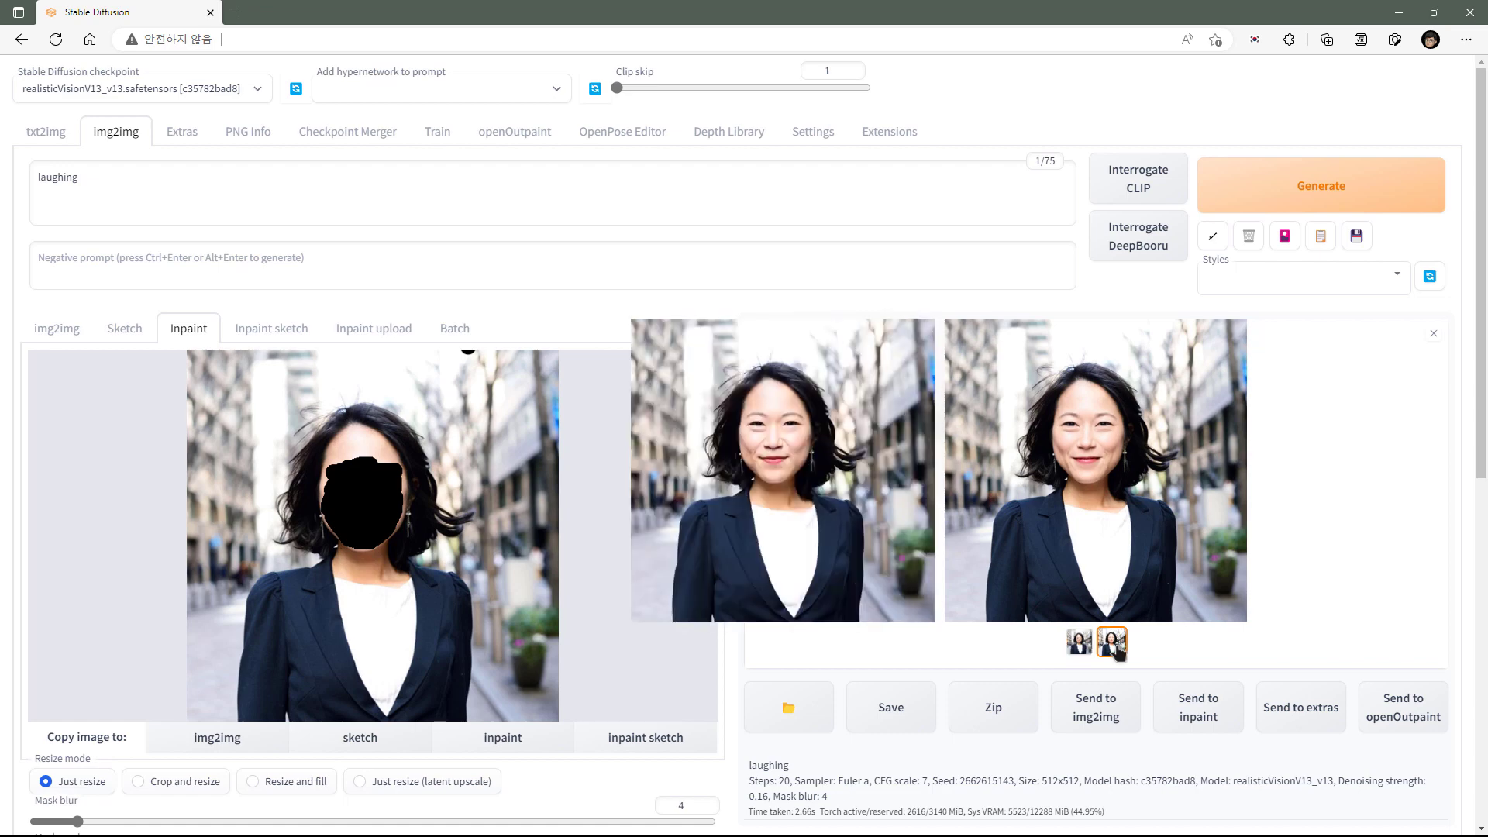
Set the denoising strength to 0.17 and the CFG scale to 8.5, and regenerate the laughing face images
scroll(1117, 652, "down", 8)
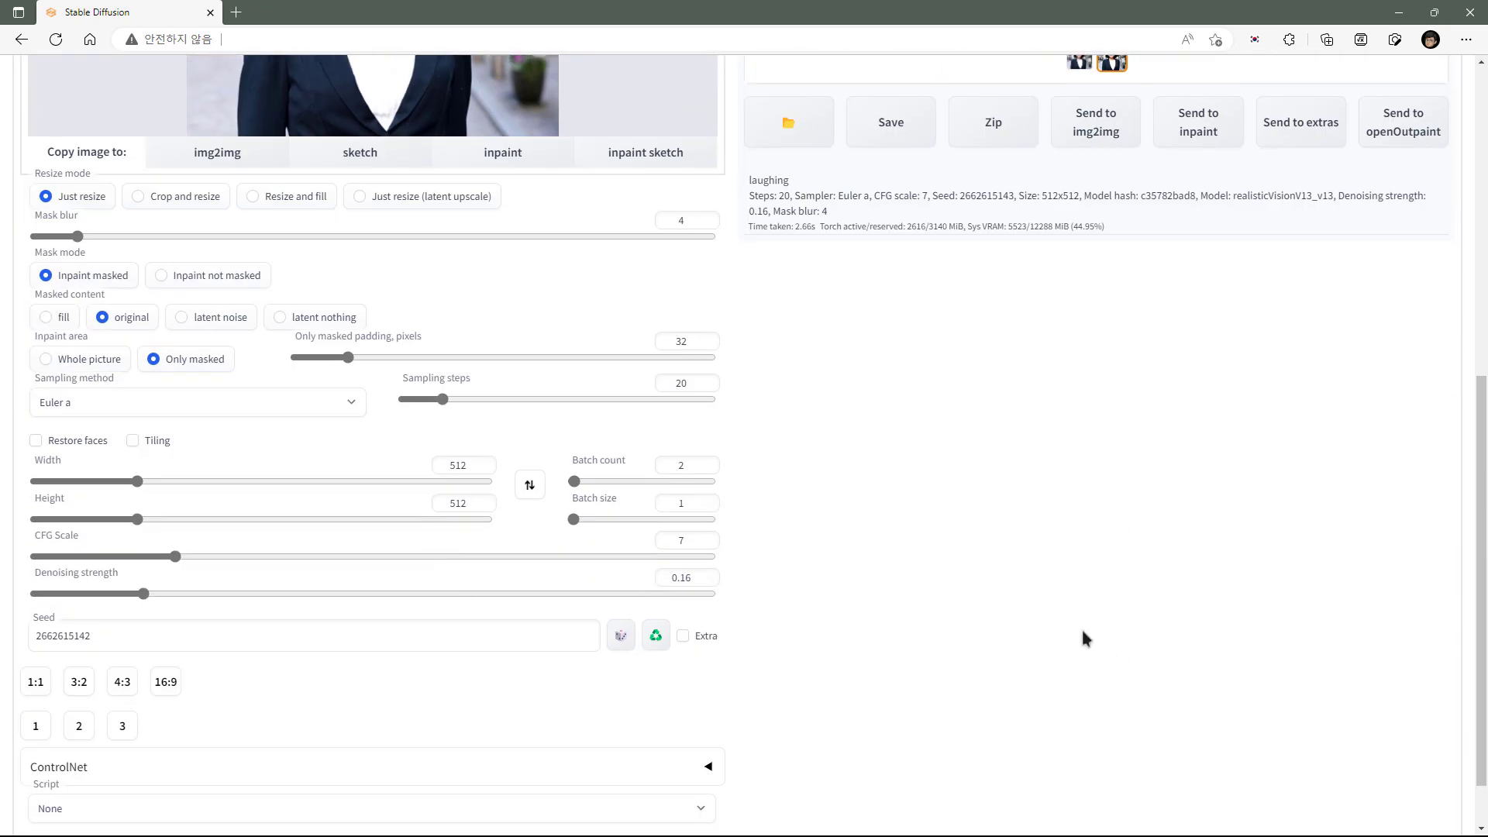
scroll(1004, 595, "down", 1)
scroll(1005, 595, "up", 1)
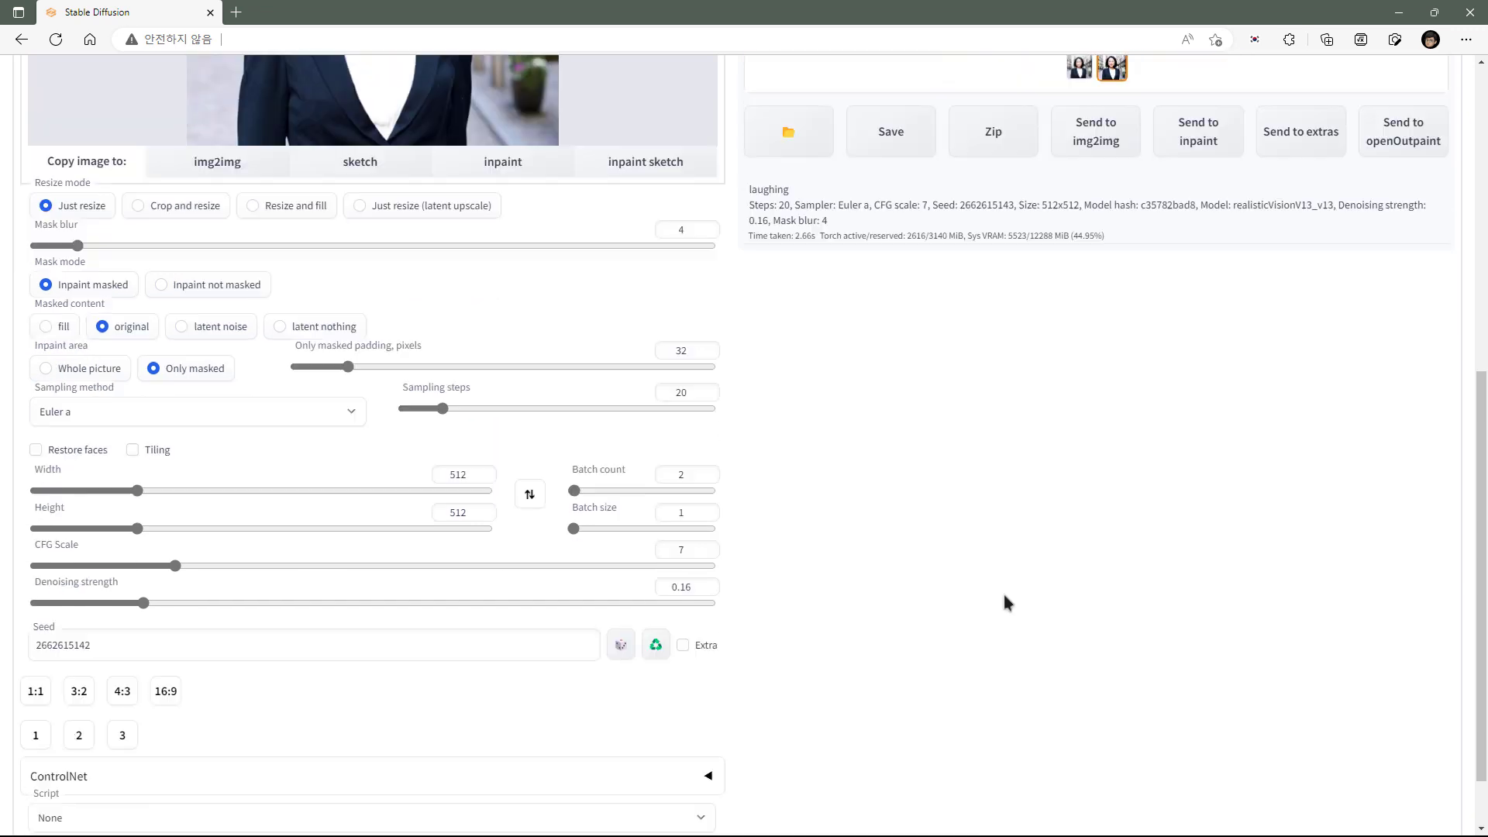
scroll(1005, 595, "down", 1)
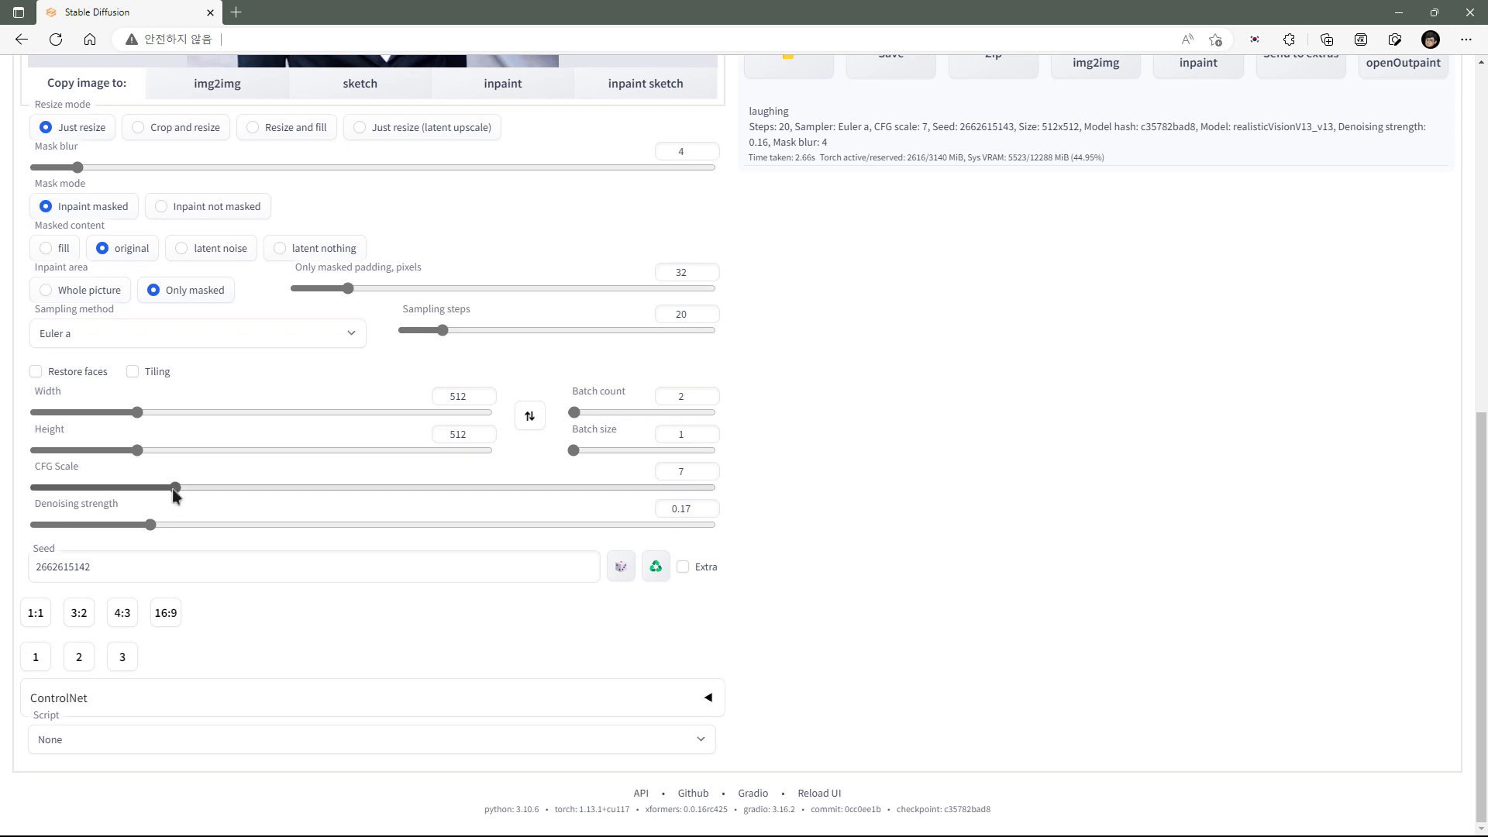
left_click_drag(174, 491, 214, 490)
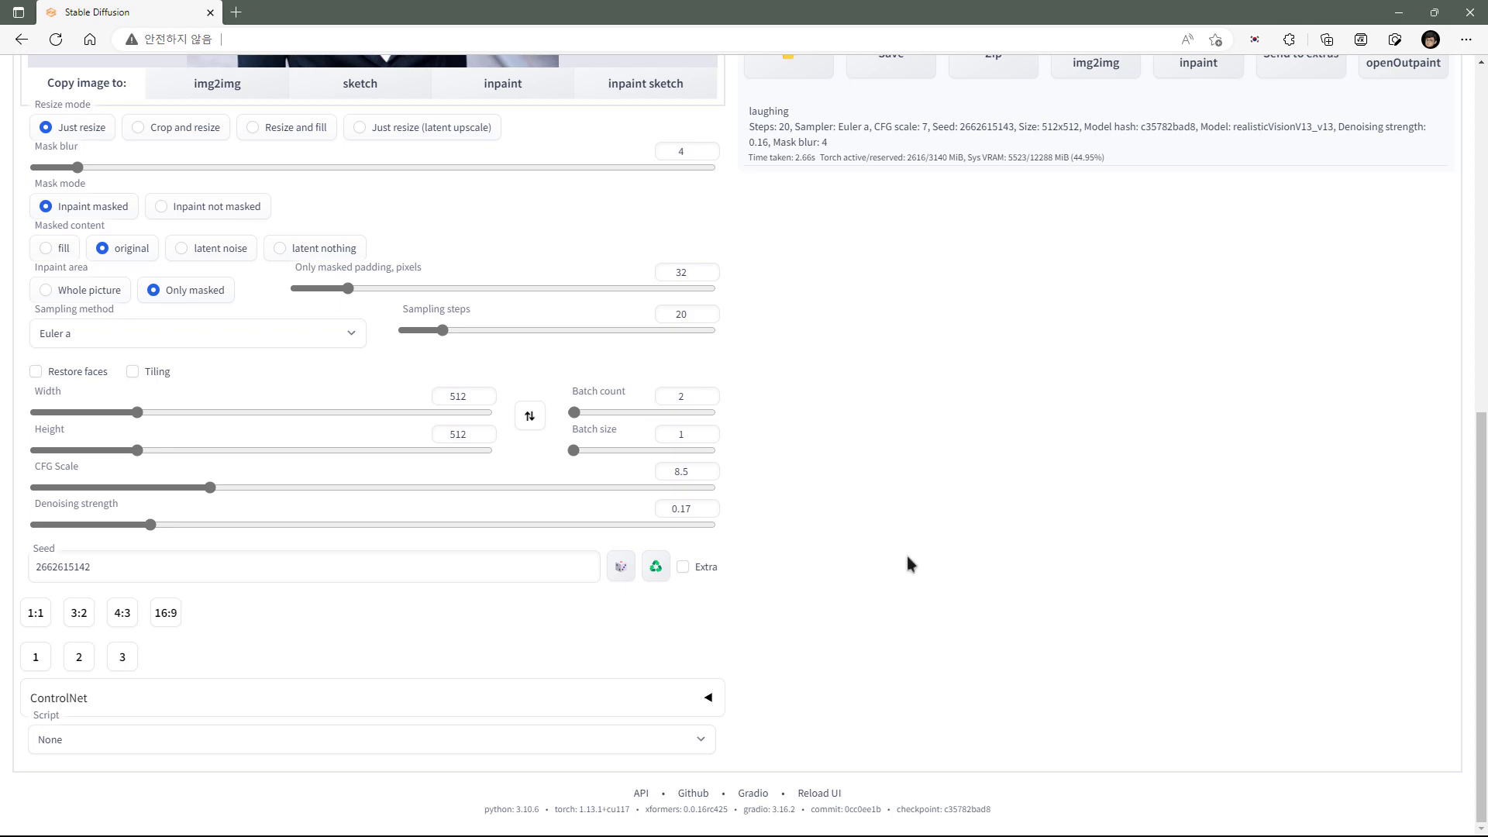
scroll(907, 556, "up", 8)
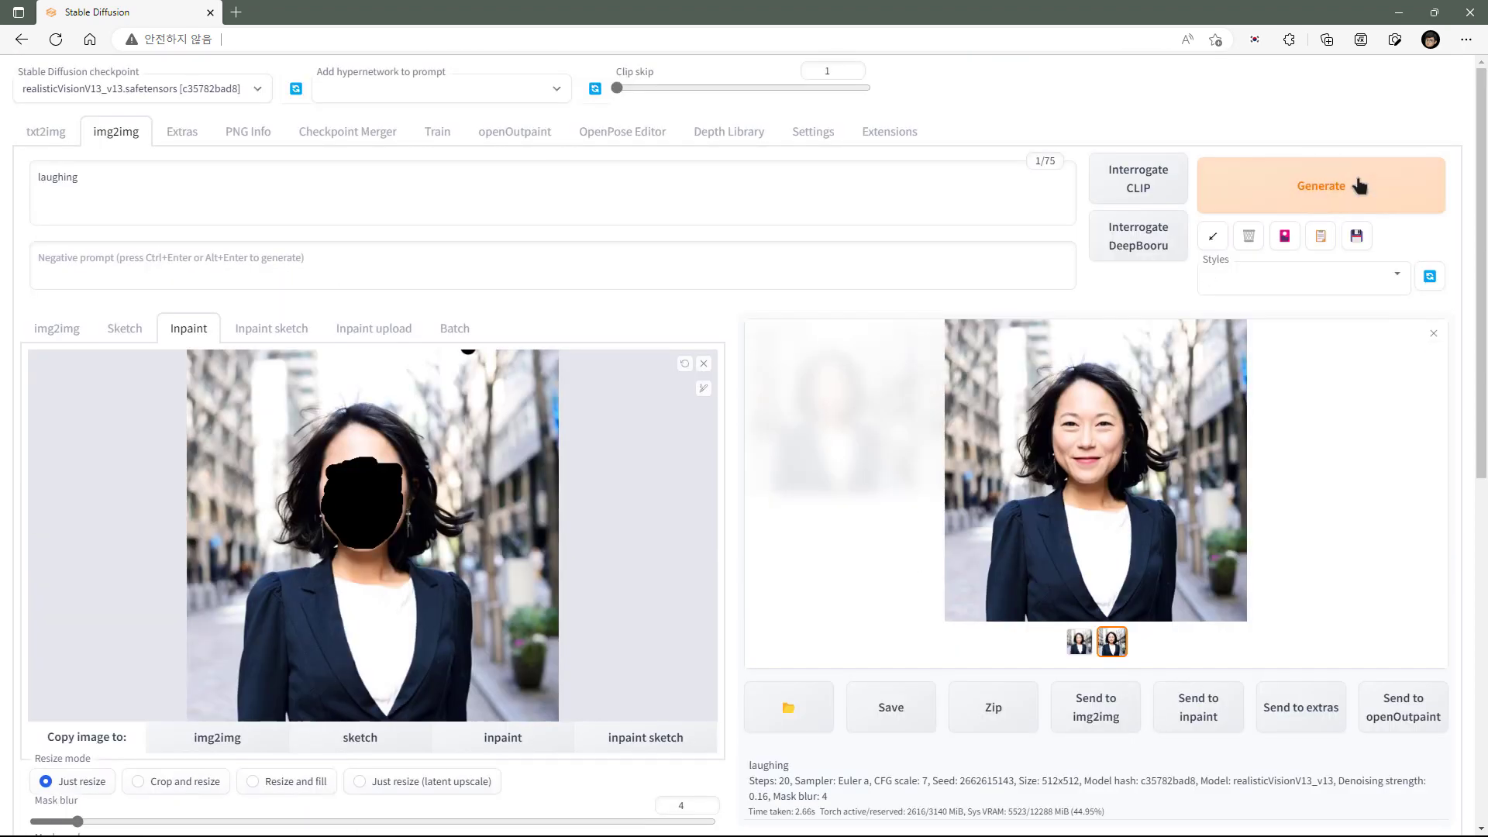
left_click(1360, 186)
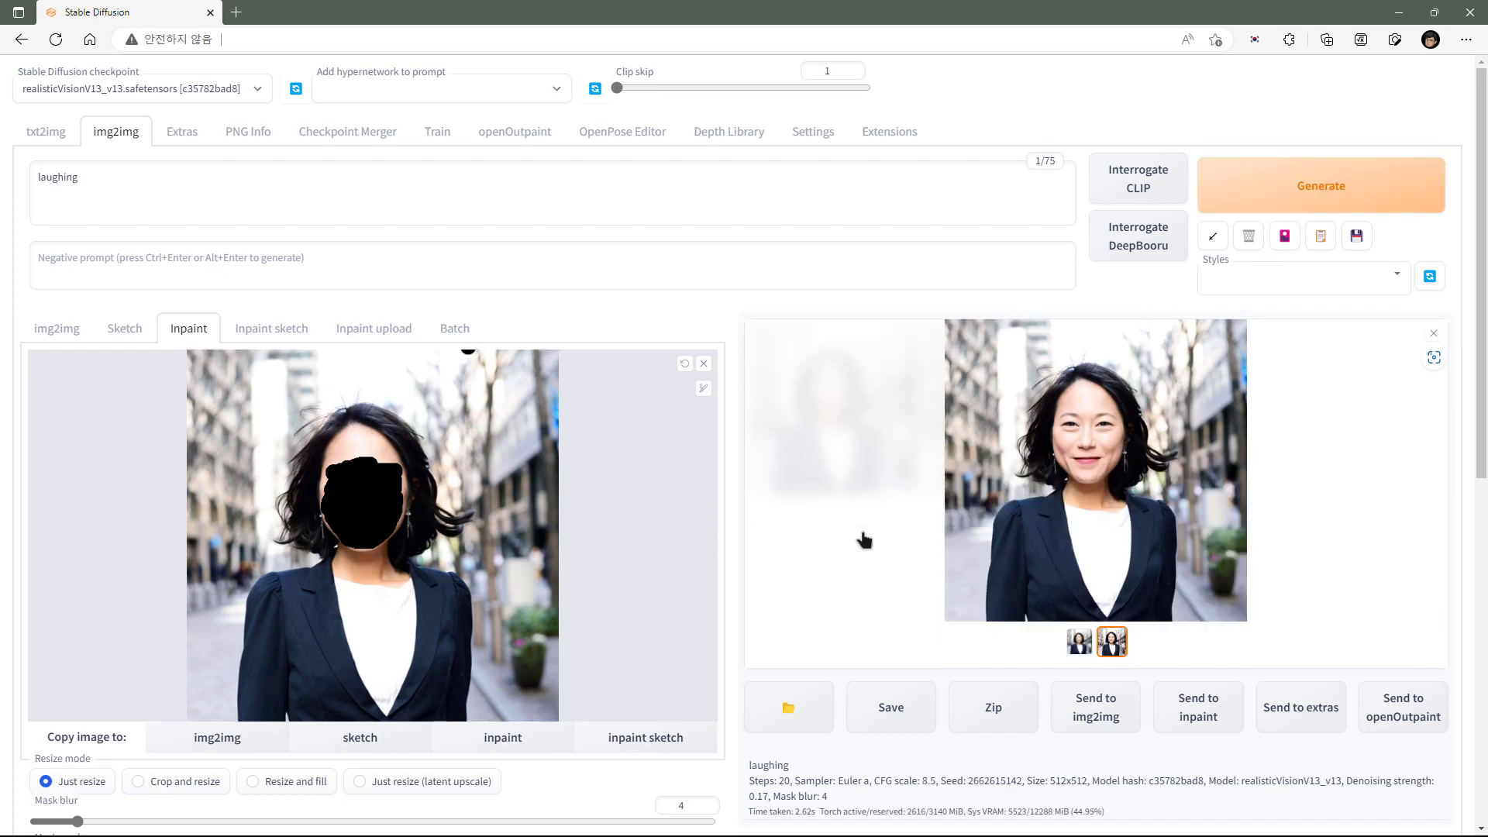
Set the CFG scale to 12, regenerate the laughing face images and display the first result
scroll(864, 540, "down", 6)
left_click(293, 556)
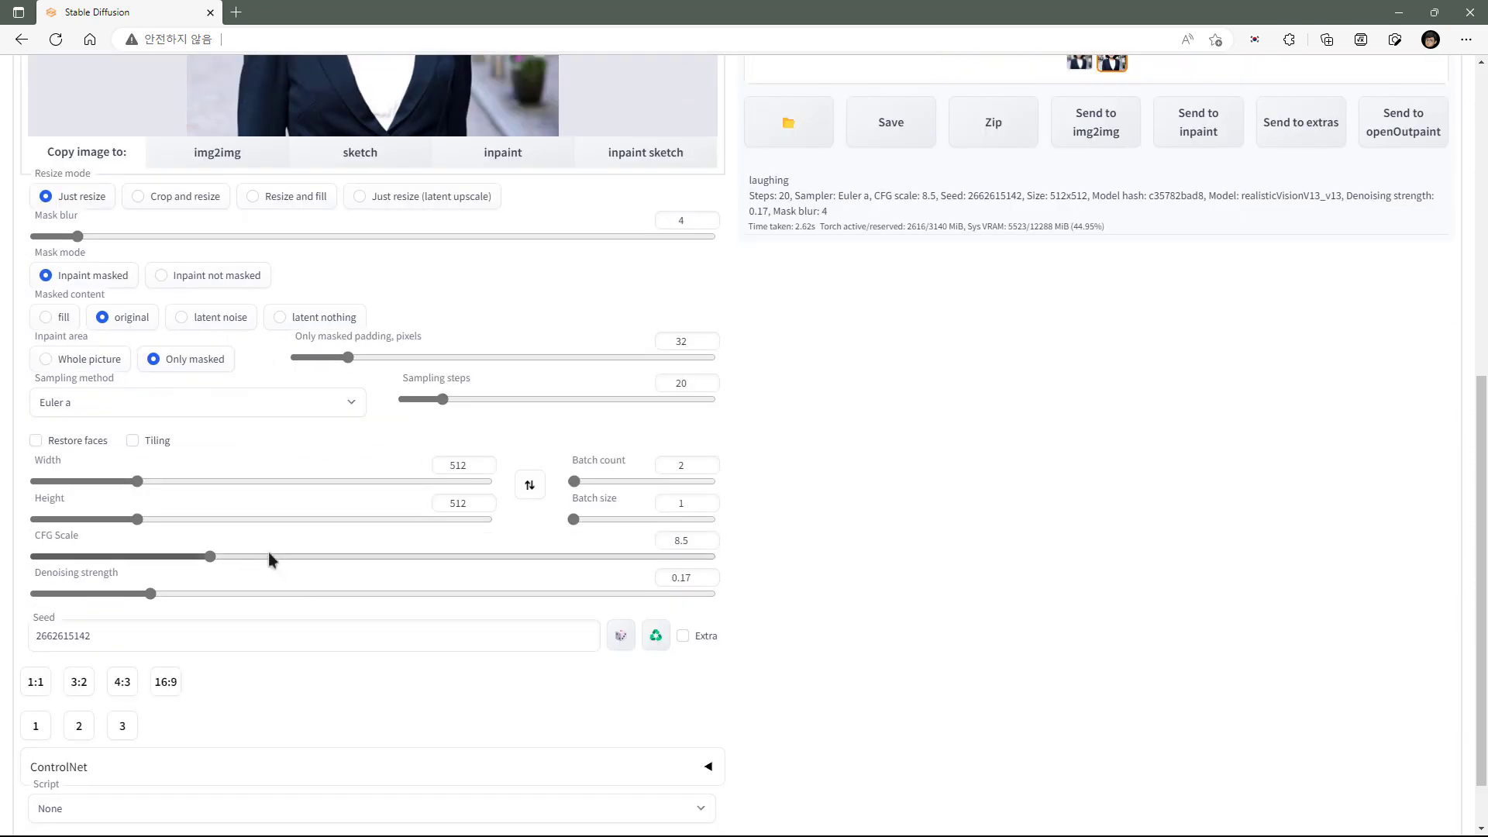
scroll(886, 552, "up", 6)
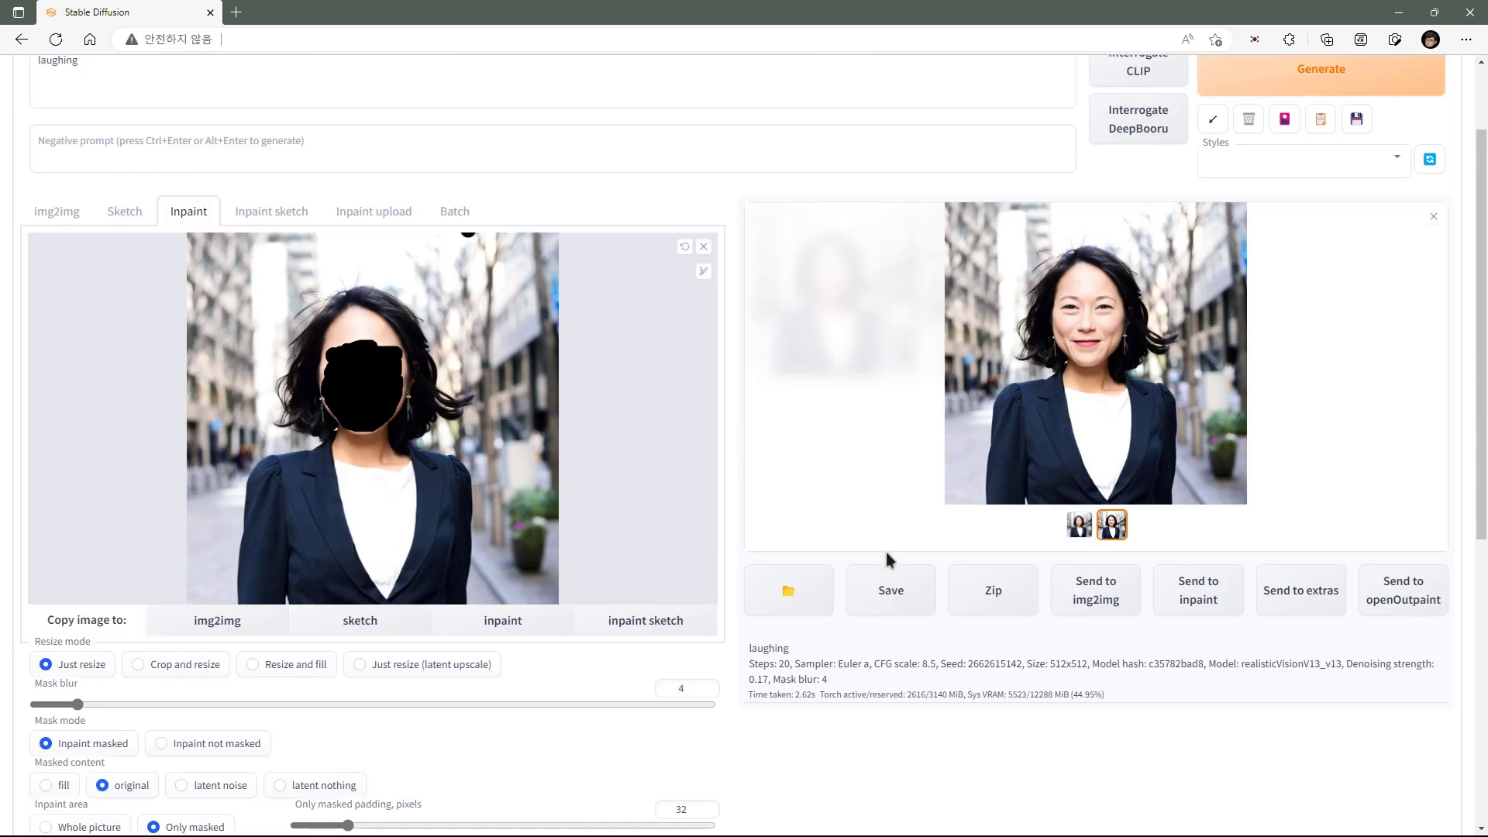
scroll(1304, 510, "up", 2)
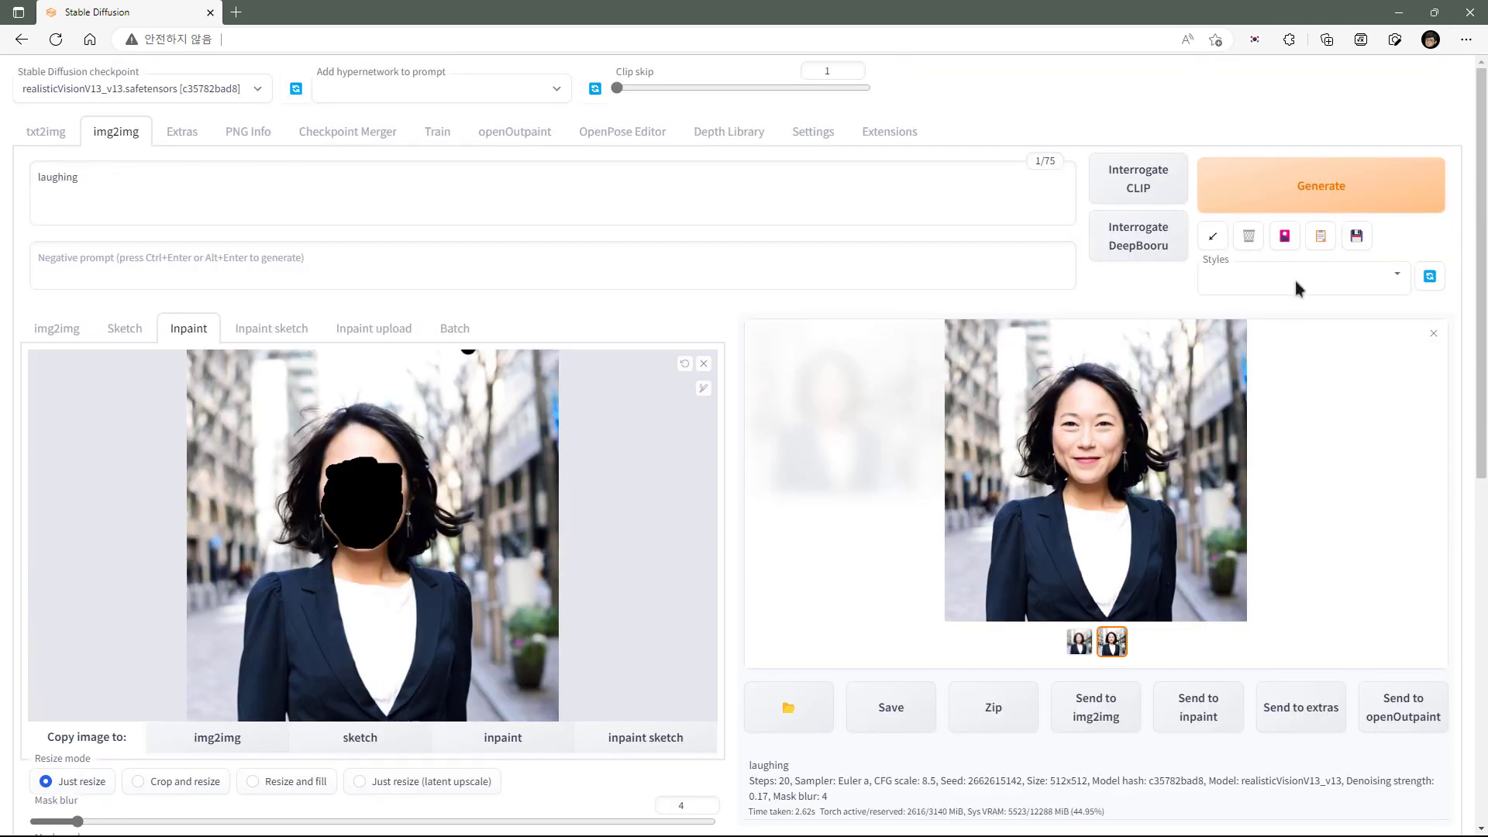
left_click(1345, 194)
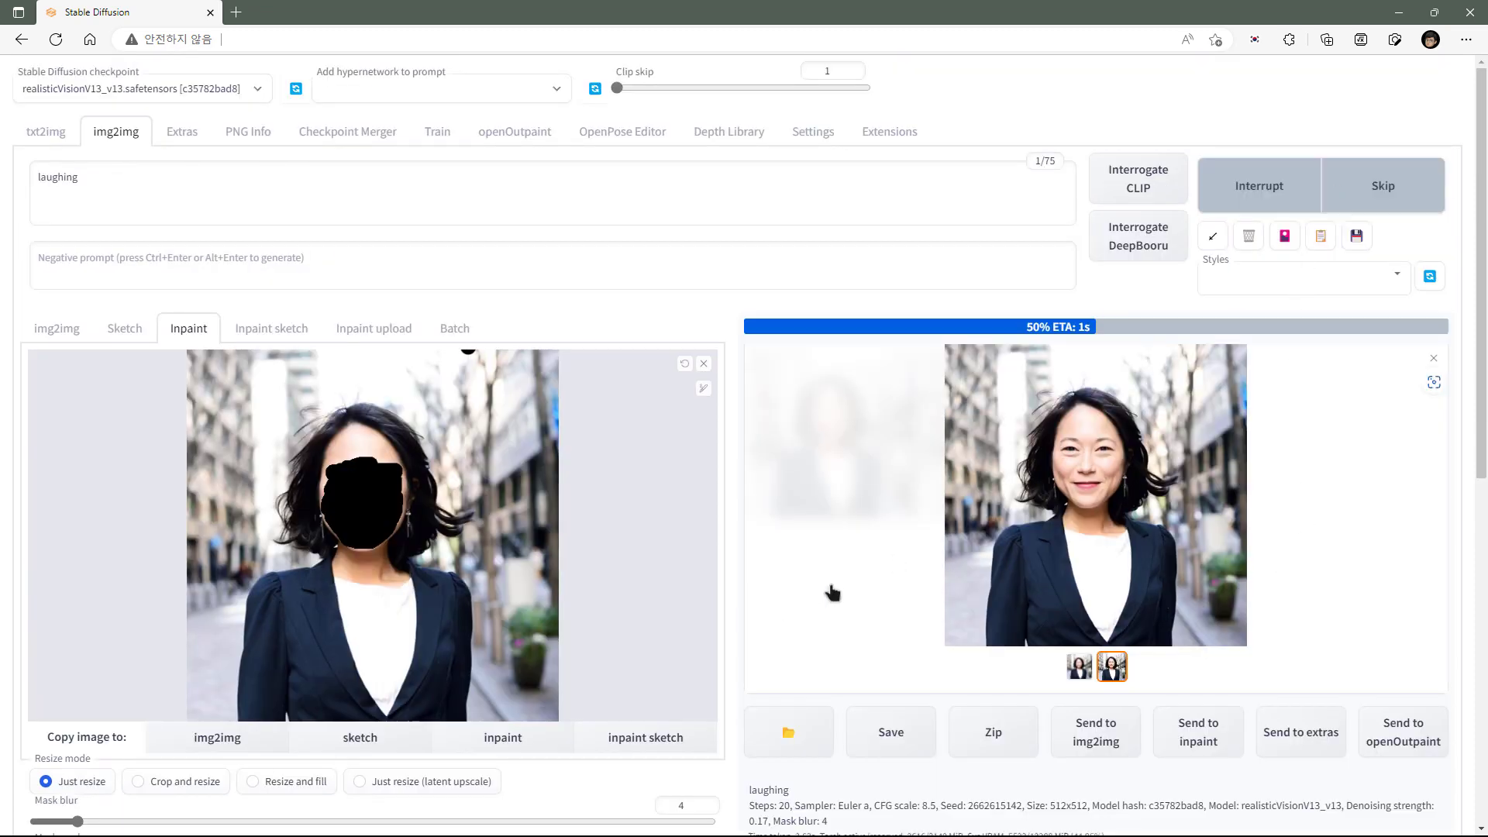
scroll(832, 593, "down", 5)
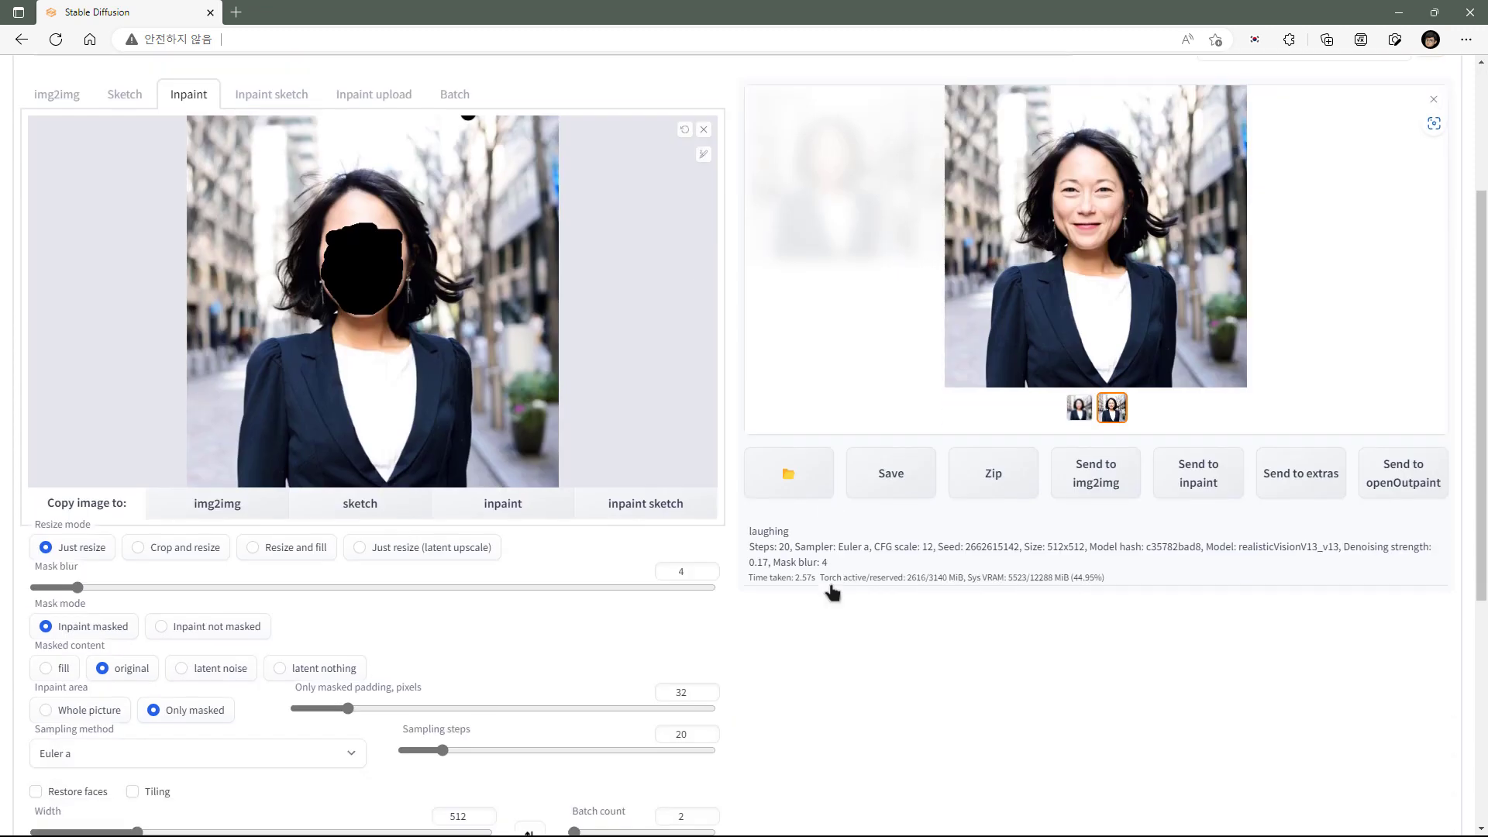
scroll(830, 538, "up", 4)
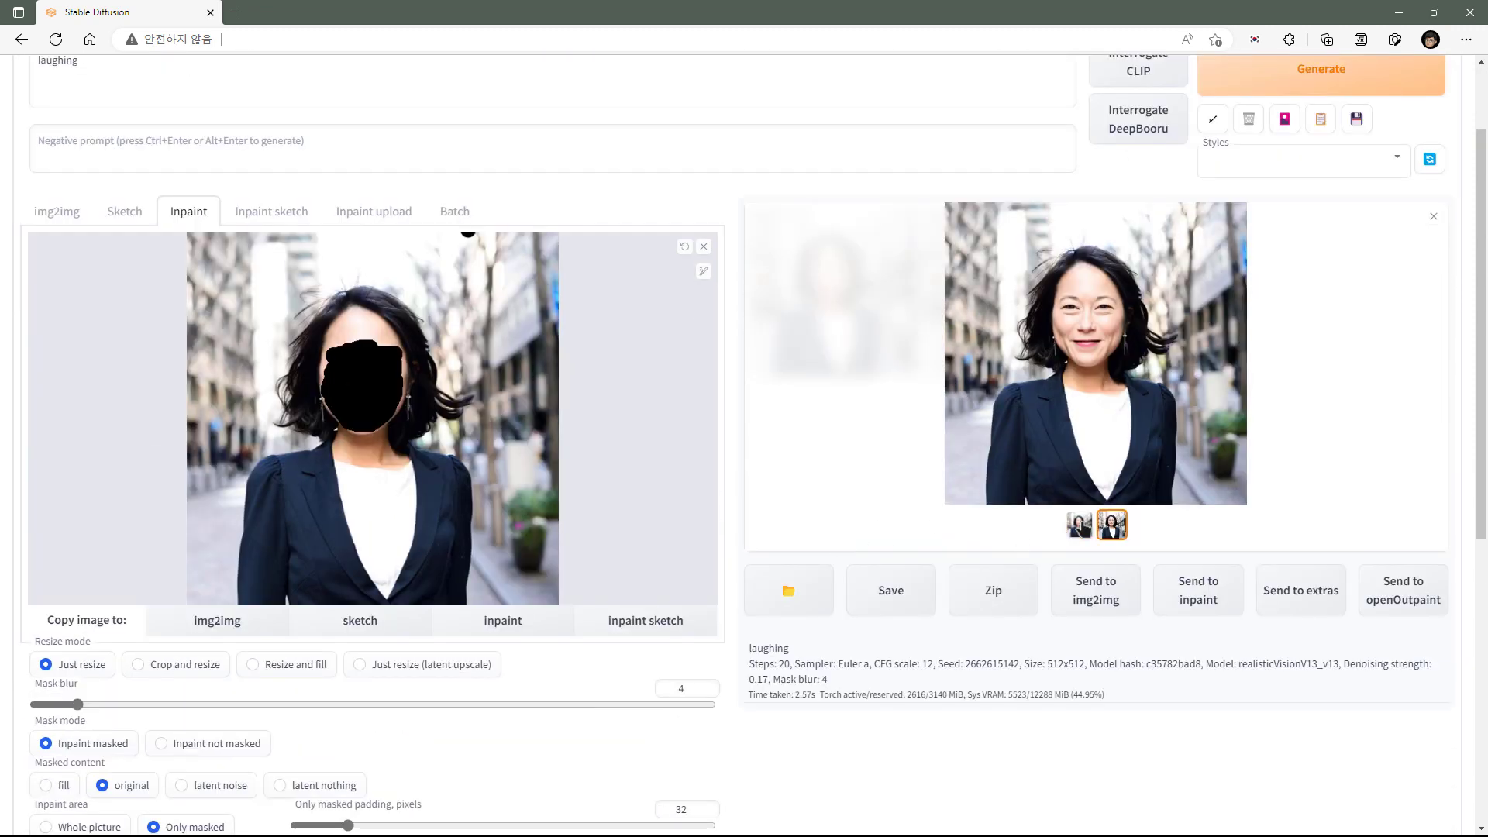
left_click(1079, 525)
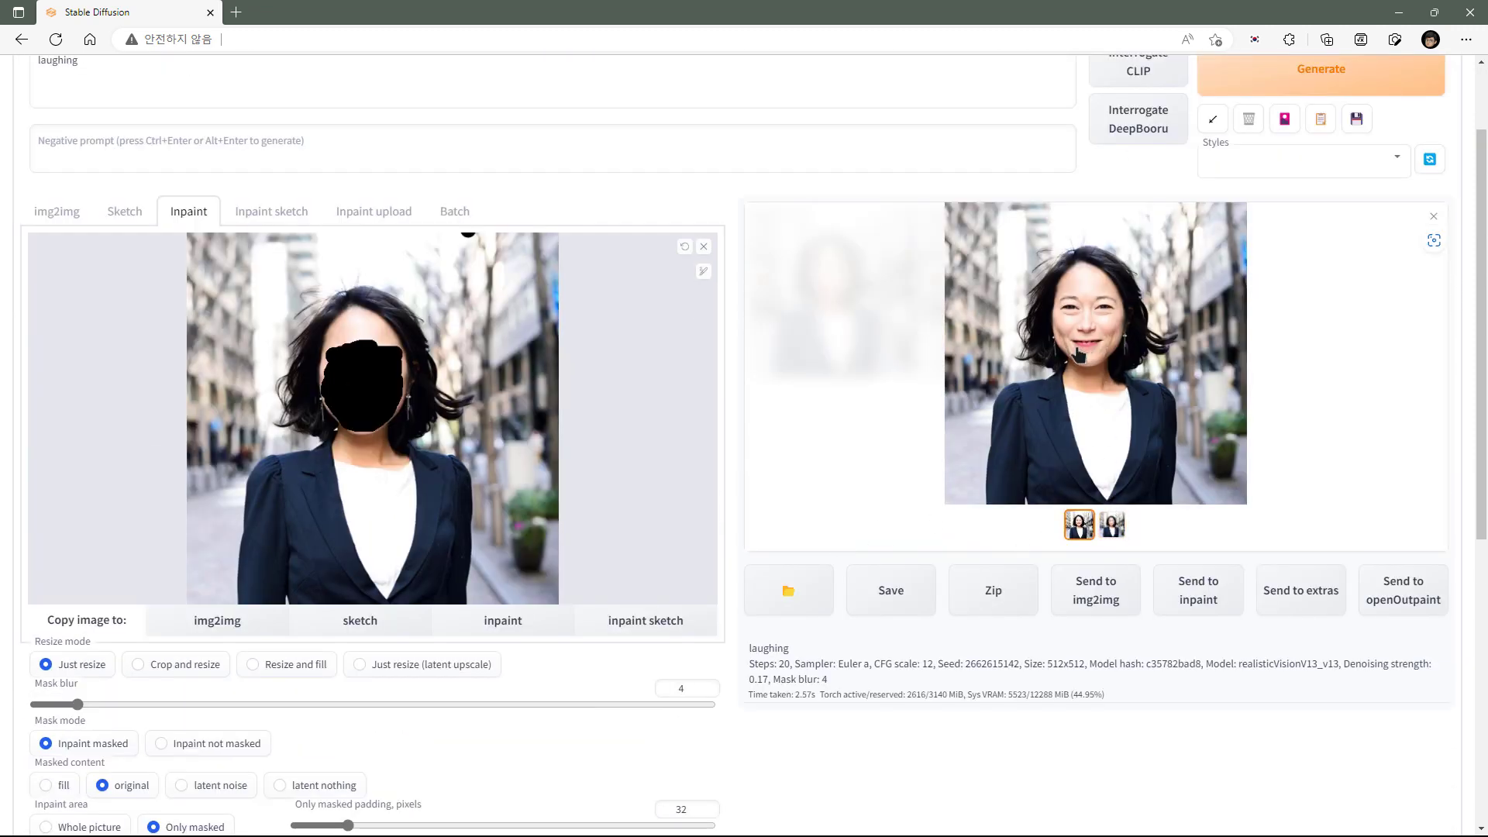
Lower the denoising strength to 0.09, regenerate the laughing face images and display the second result
scroll(791, 543, "down", 5)
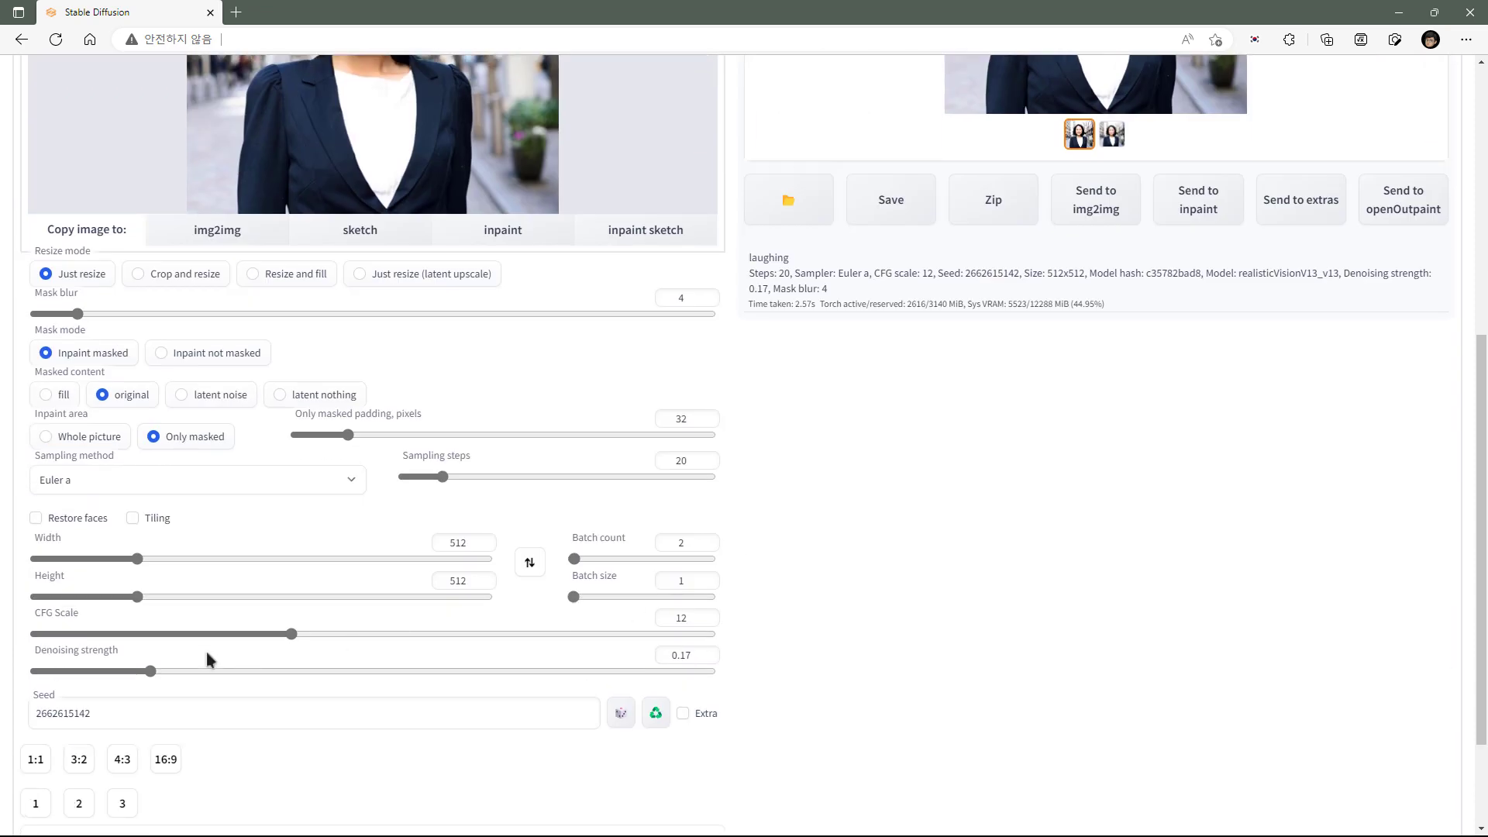
left_click_drag(152, 673, 99, 673)
scroll(1025, 678, "up", 6)
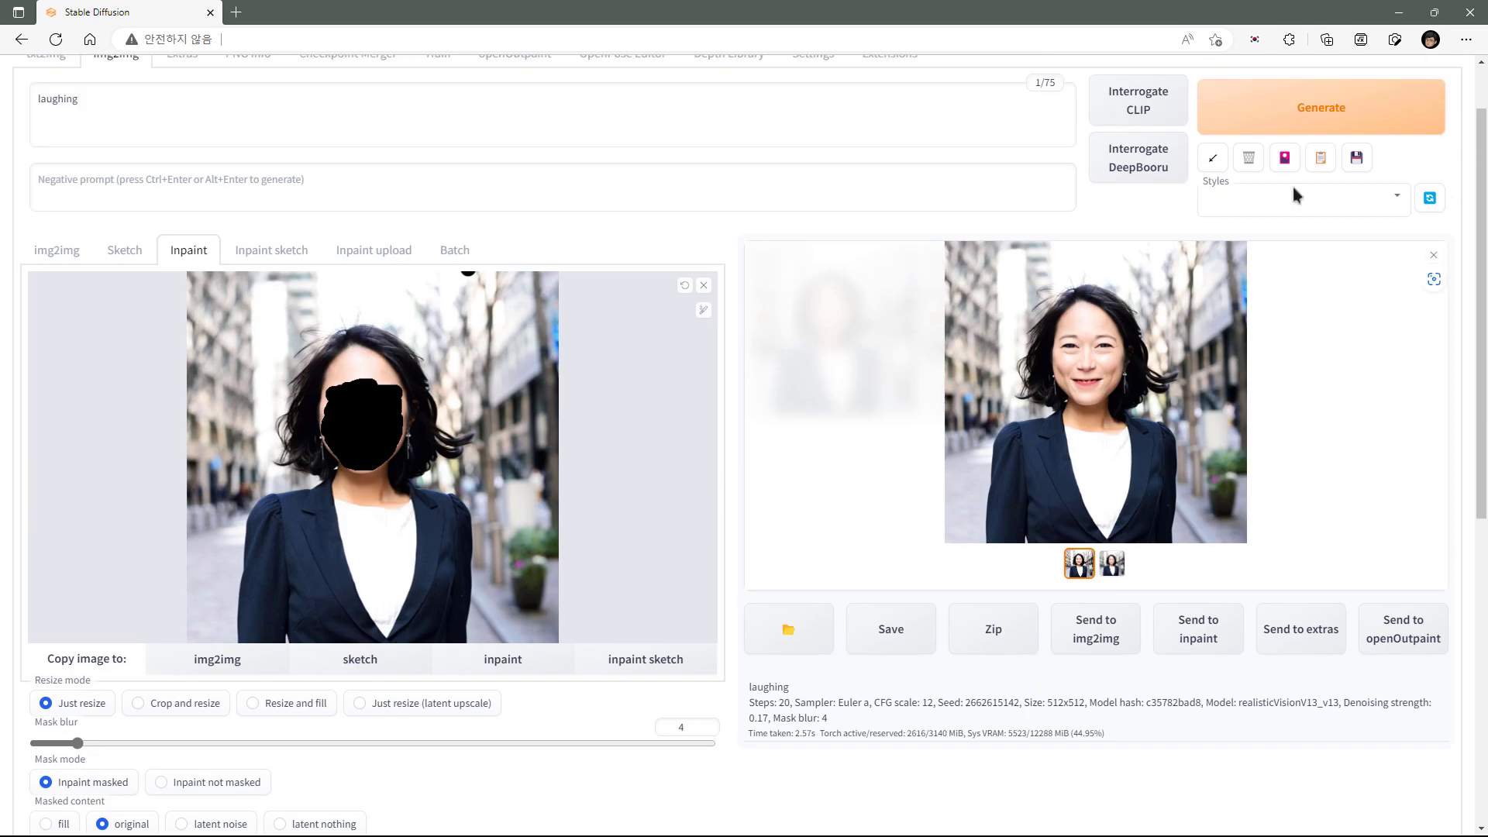
left_click(1341, 125)
scroll(1051, 440, "down", 2)
left_click(1111, 442)
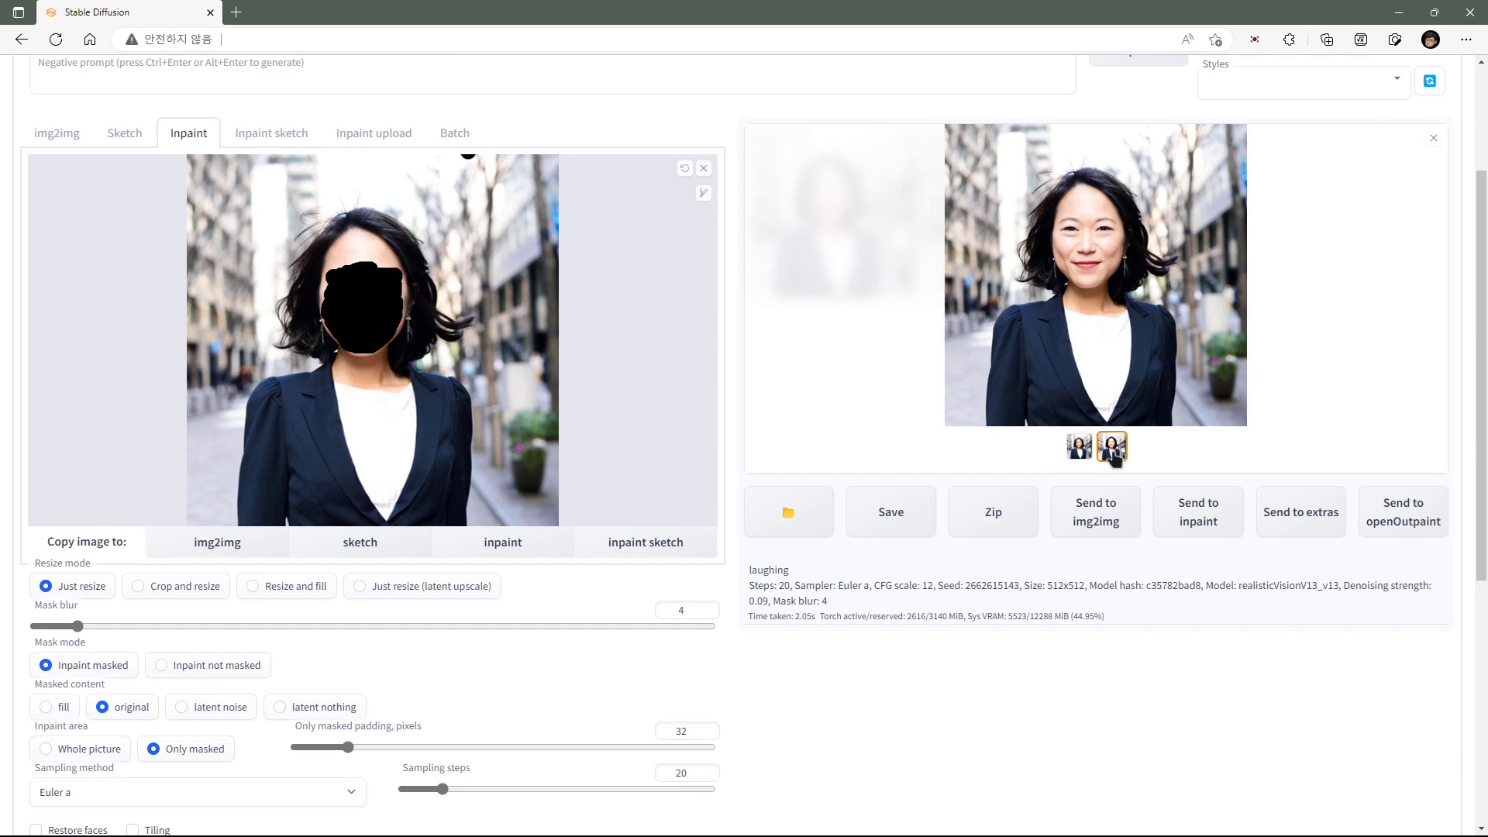
Raise the denoising strength to 0.4 and regenerate the laughing face images
scroll(763, 528, "down", 1)
scroll(761, 523, "down", 5)
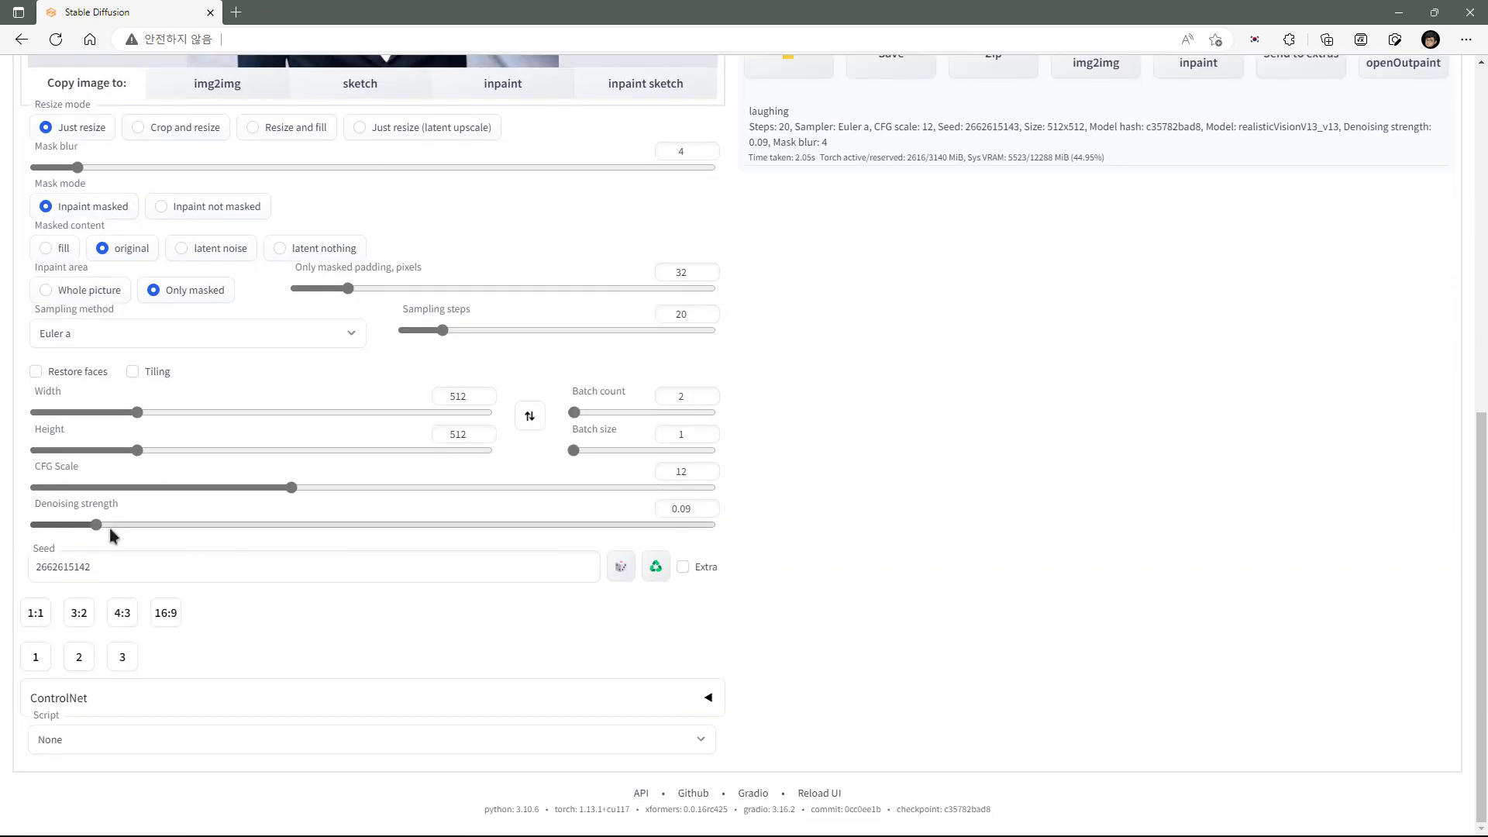
left_click_drag(99, 525, 305, 524)
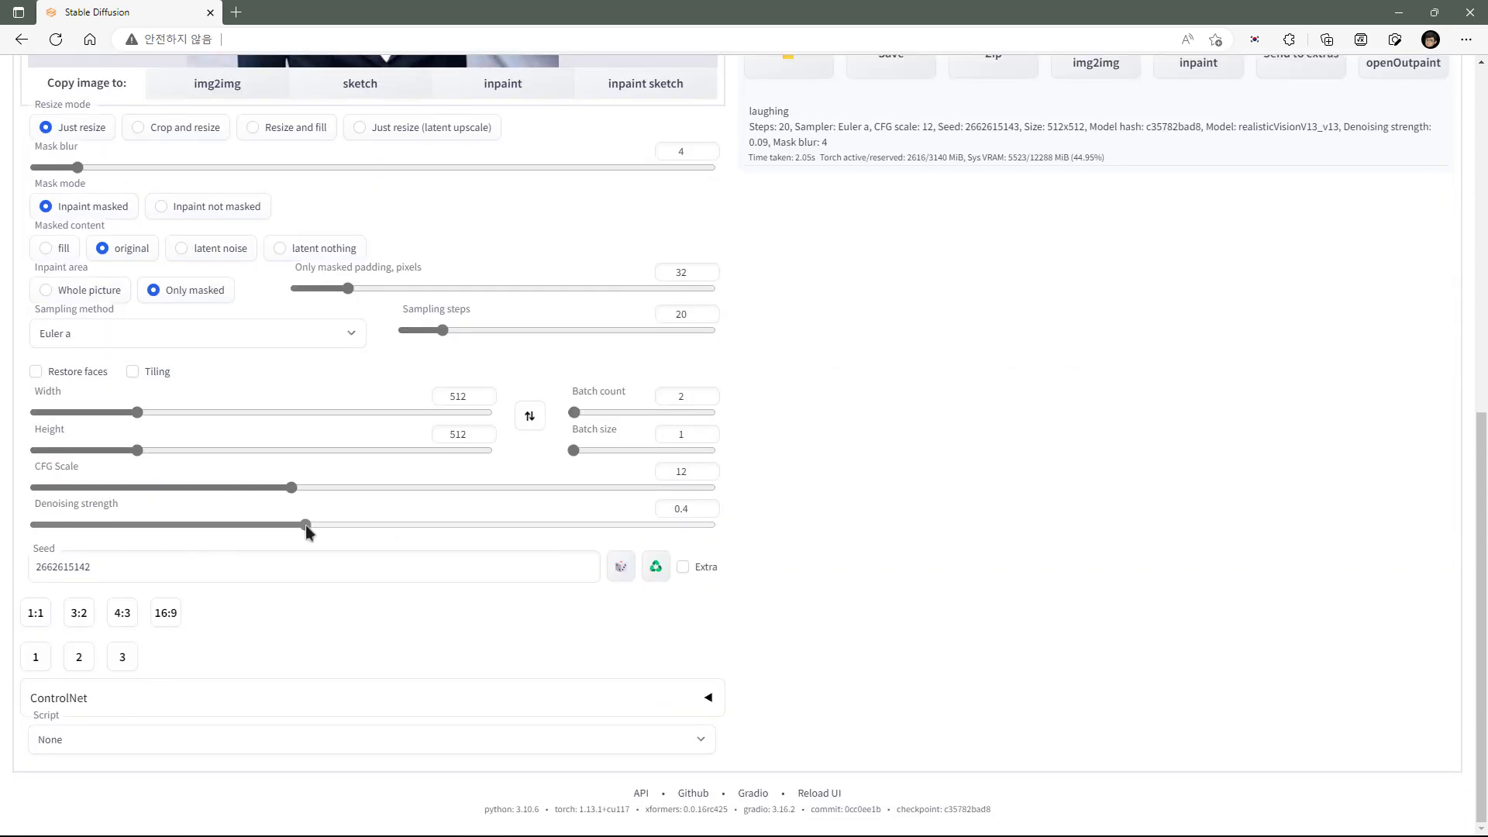
scroll(951, 515, "up", 3)
scroll(951, 508, "up", 4)
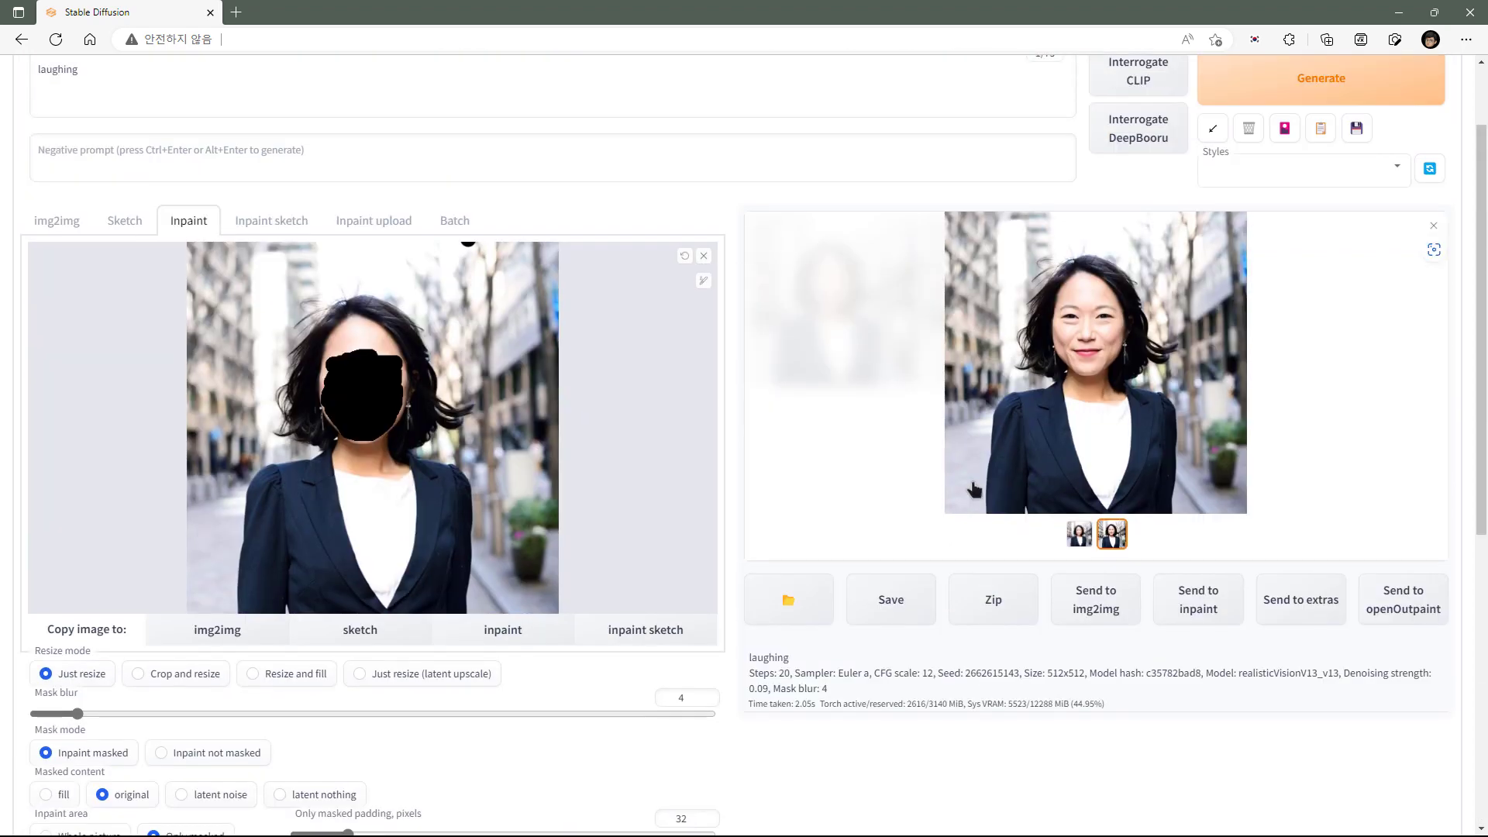
left_click(1322, 93)
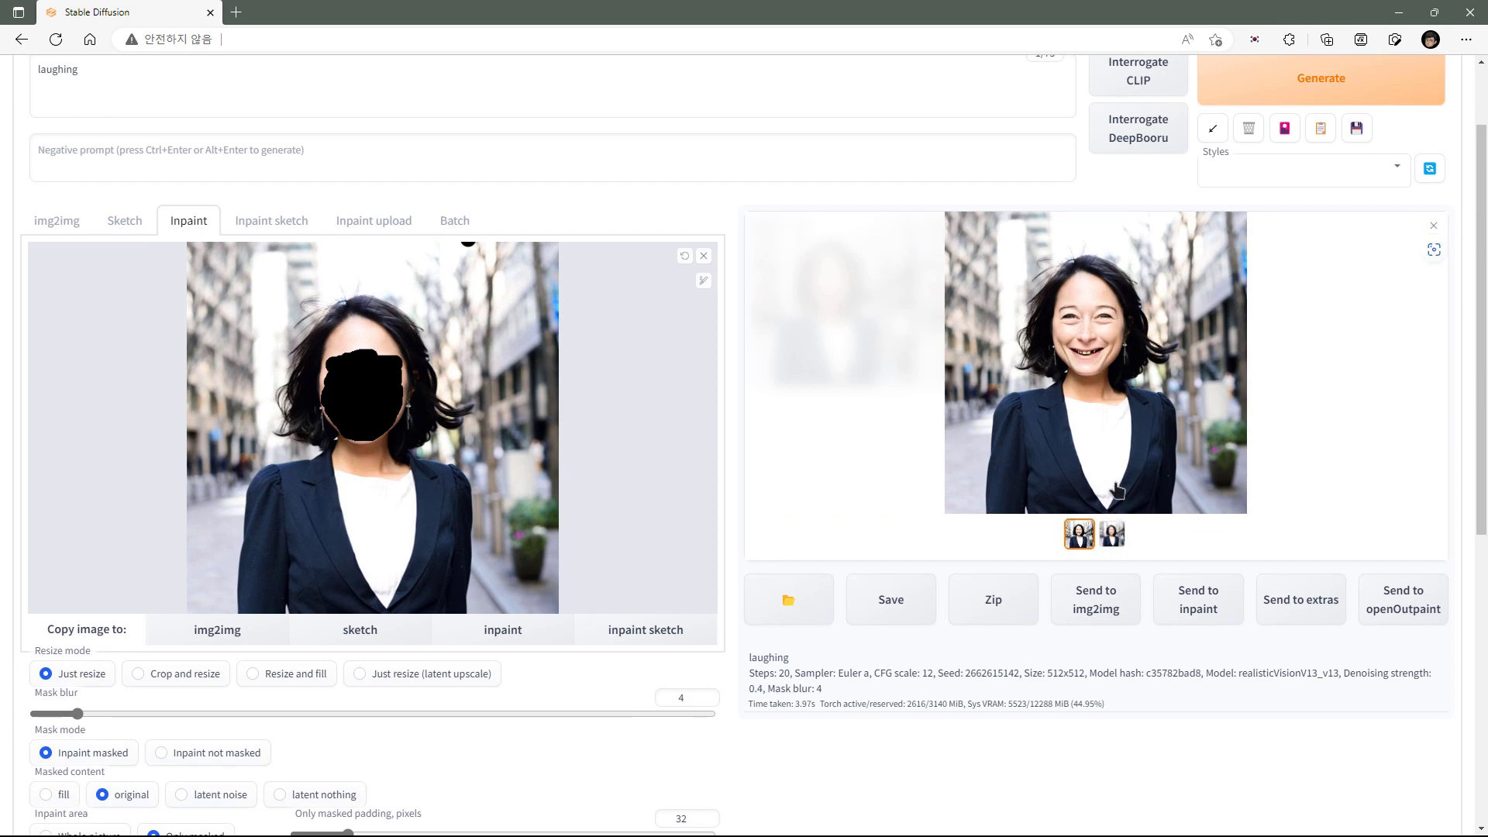
Set the denoising strength to 0.33 and the CFG scale to 14, and regenerate the laughing face images
scroll(522, 791, "down", 5)
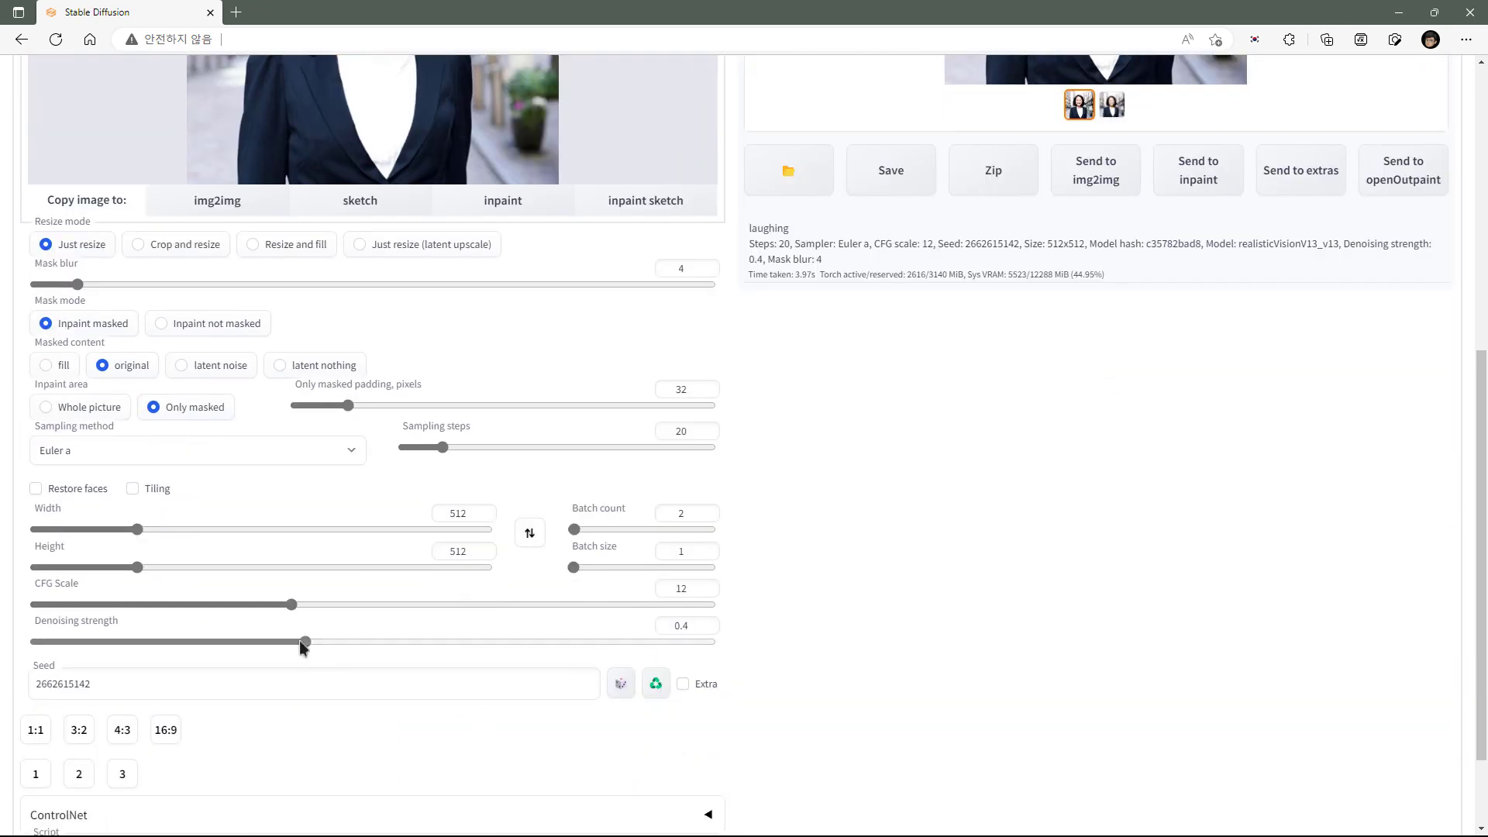
left_click_drag(299, 640, 254, 648)
scroll(983, 620, "up", 3)
scroll(983, 616, "up", 5)
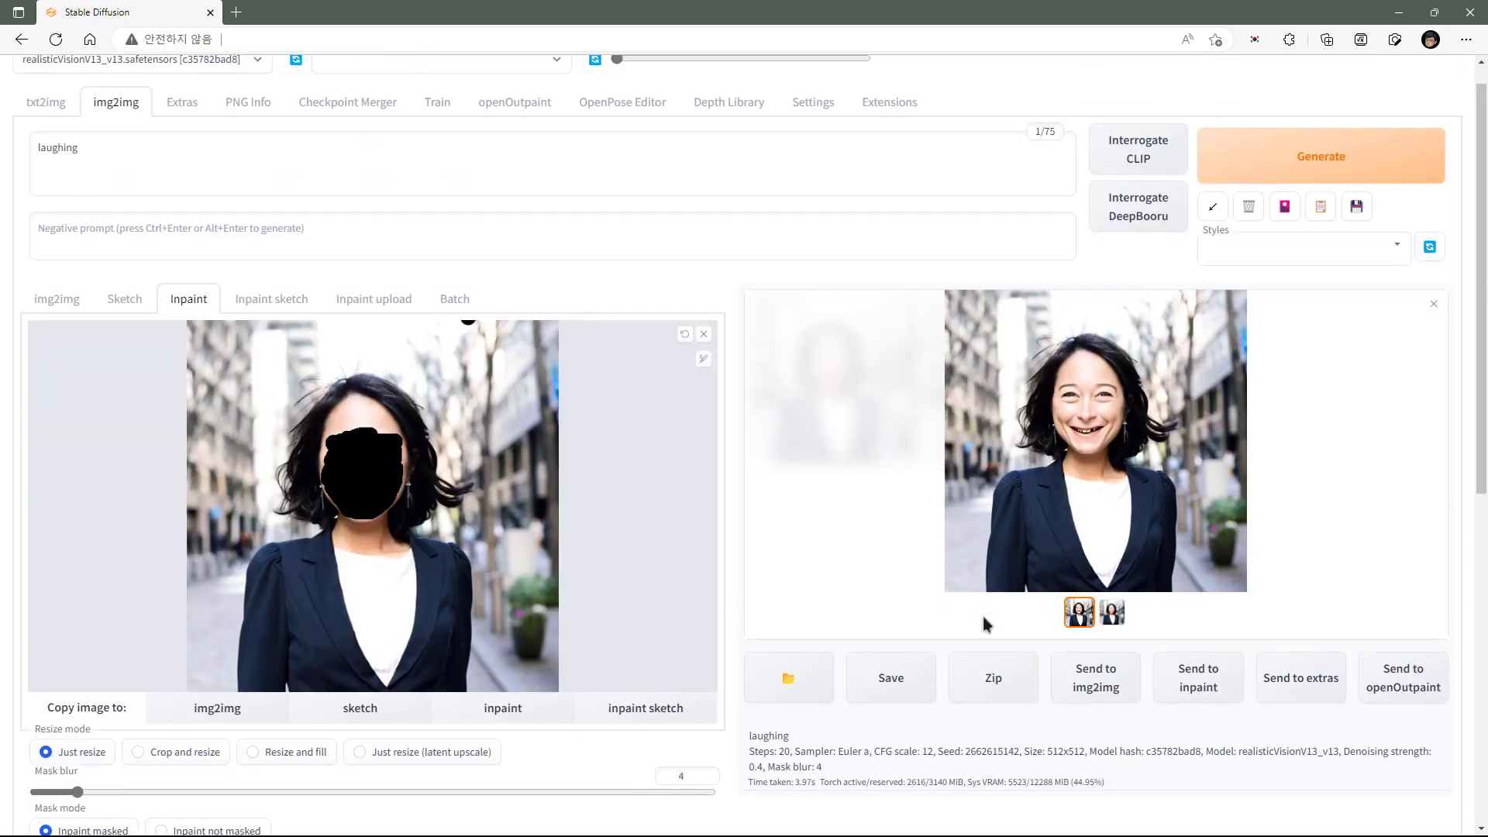
left_click(1295, 193)
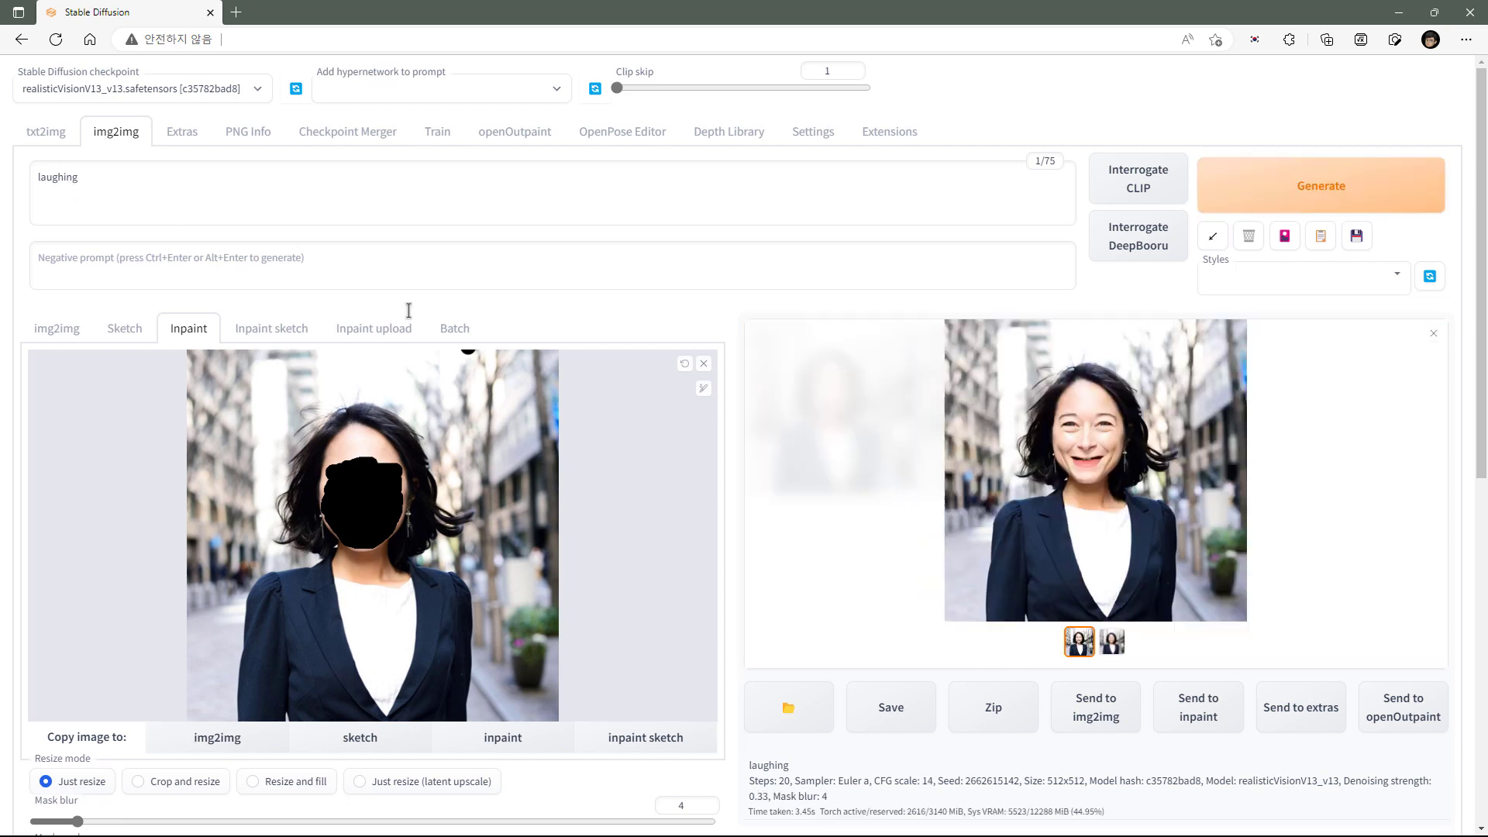
Review the CFG scale, denoising strength and seed settings against the generated faces, ending on the second image
scroll(755, 573, "down", 5)
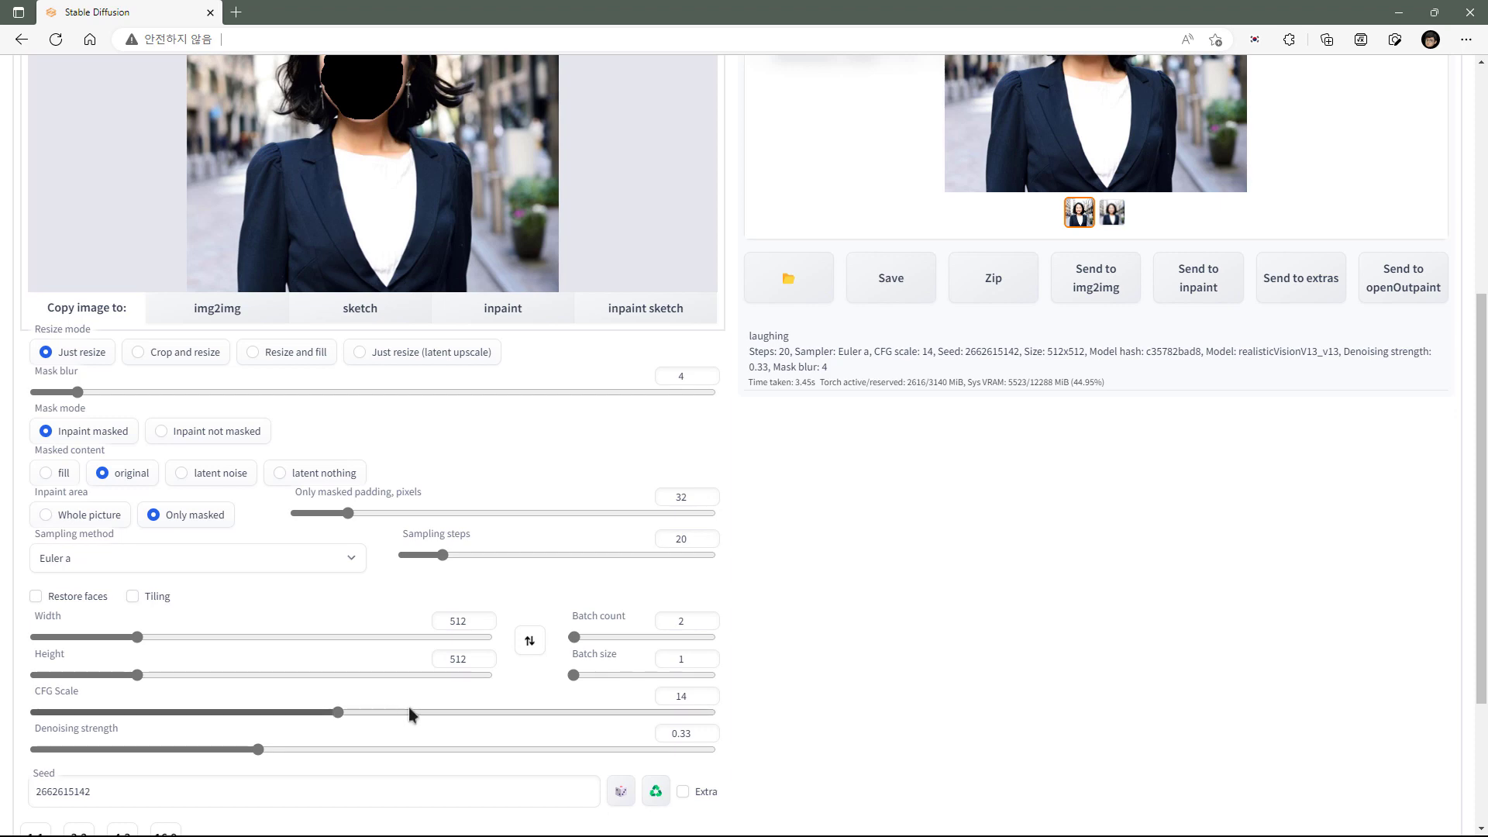
scroll(410, 707, "up", 3)
scroll(682, 691, "down", 5)
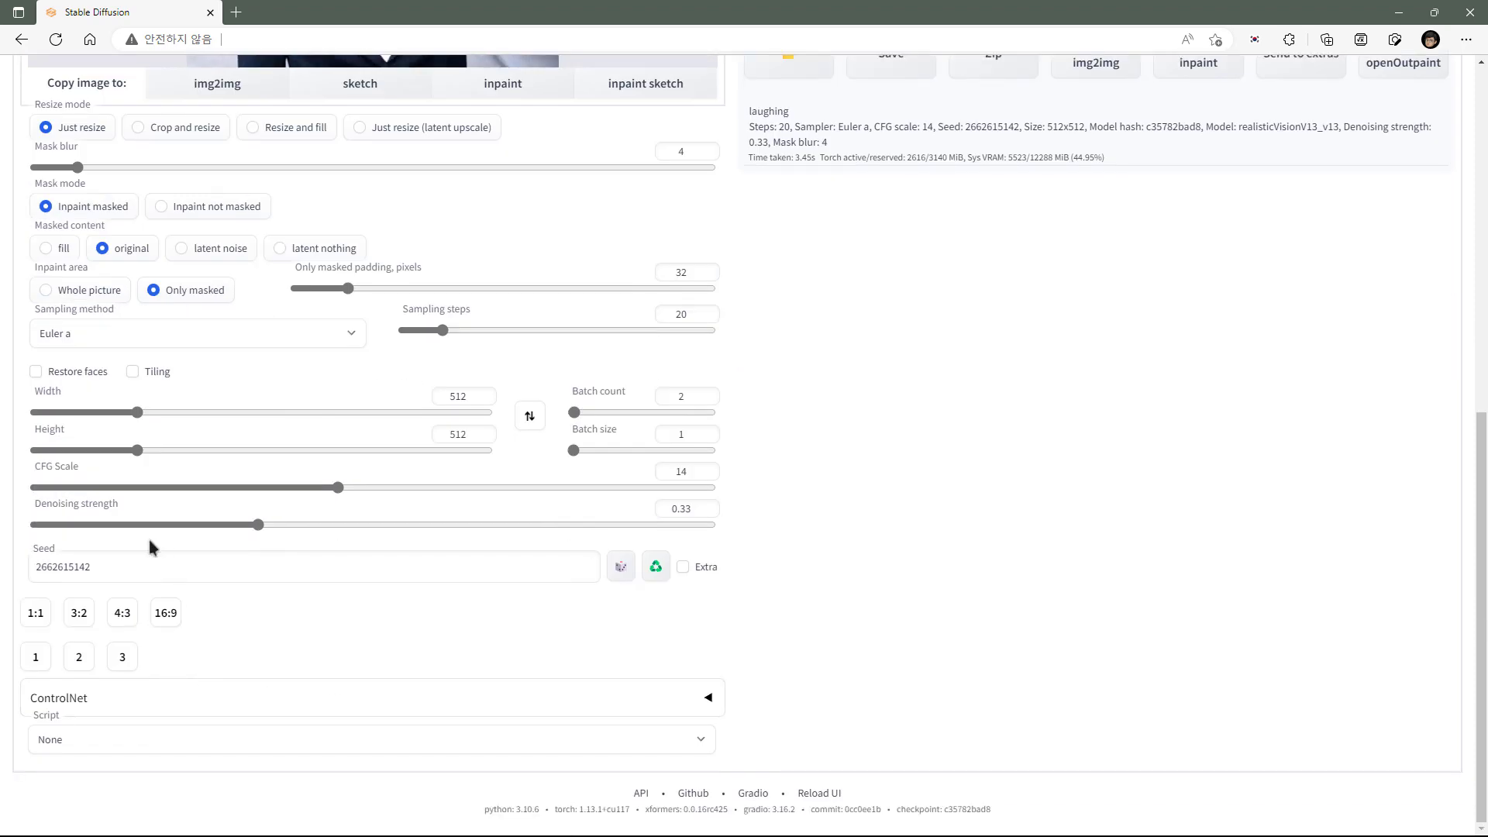
scroll(1119, 557, "up", 7)
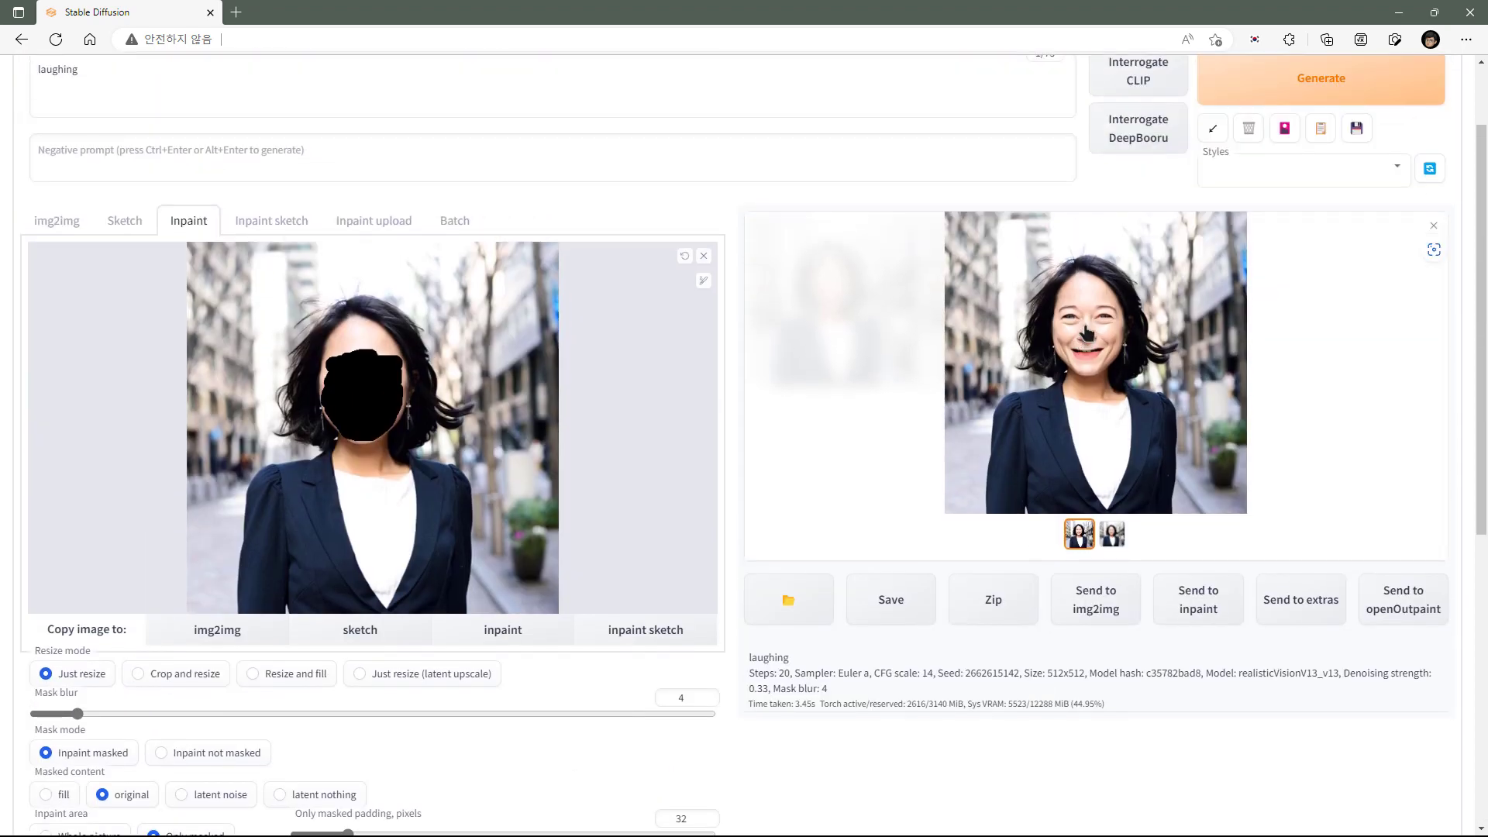
left_click(1113, 537)
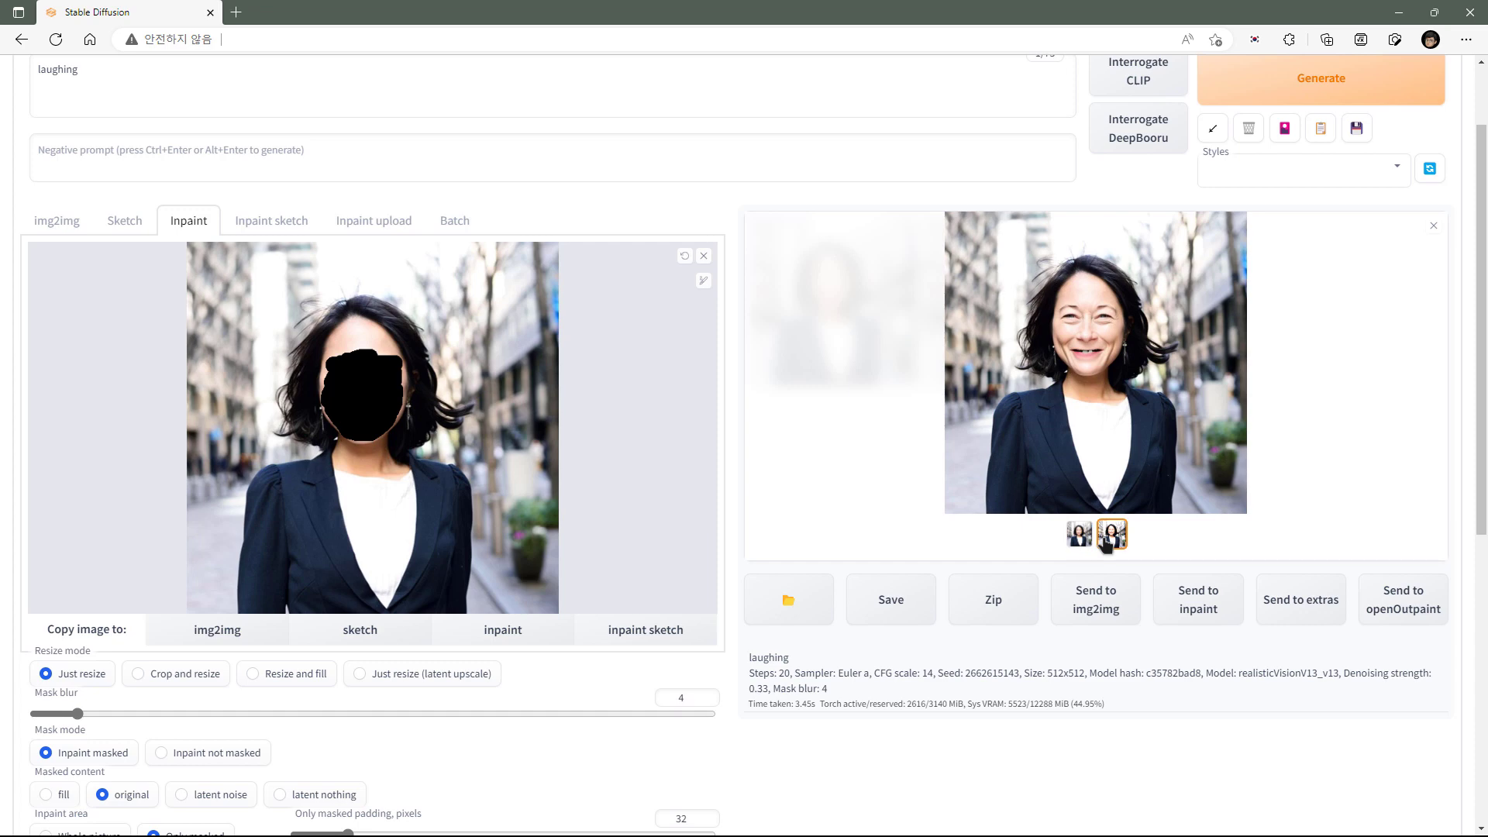
scroll(539, 683, "down", 5)
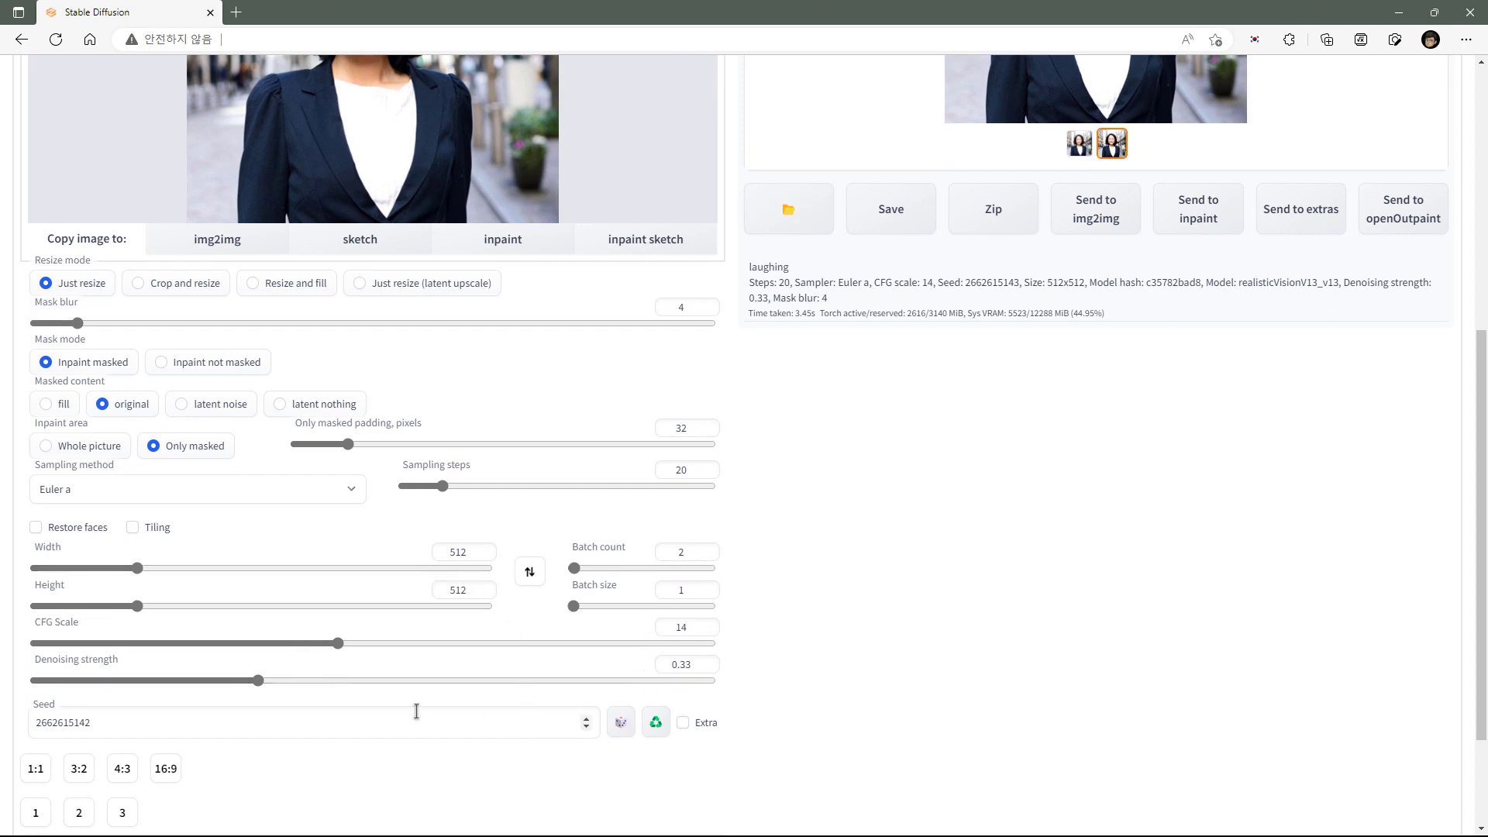
scroll(416, 711, "up", 7)
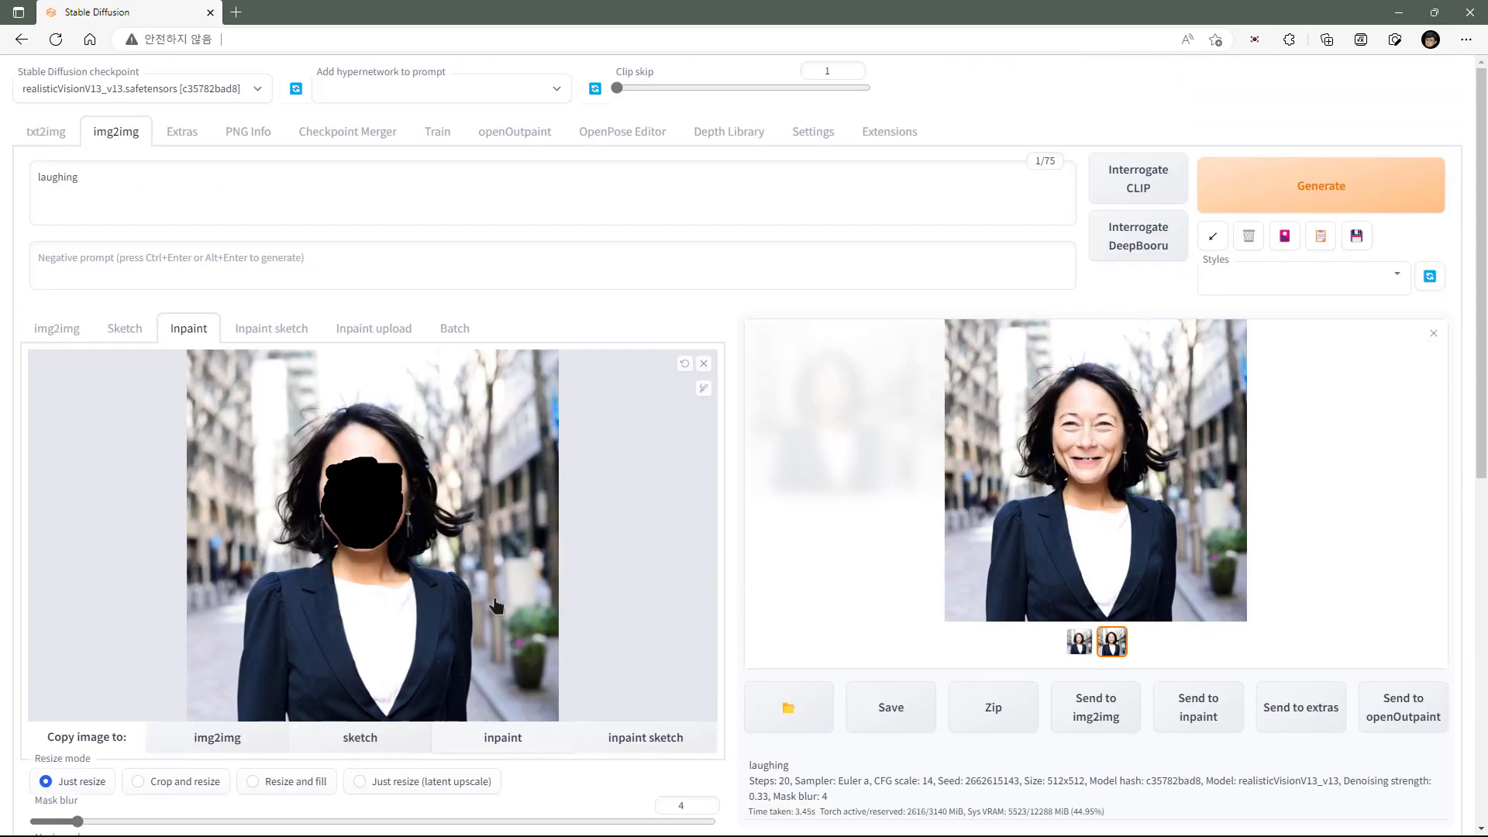